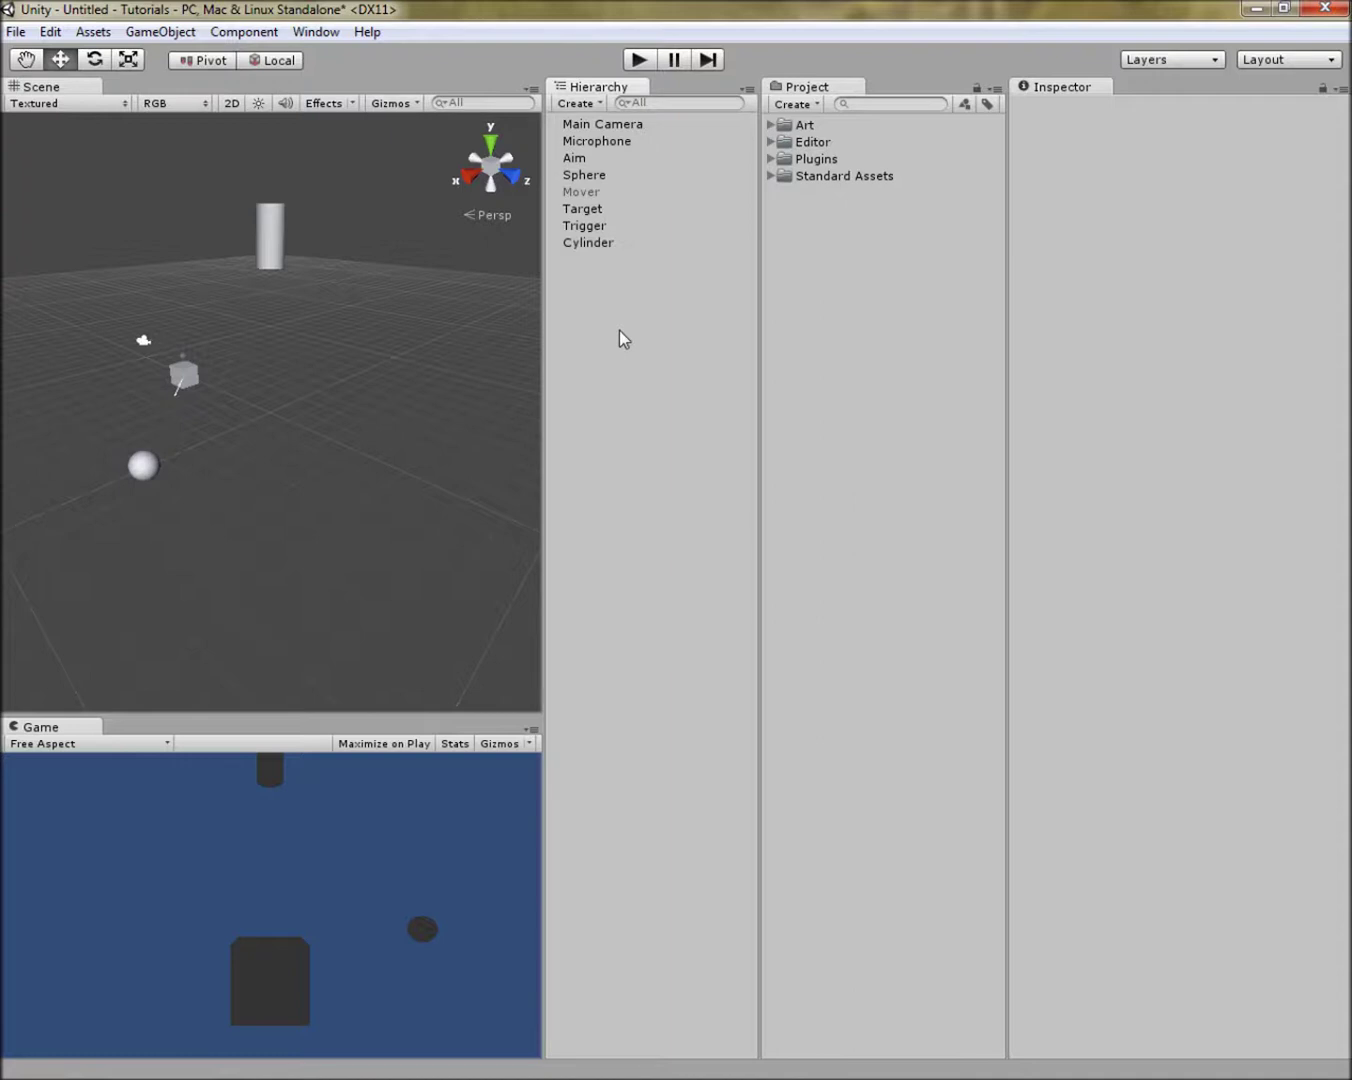
- Examine the component settings of the existing Trigger and Mover objects, leaving nothing selected
click(595, 224)
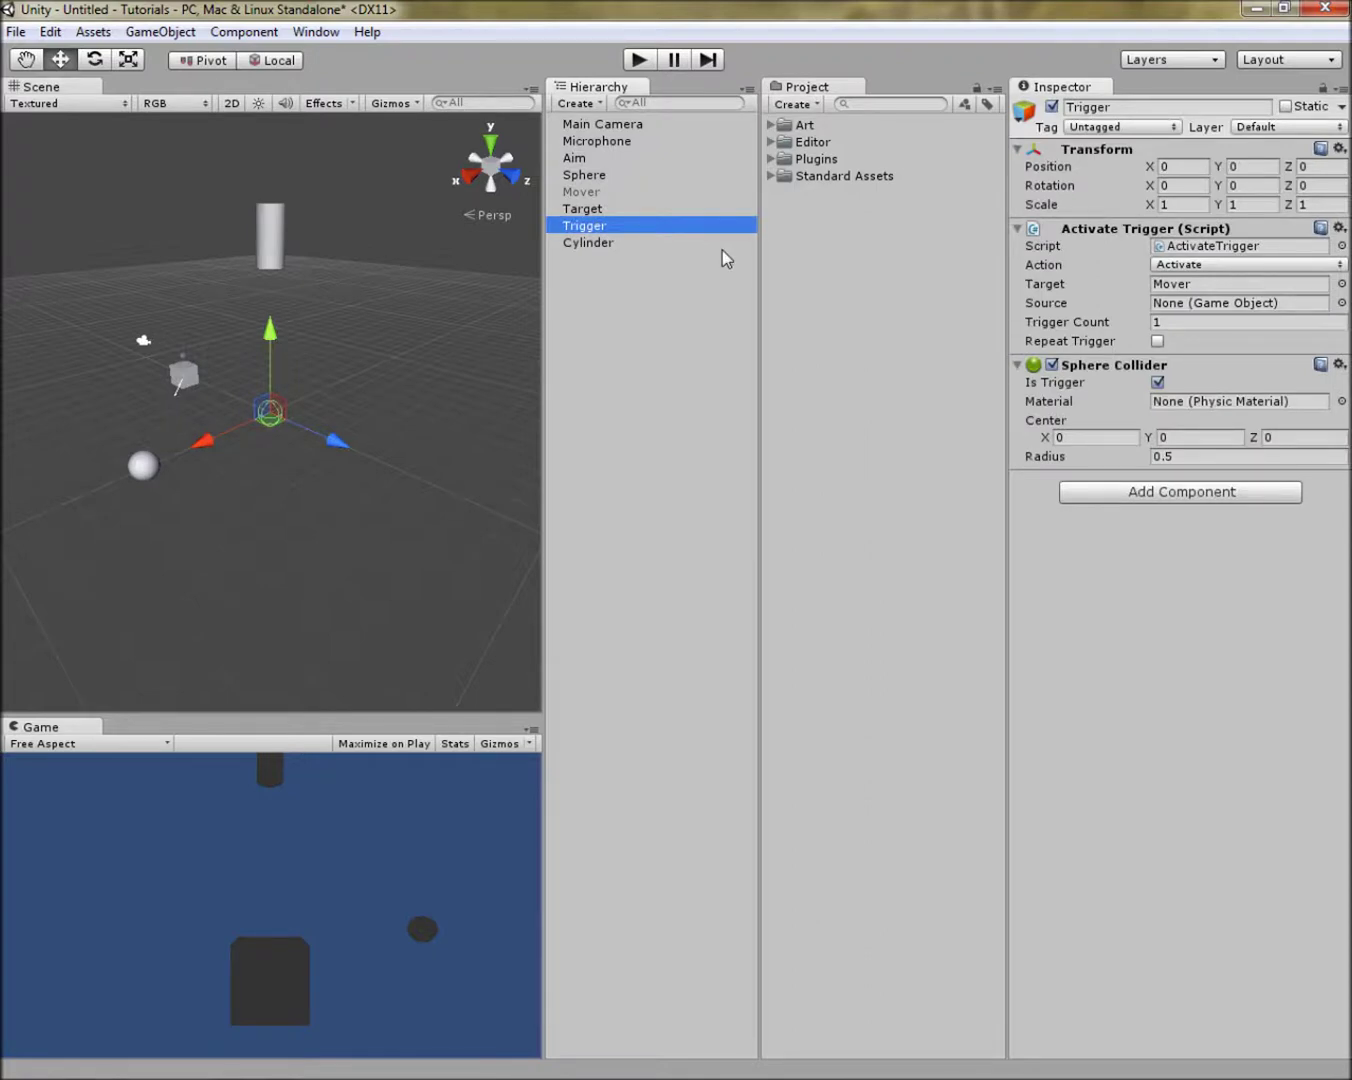
click(632, 193)
click(669, 306)
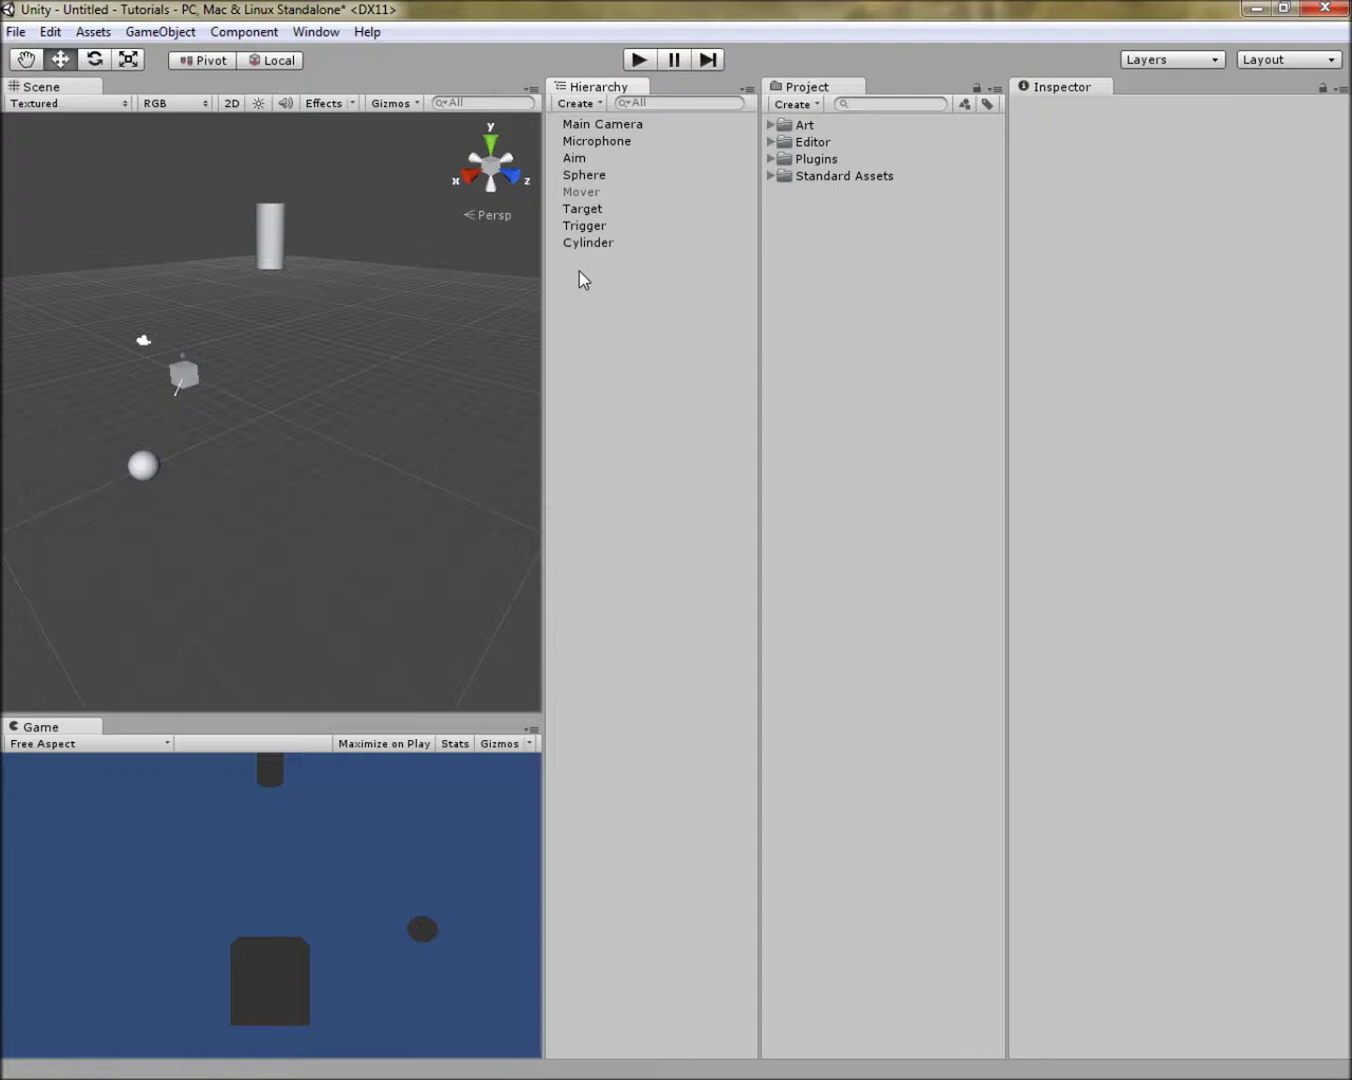
- Create an empty game object in the scene and name it "Event Manager"
click(159, 30)
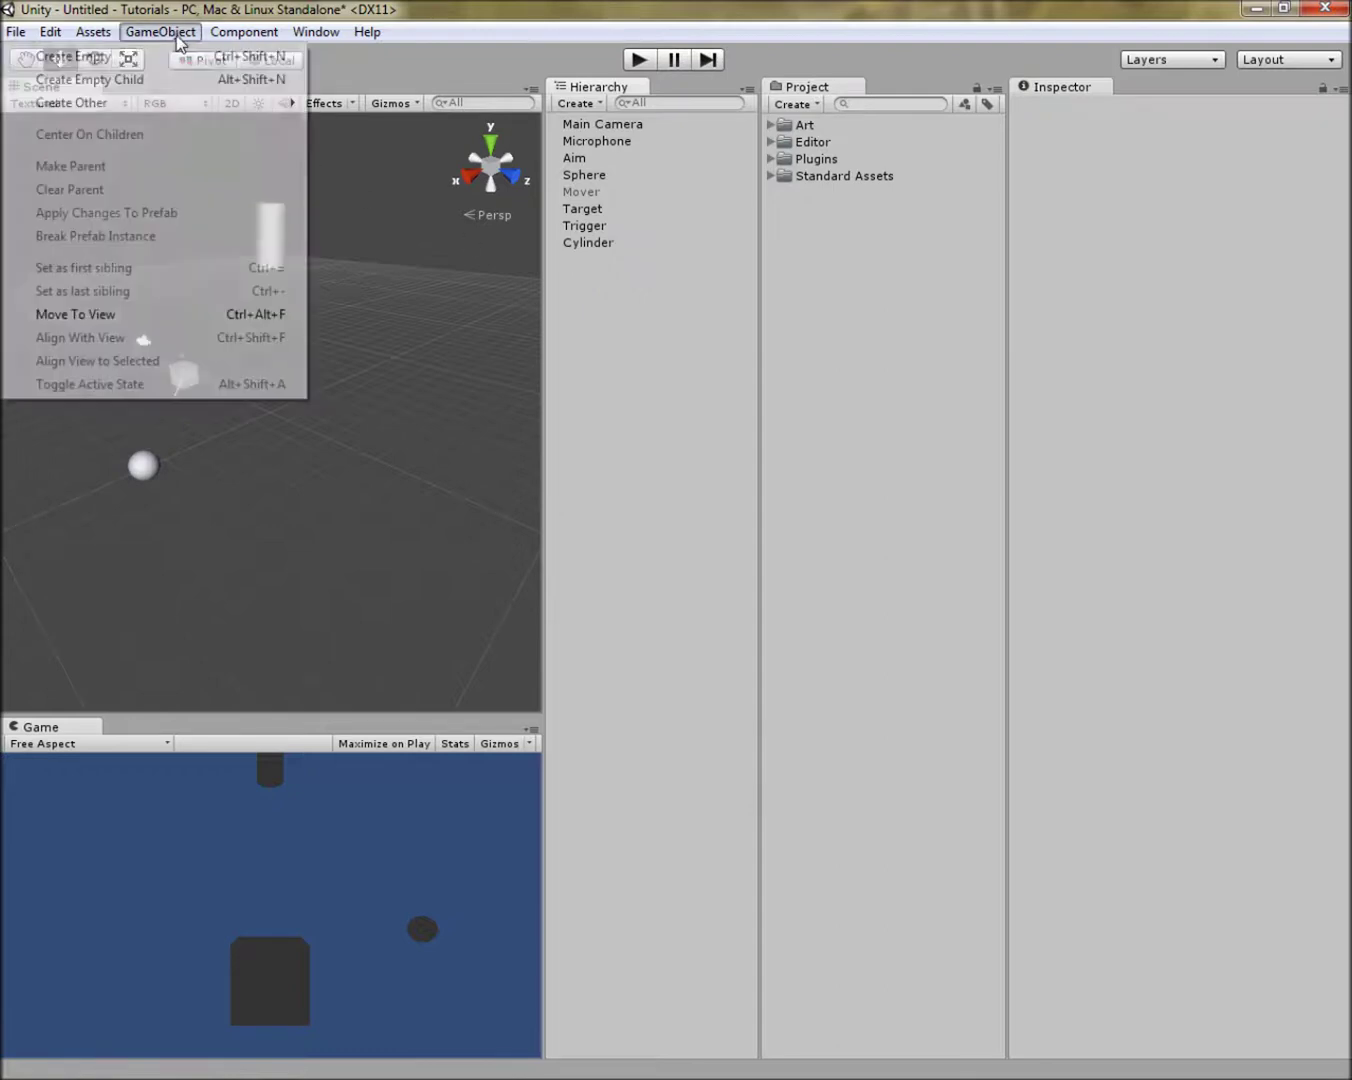
click(122, 49)
key(F2)
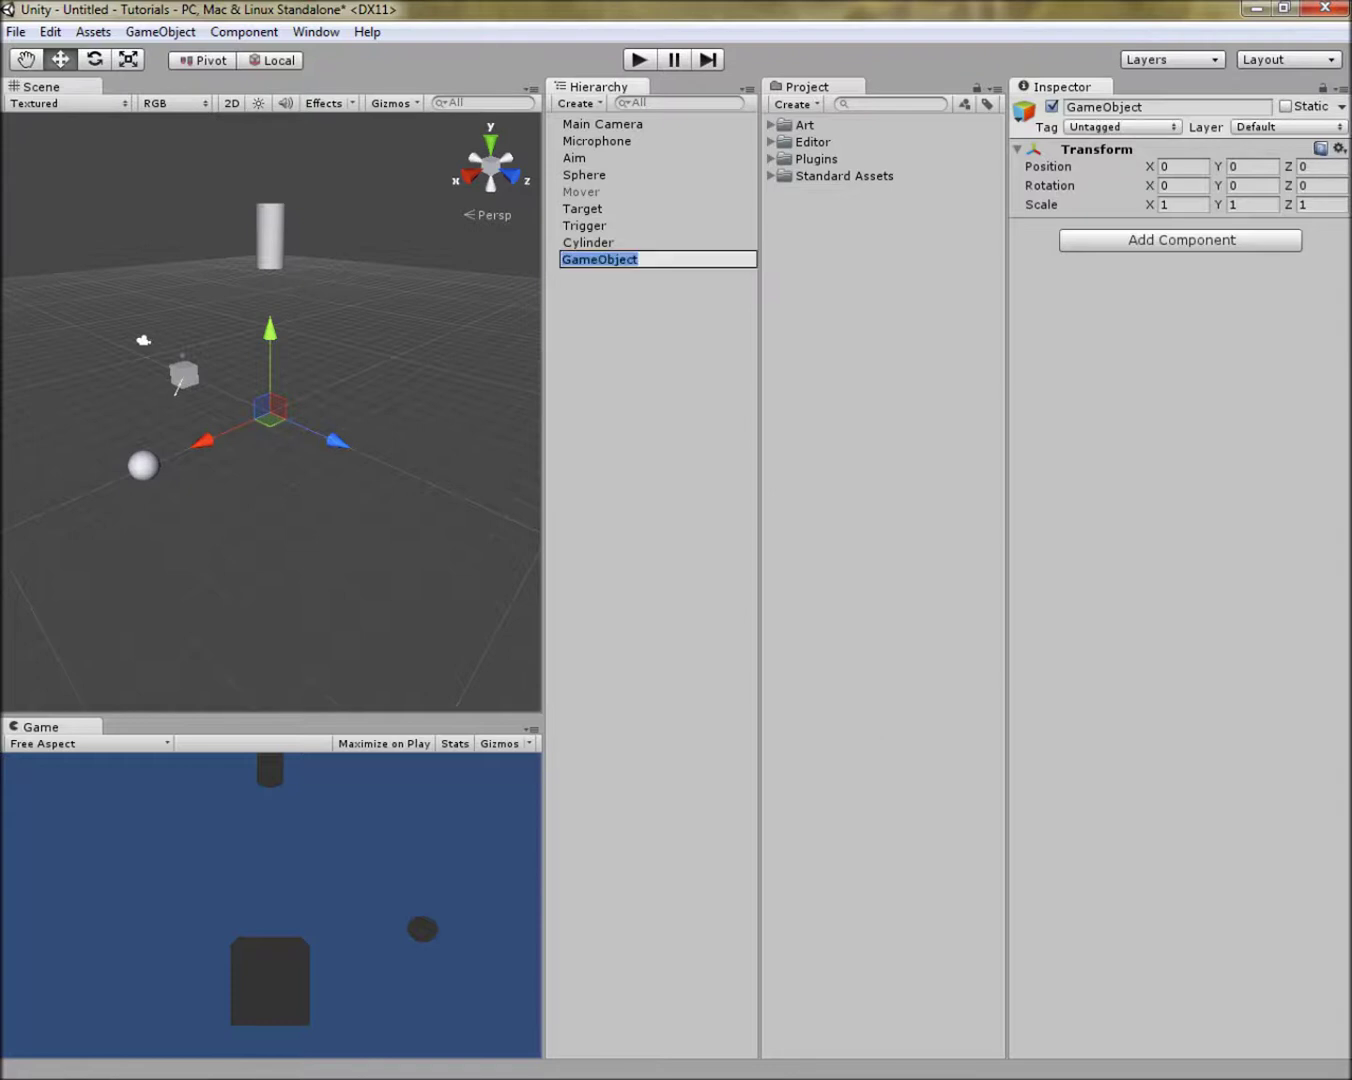
text(Event Manager)
key(Return)
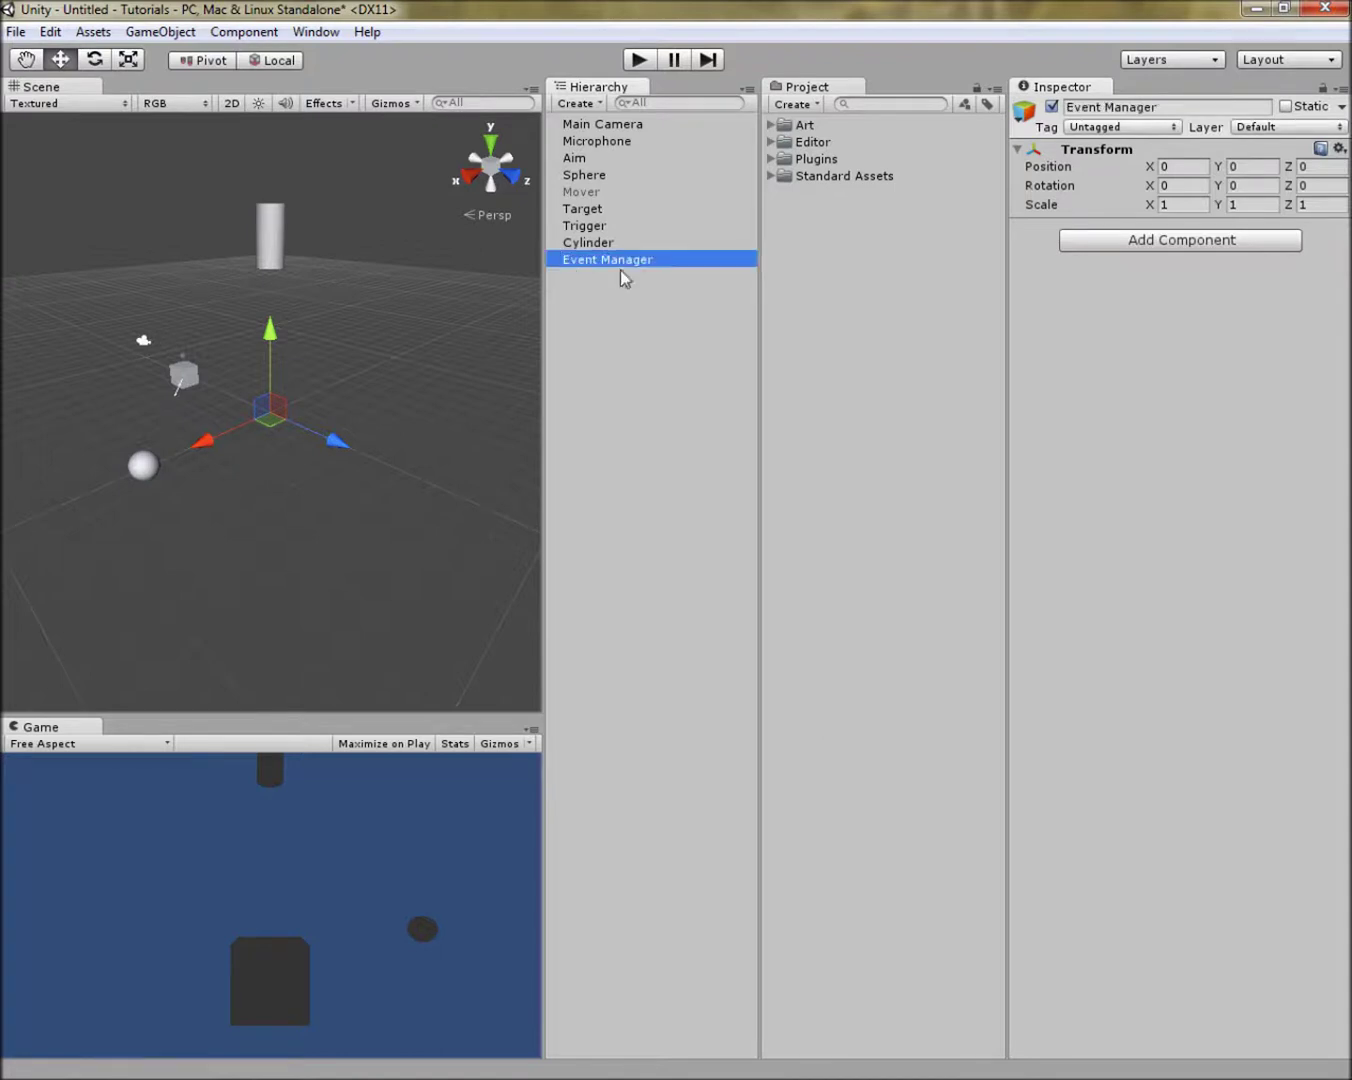
- Add the Adventure Toolkit Event Manager component to the Event Manager object
click(1123, 241)
click(1120, 513)
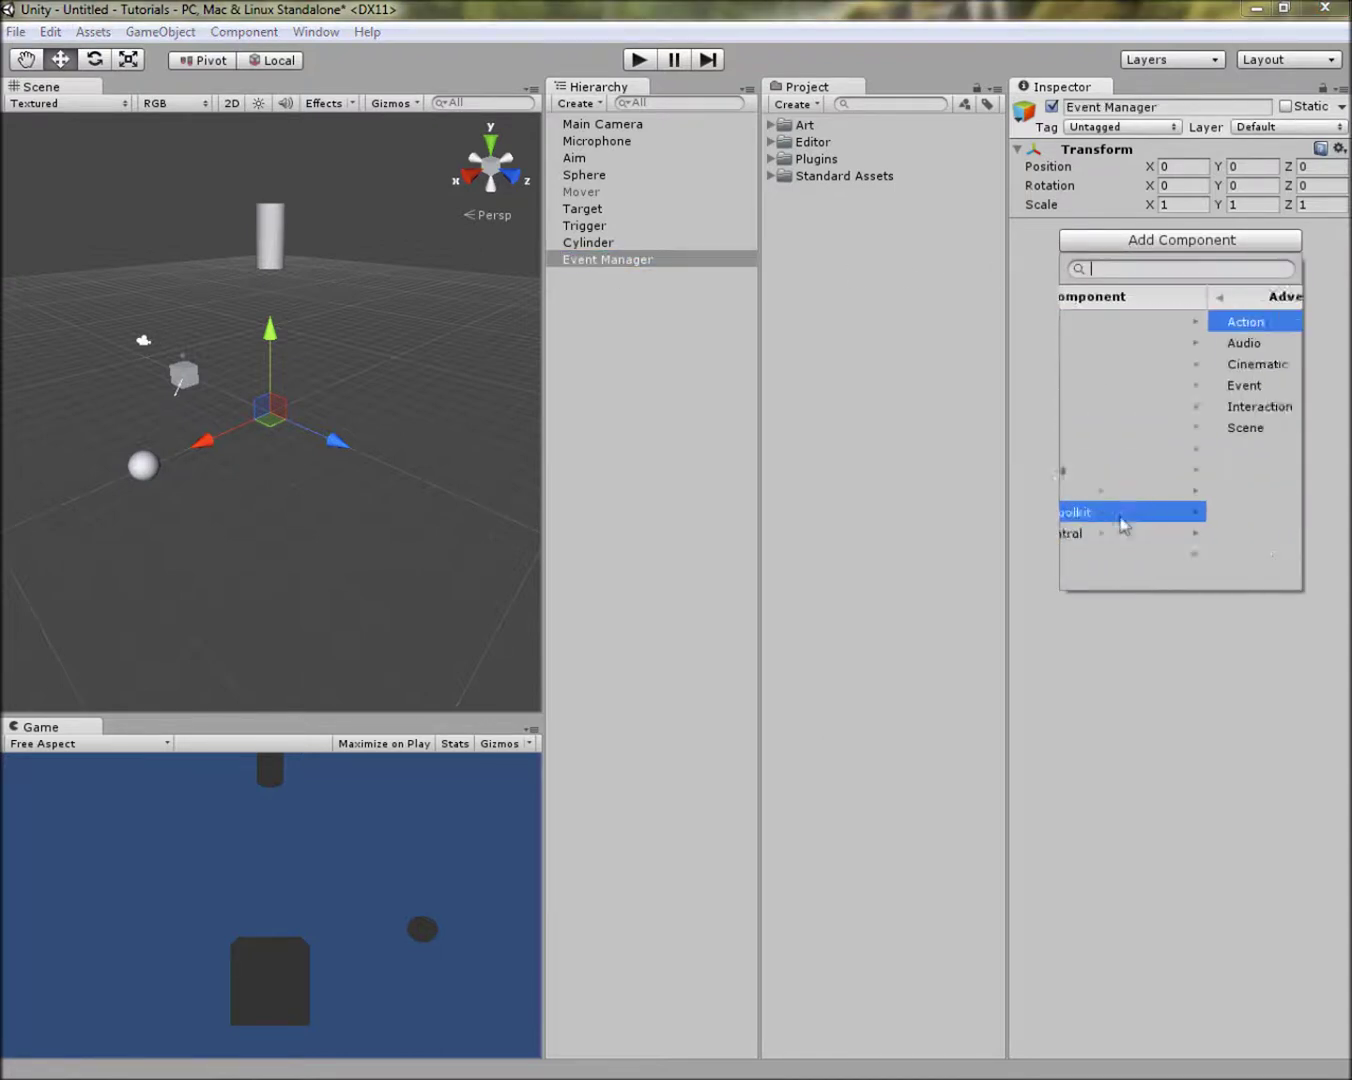
click(1111, 388)
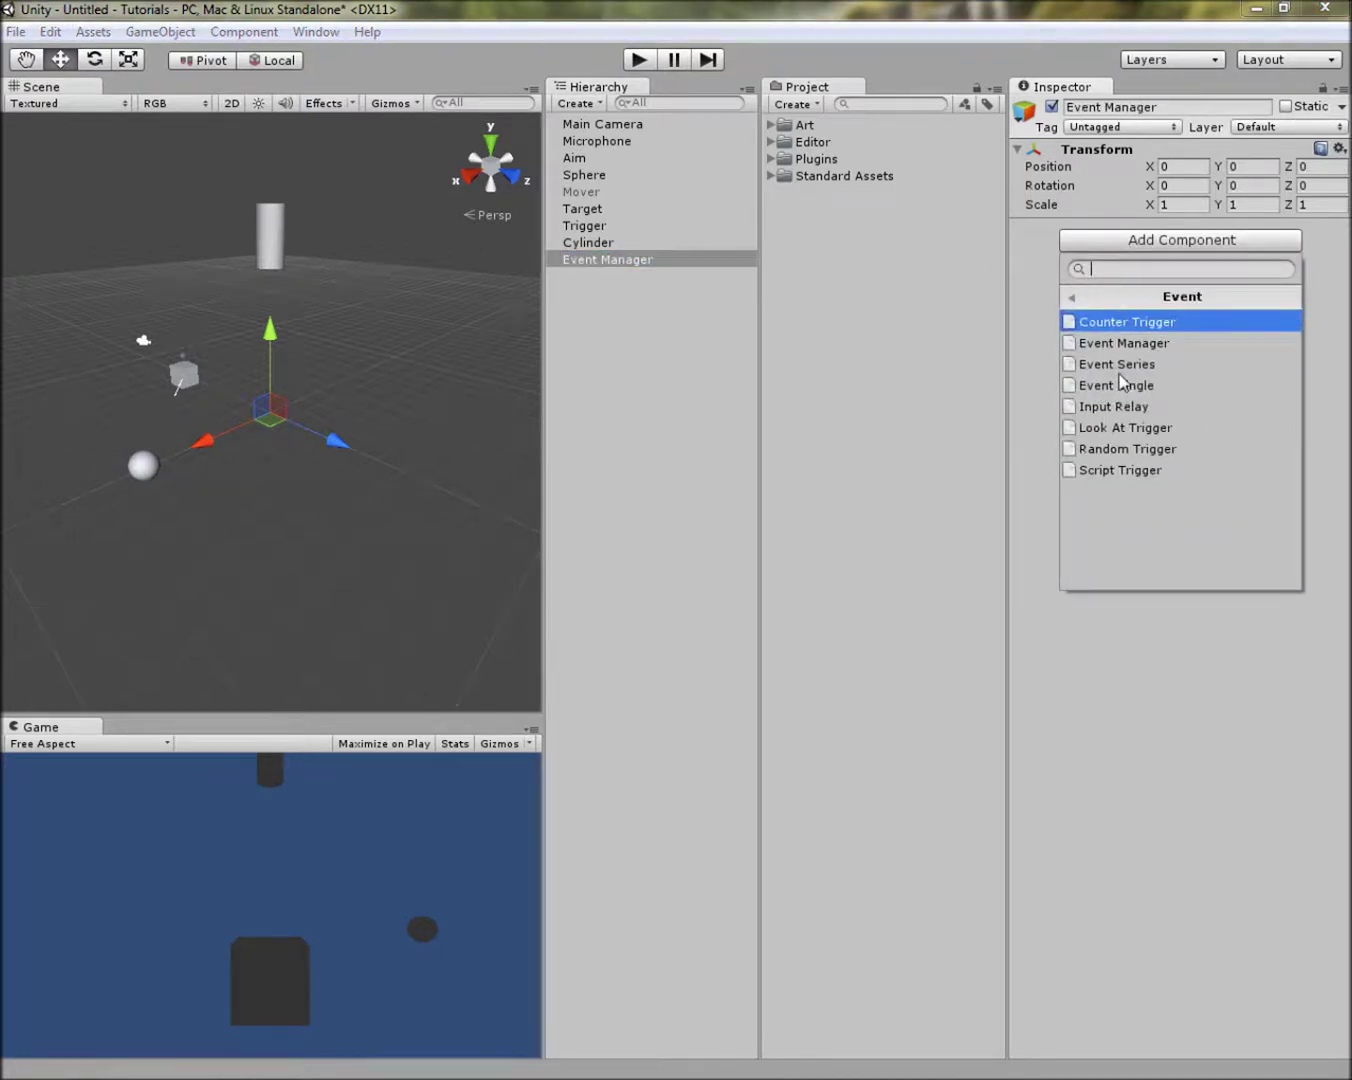
click(1126, 343)
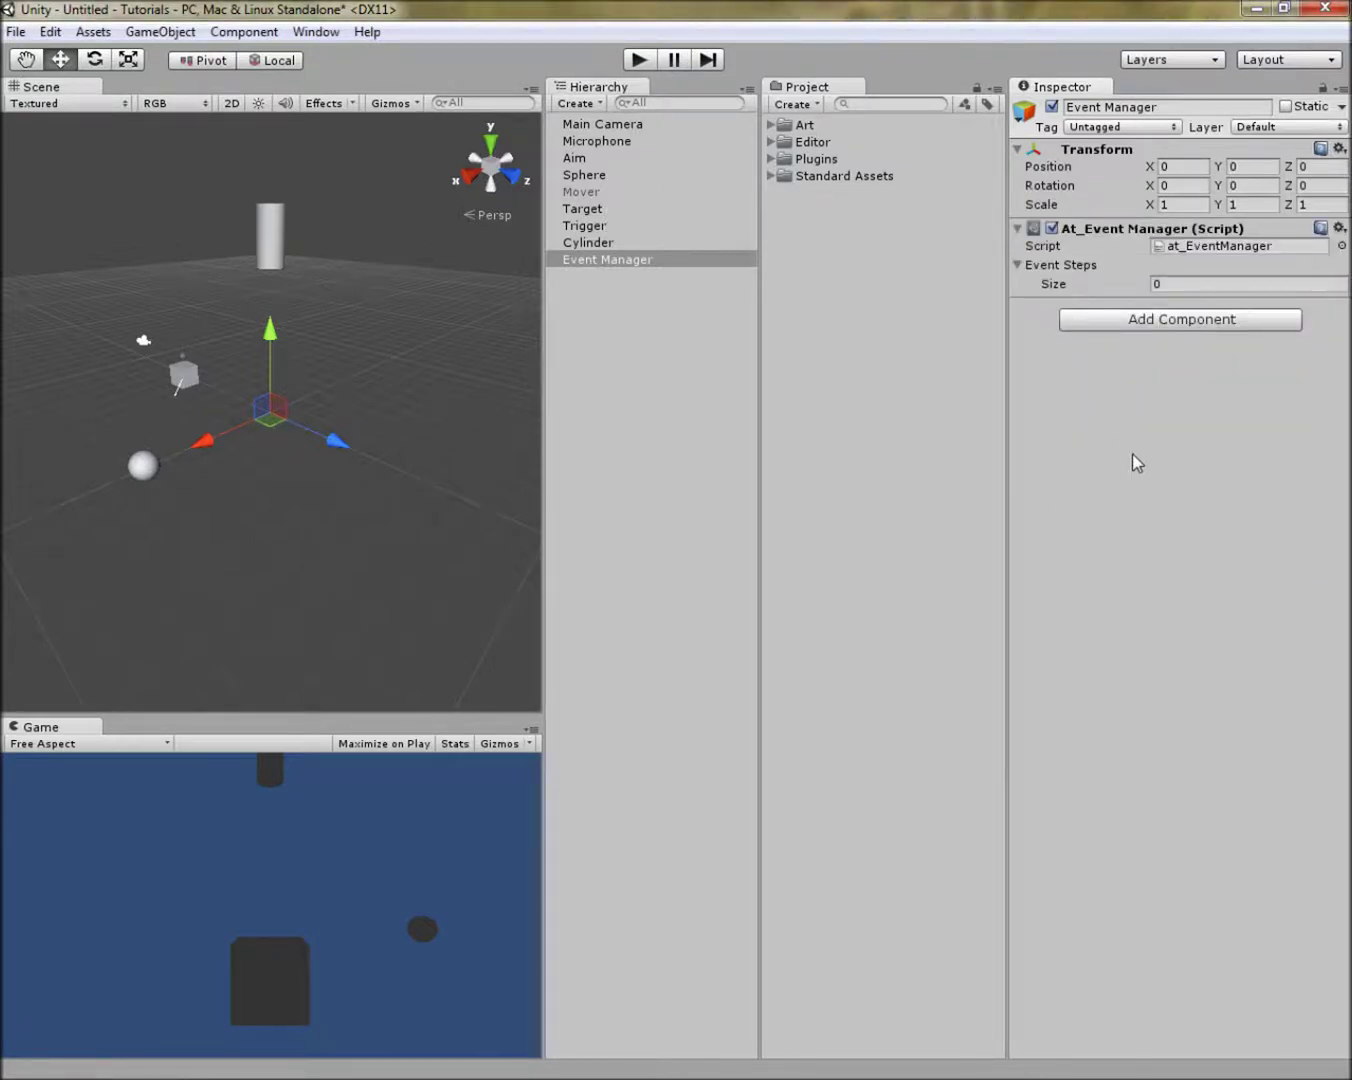
- Set the size of the Event Steps list to 1
click(1168, 284)
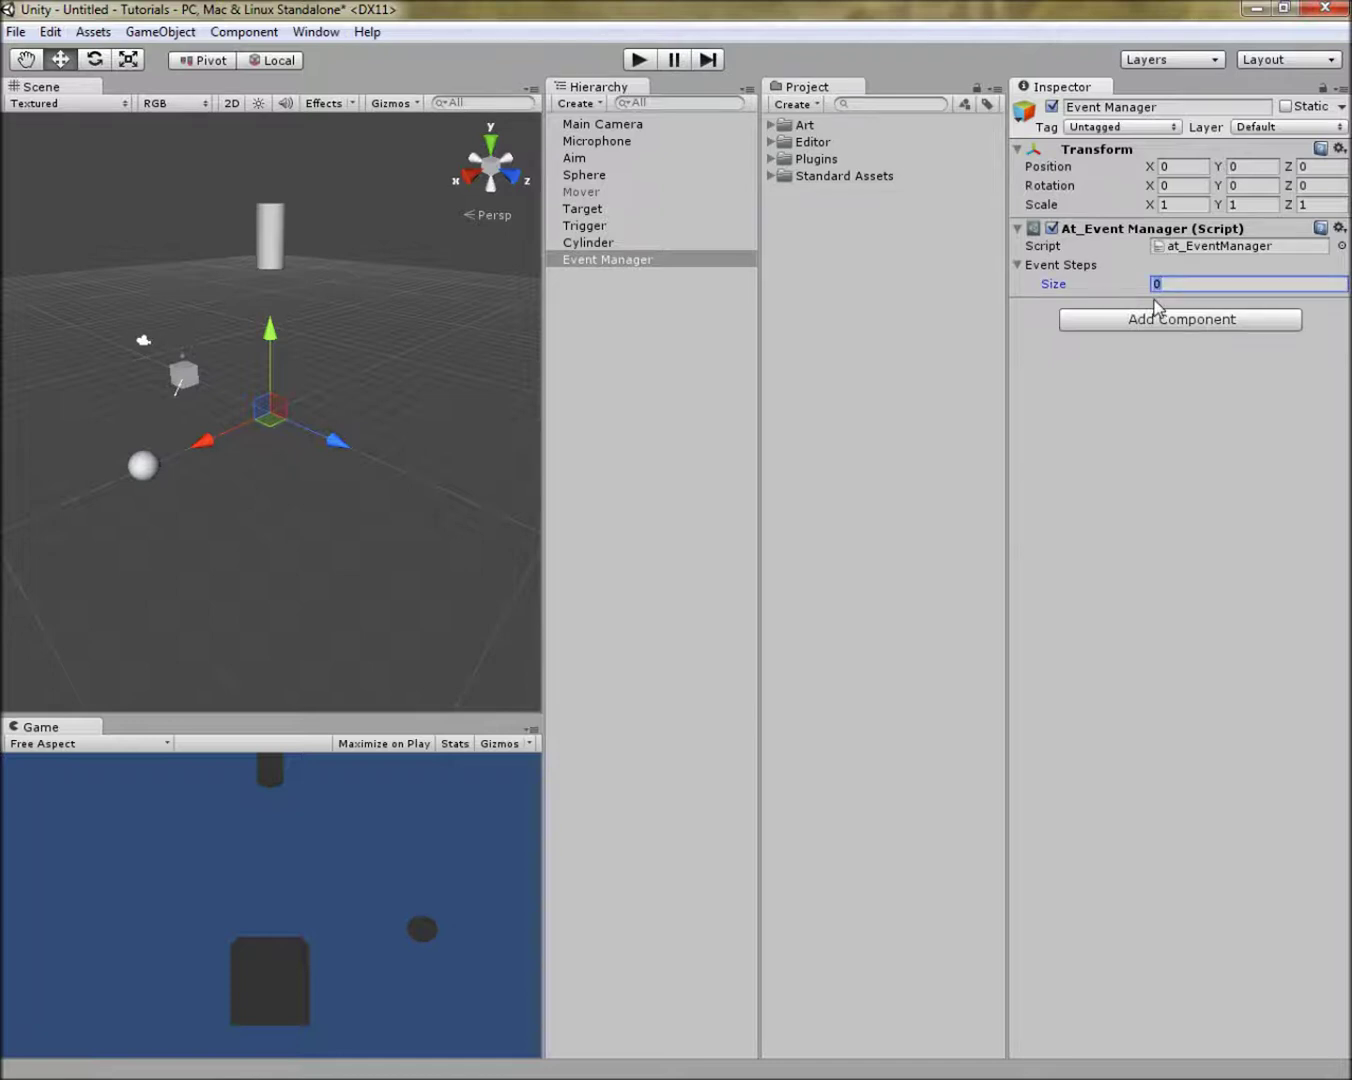
text(1)
key(Return)
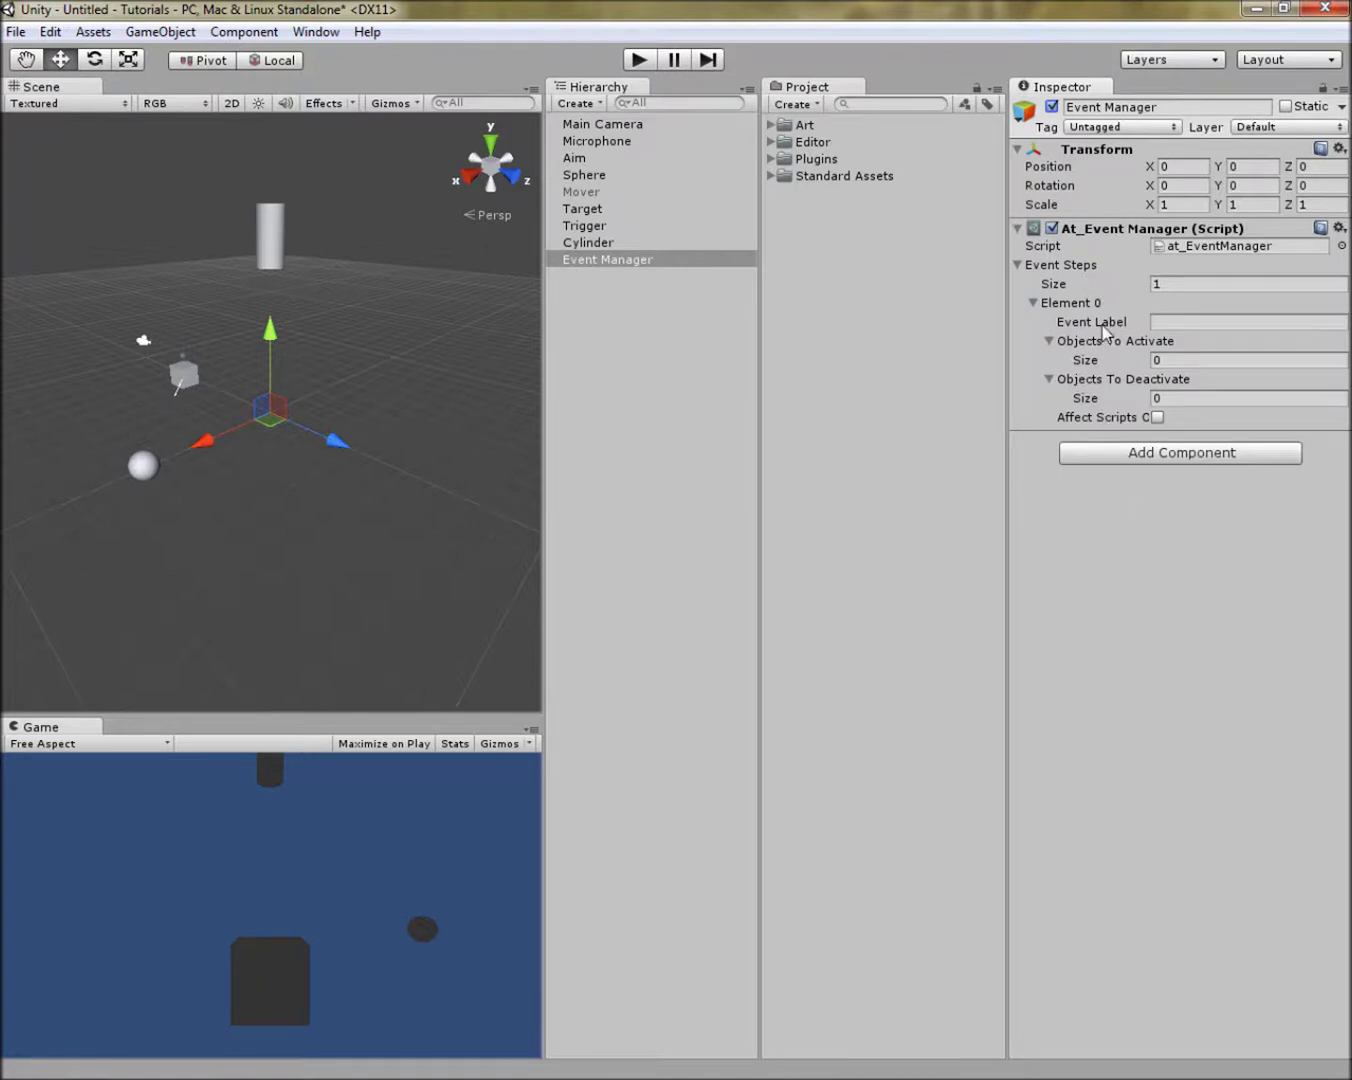
- Set the first event step's Objects To Activate size to 3 and its Objects To Deactivate size to 1
mouse_move(1104, 331)
mouse_move(1082, 423)
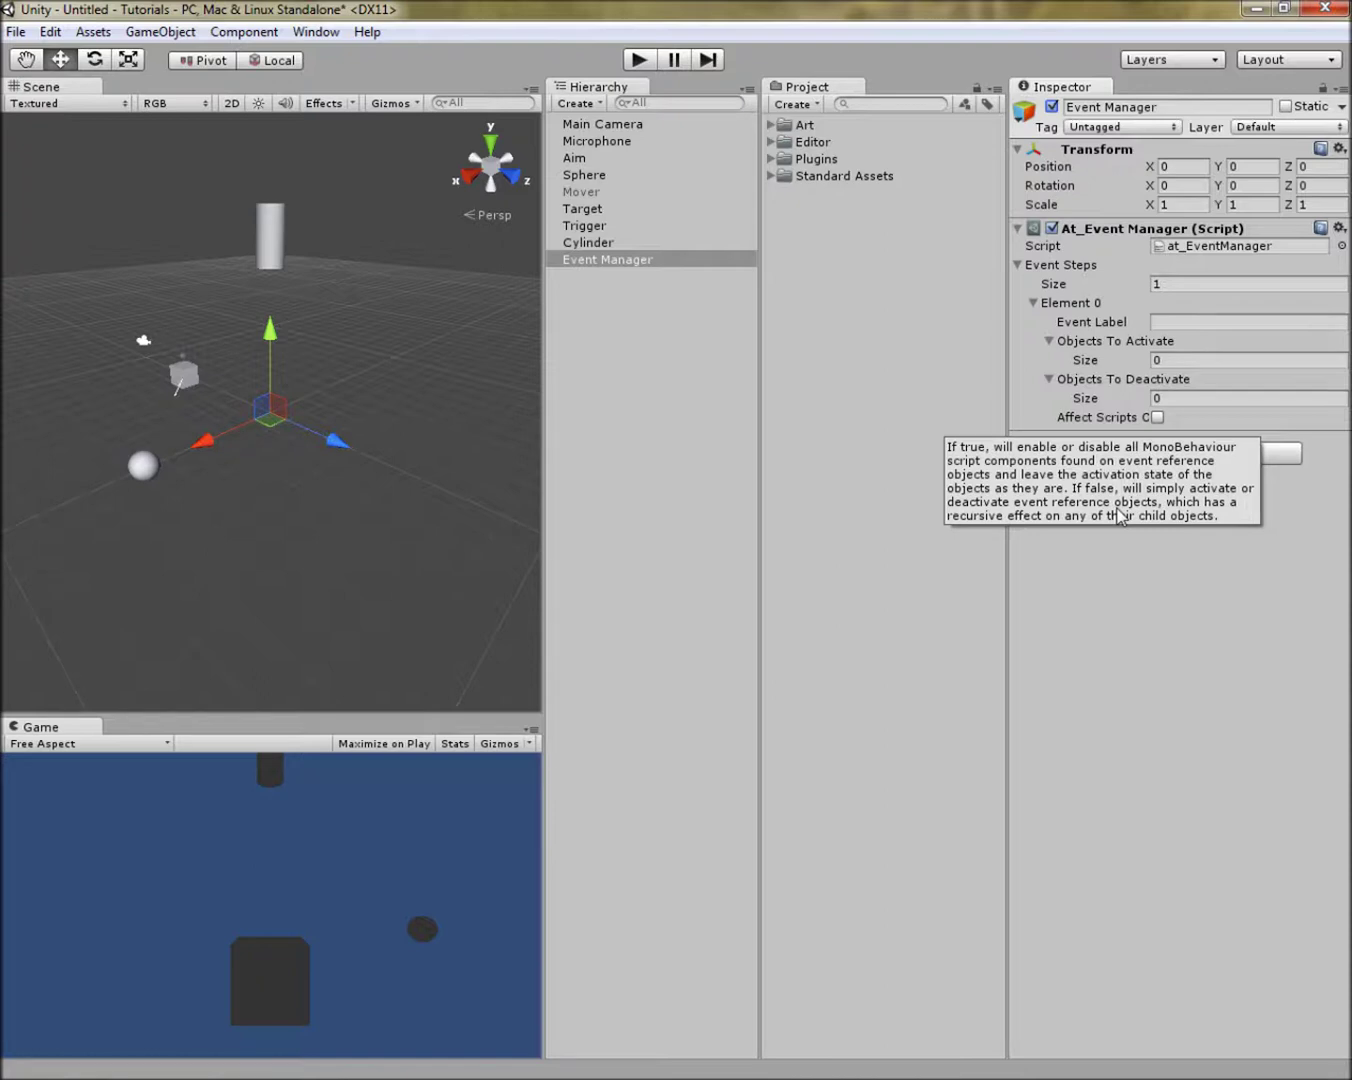
click(1206, 360)
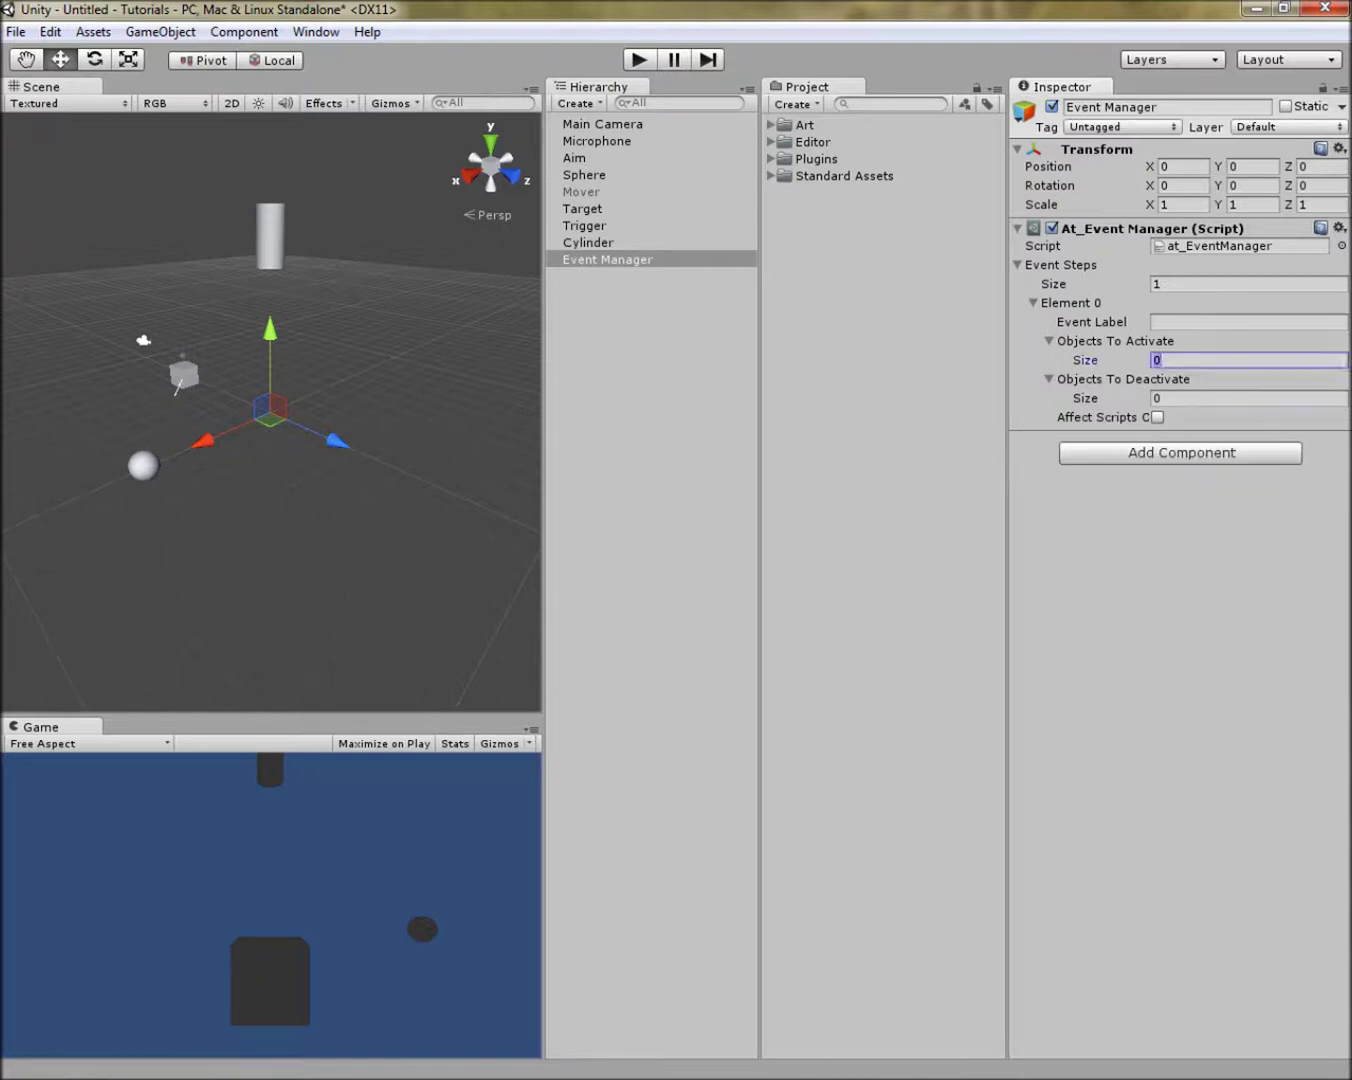
text(3)
key(Return)
click(1179, 458)
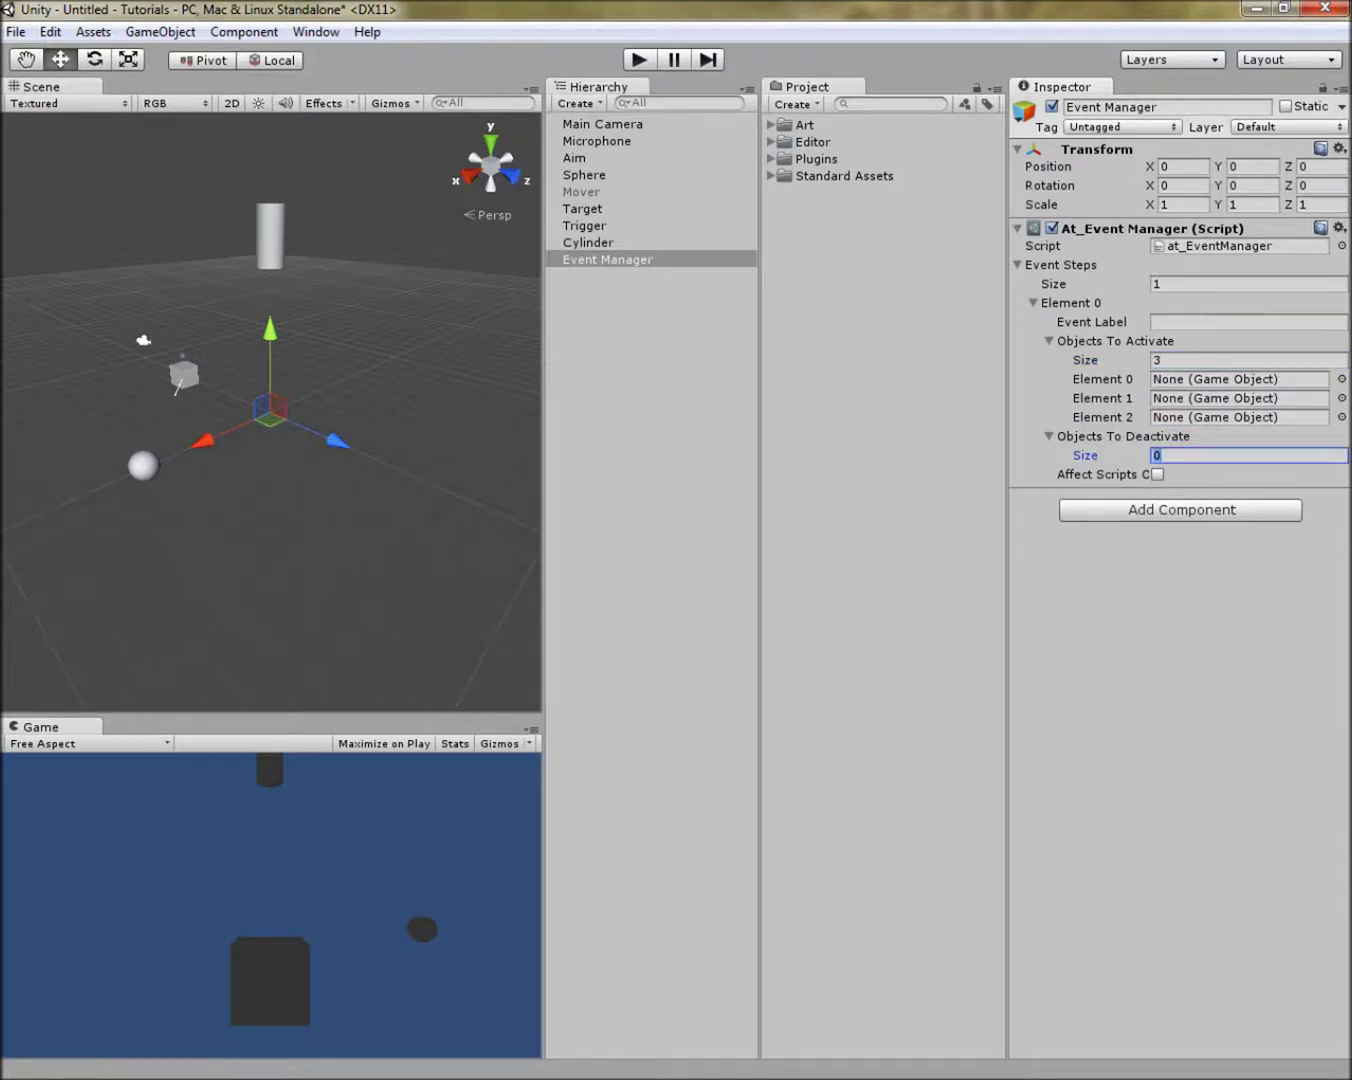
text(1)
key(Return)
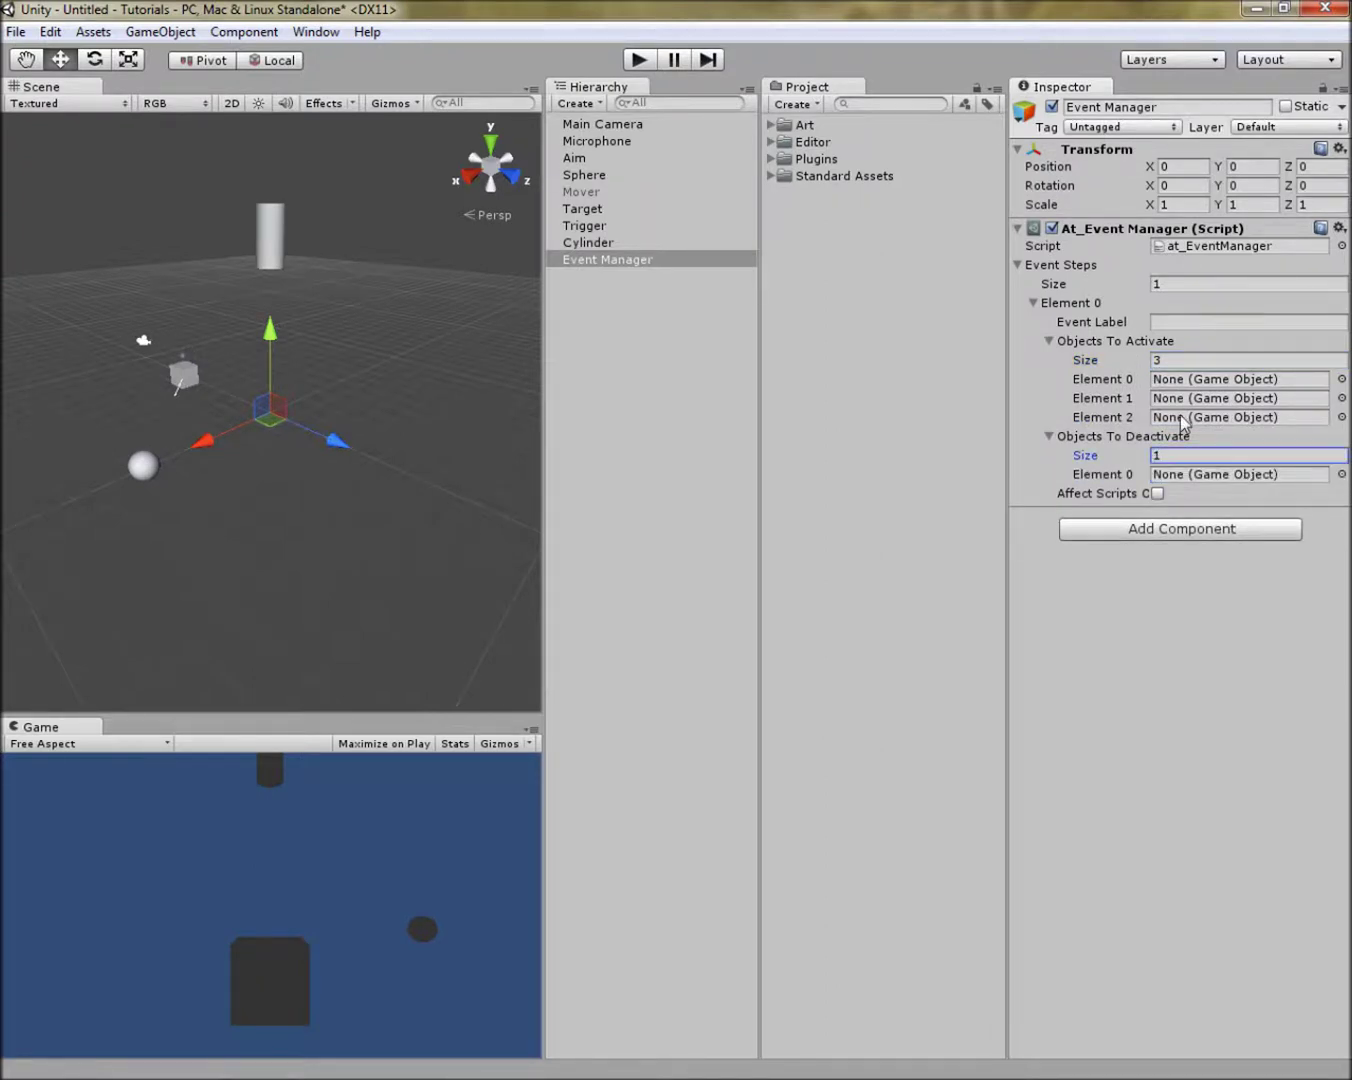
- Label the first event step "turn on", and fold and unfold its entry
click(1186, 322)
text(turn on)
click(1179, 708)
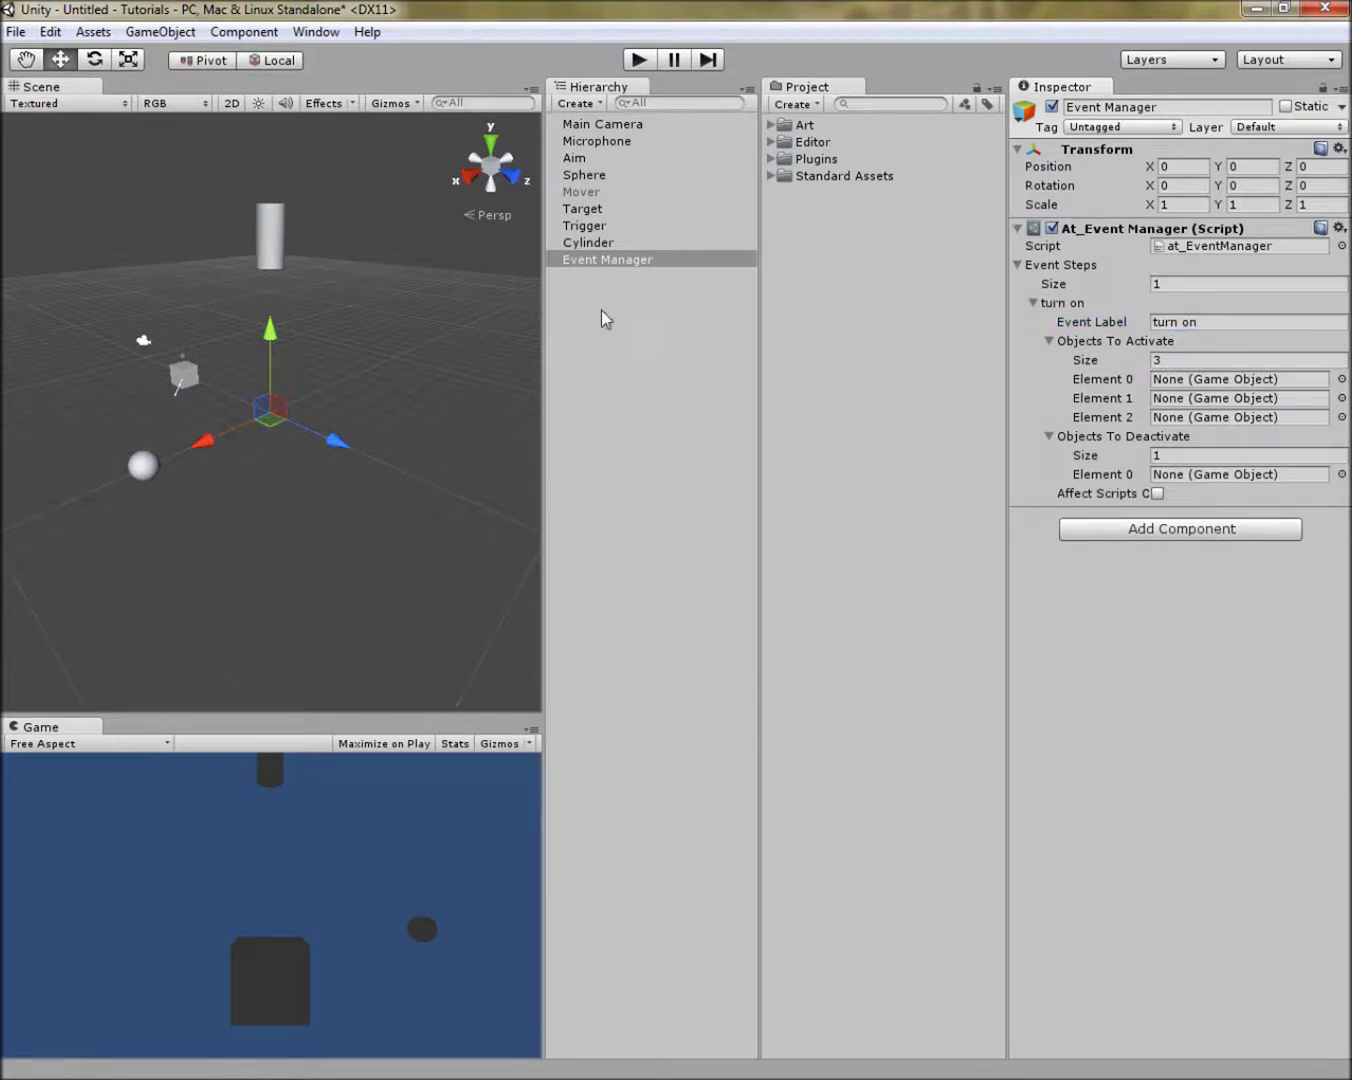
click(1032, 303)
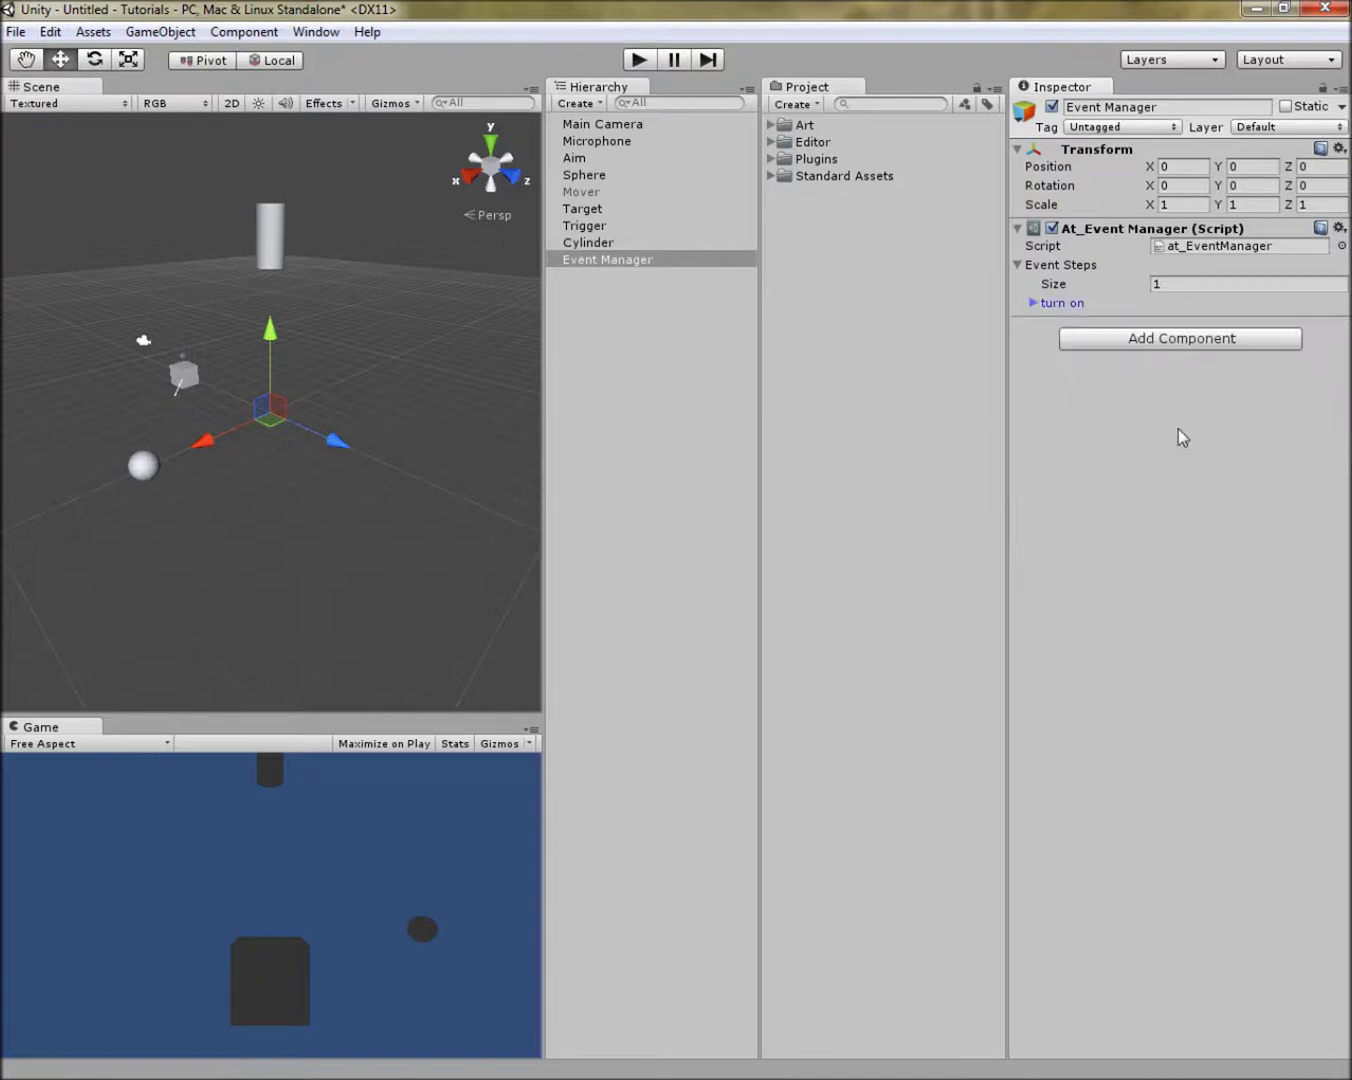
click(1033, 303)
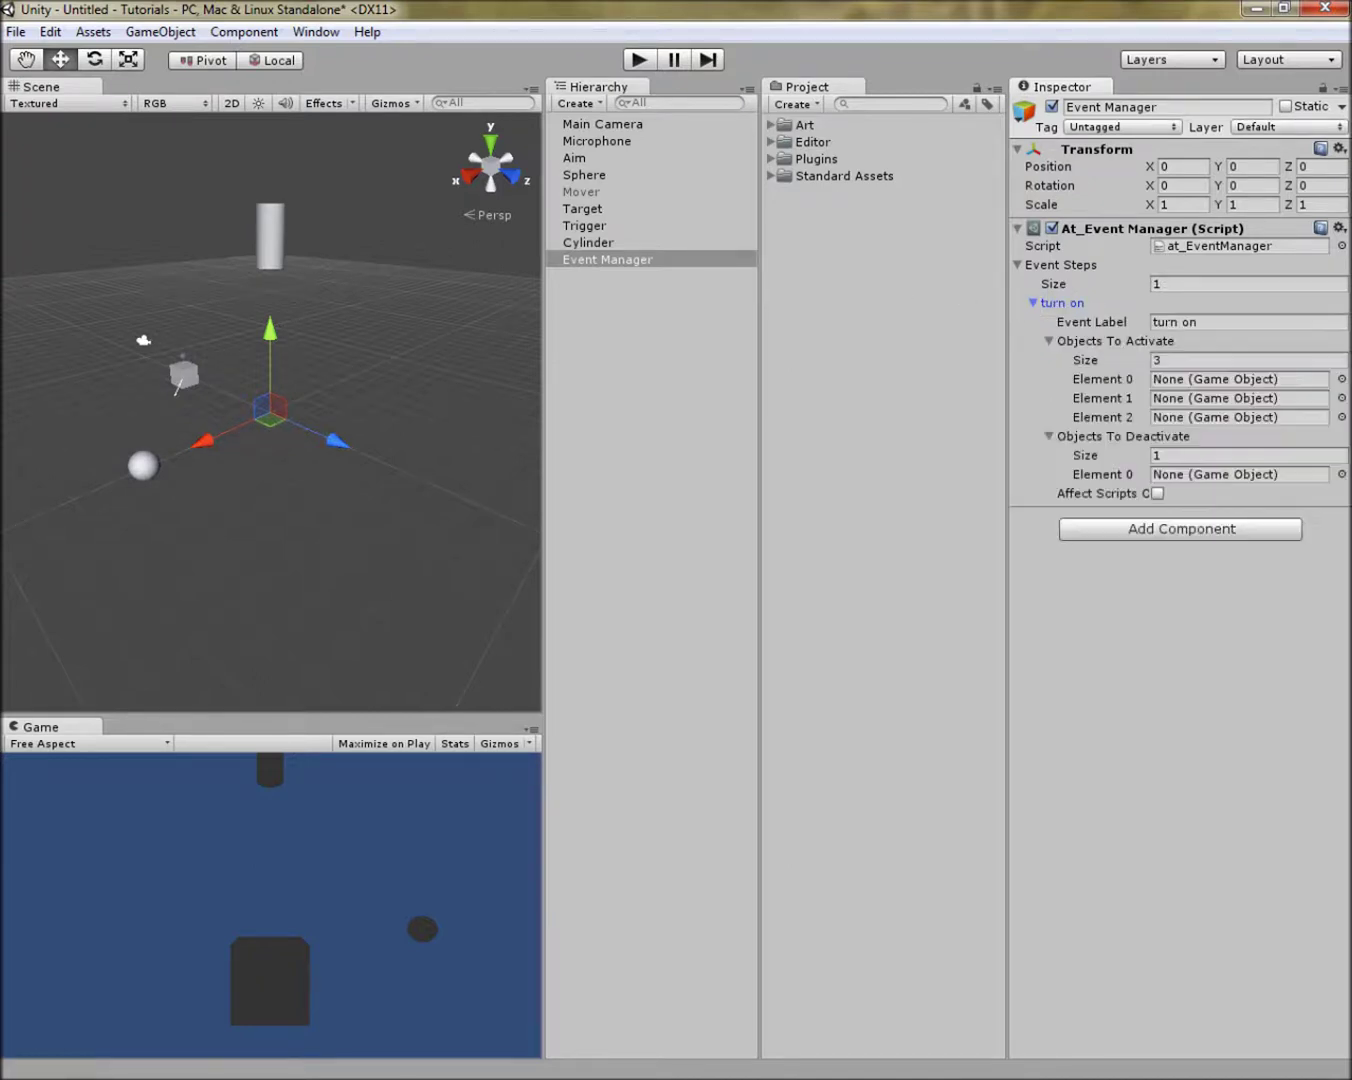
- Clear the first event step's label and collapse its entry, keeping the Event Manager object selected
click(1267, 324)
key(BackSpace)
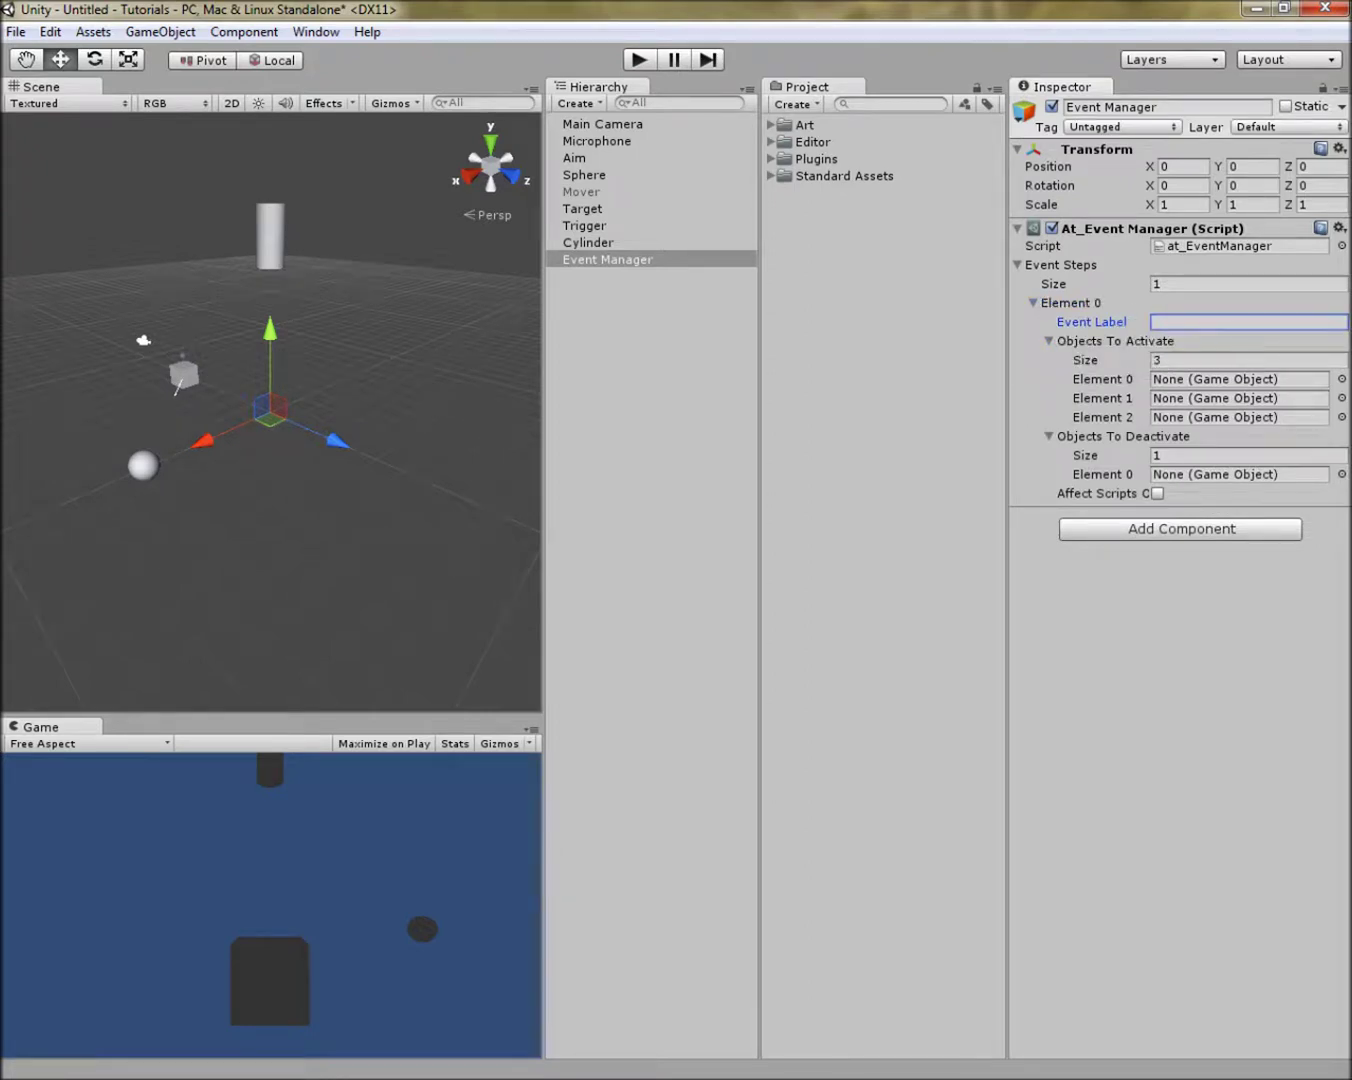
click(1036, 302)
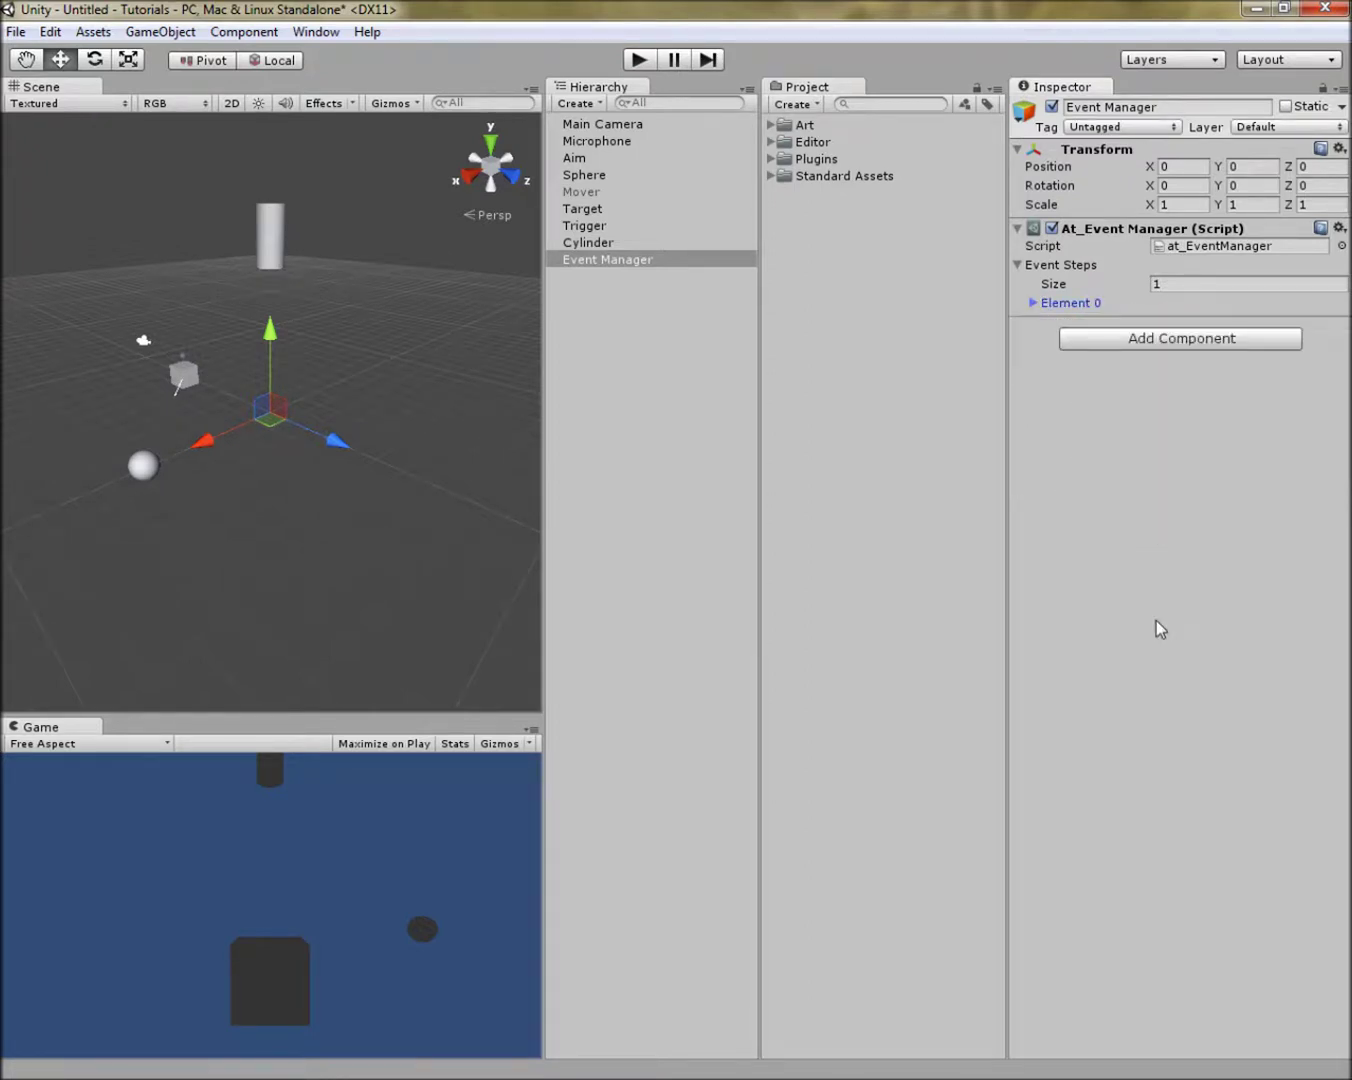
click(1029, 463)
click(647, 290)
click(640, 259)
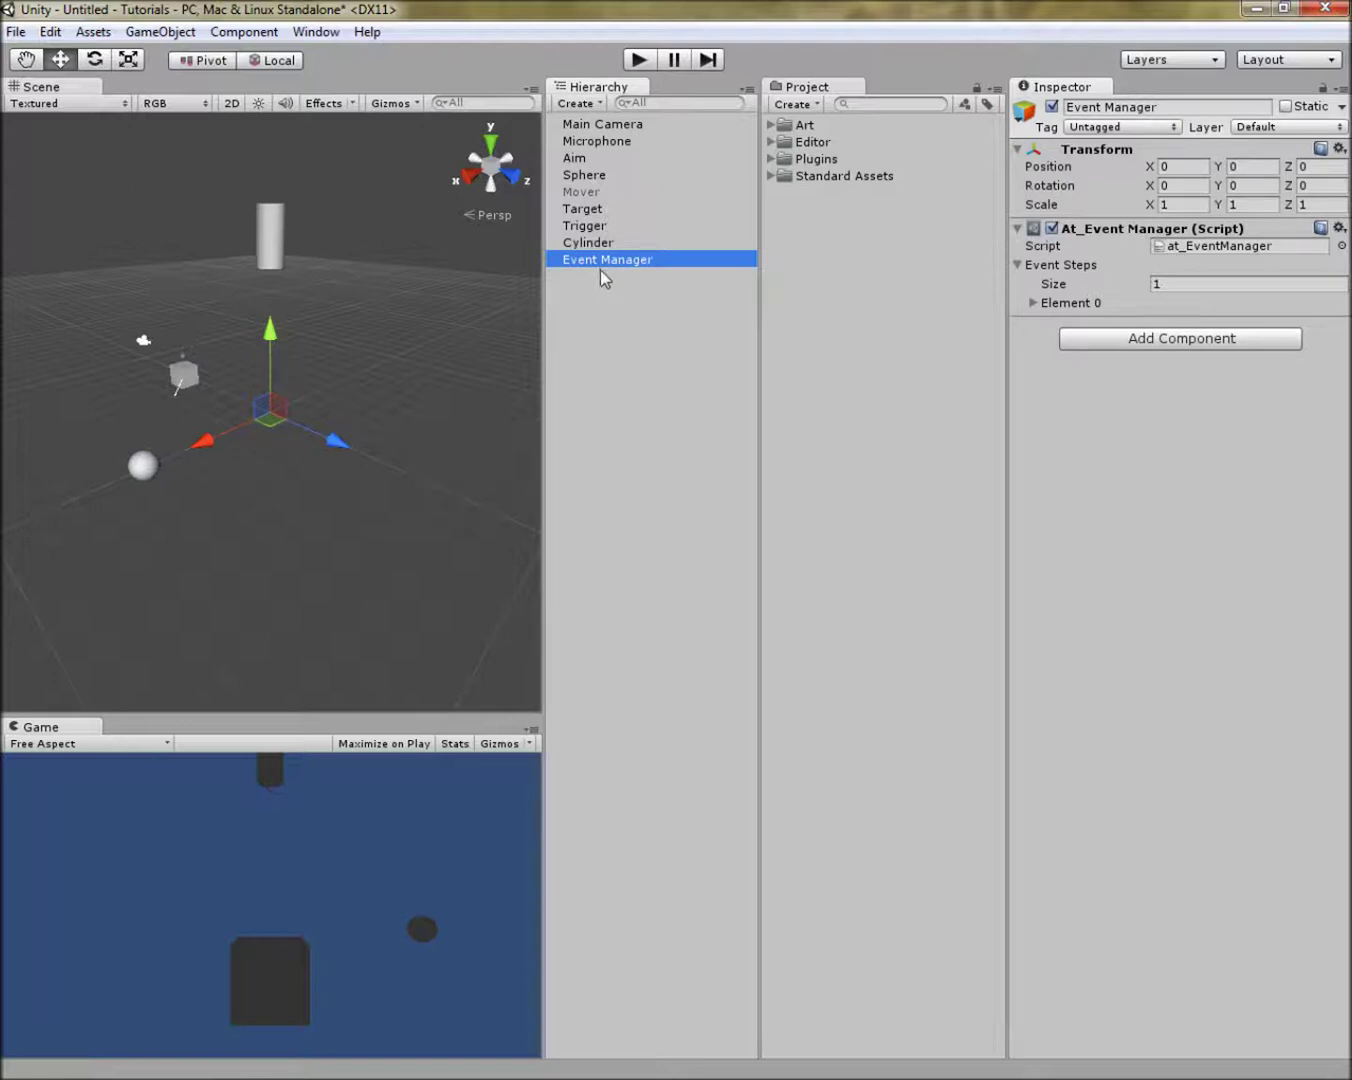
- Create another empty game object in the scene and name it "Event Trigger"
click(159, 30)
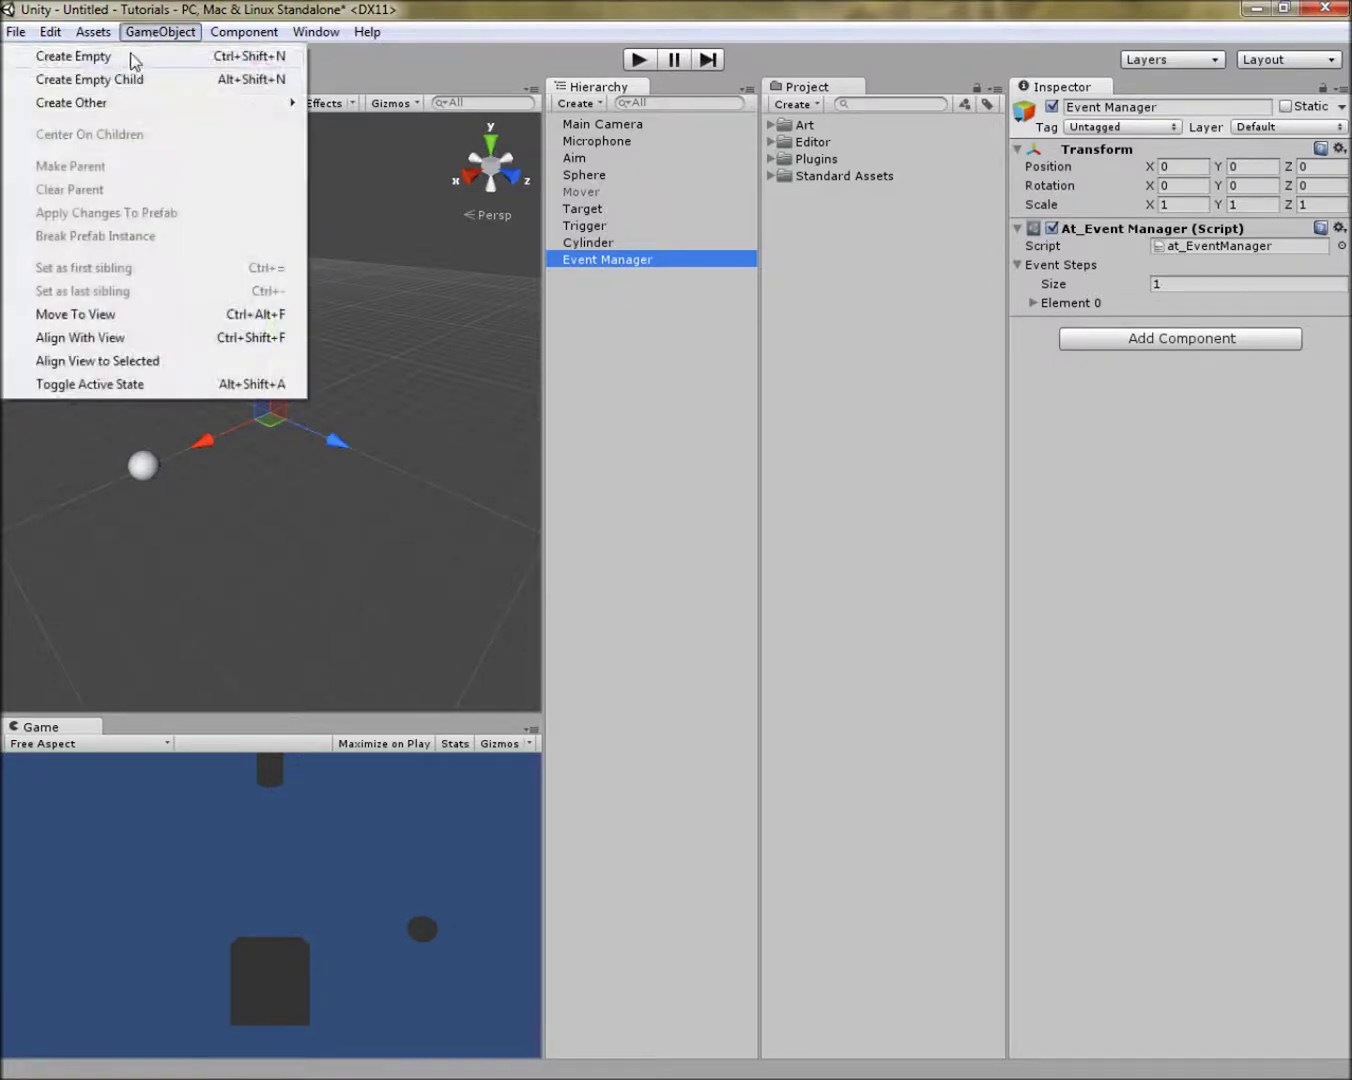
click(48, 55)
click(566, 268)
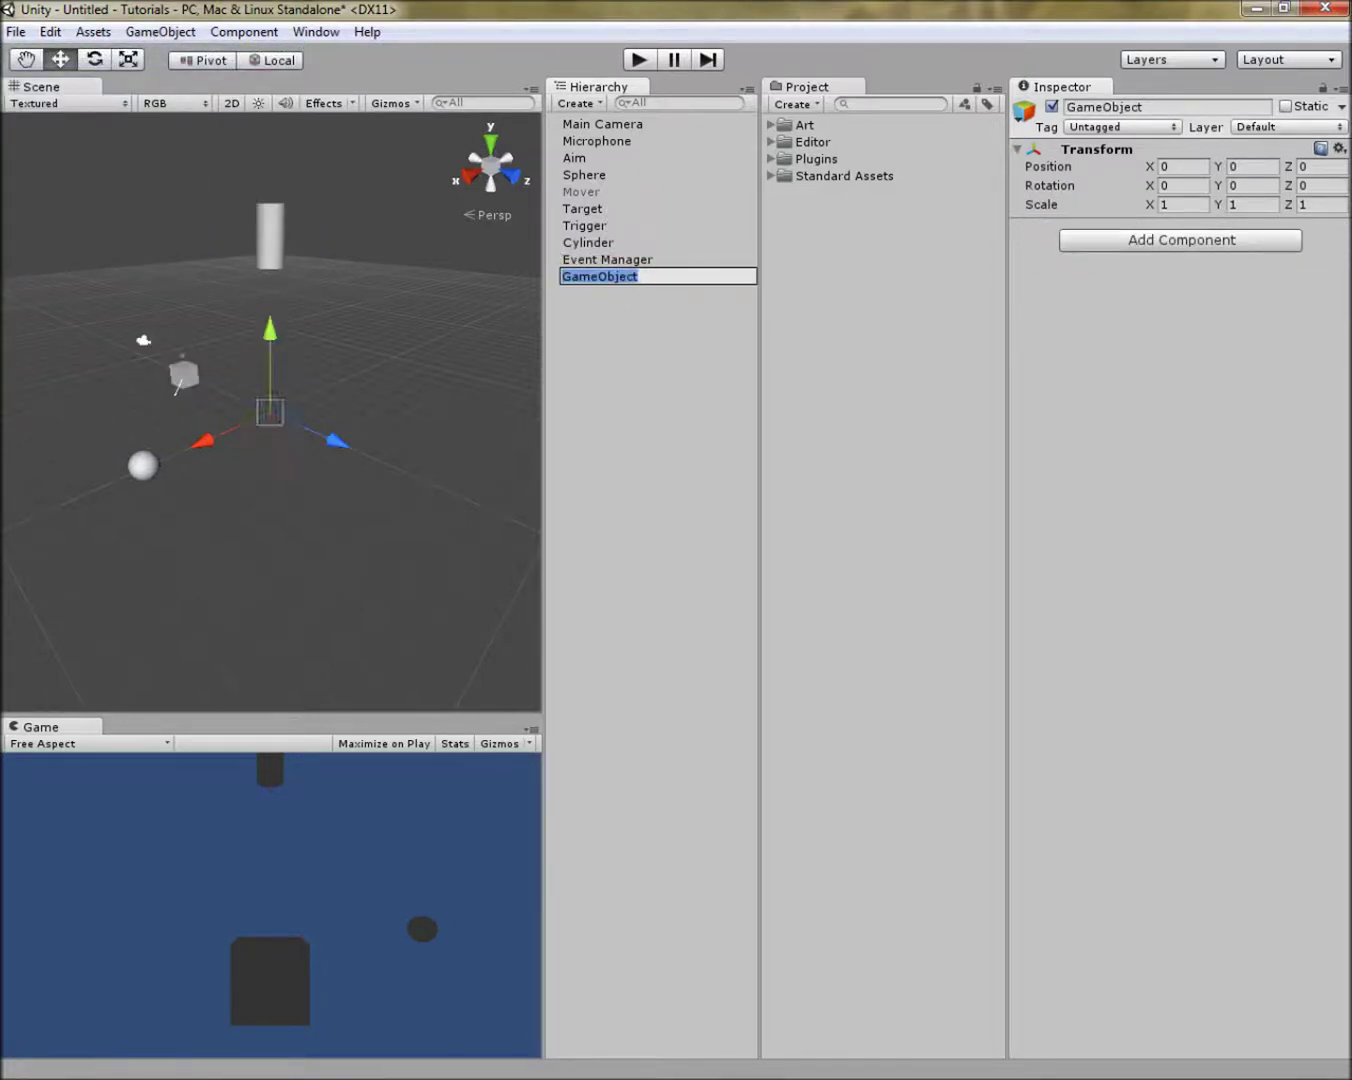
text(Event)
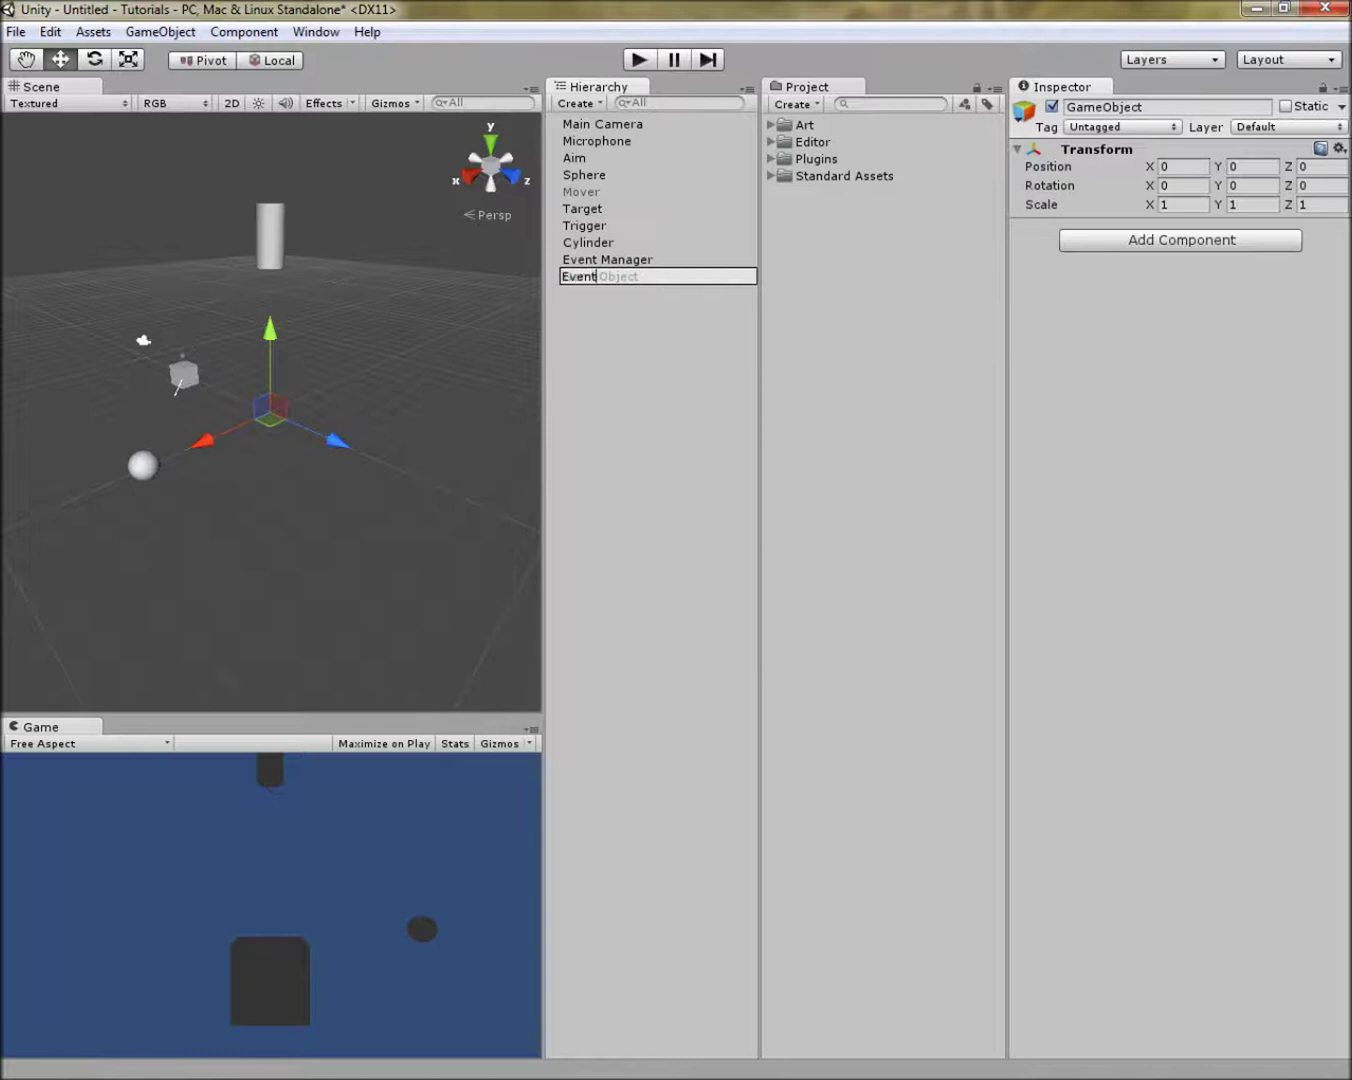
text( Trigger)
key(Return)
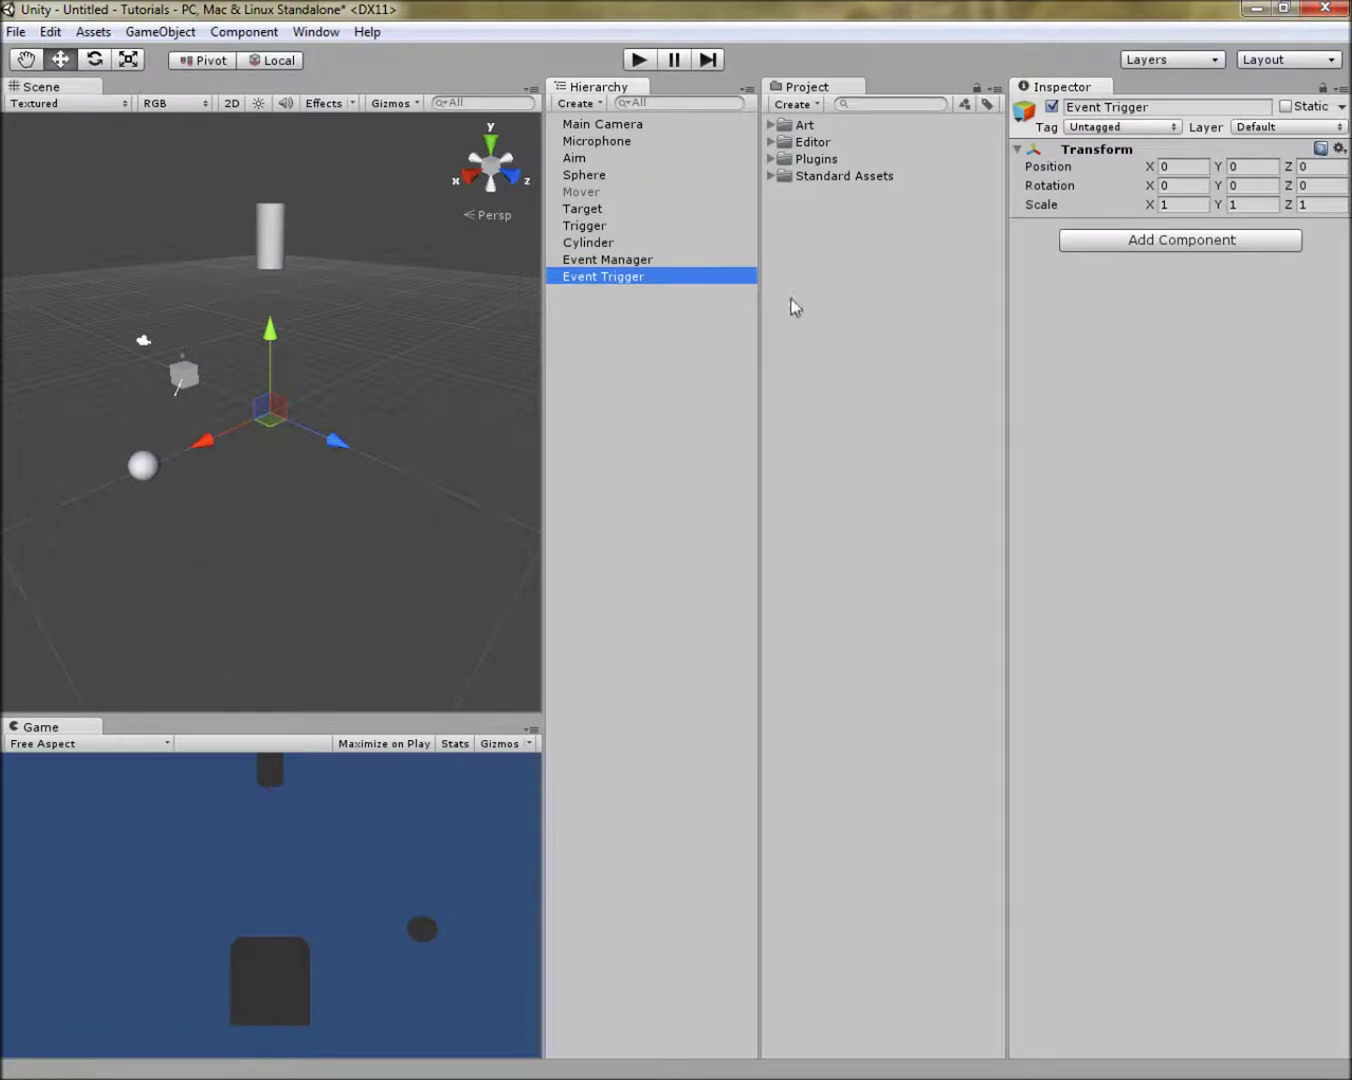
- Add the Adventure Toolkit Event Single component to the Event Trigger object
click(1178, 241)
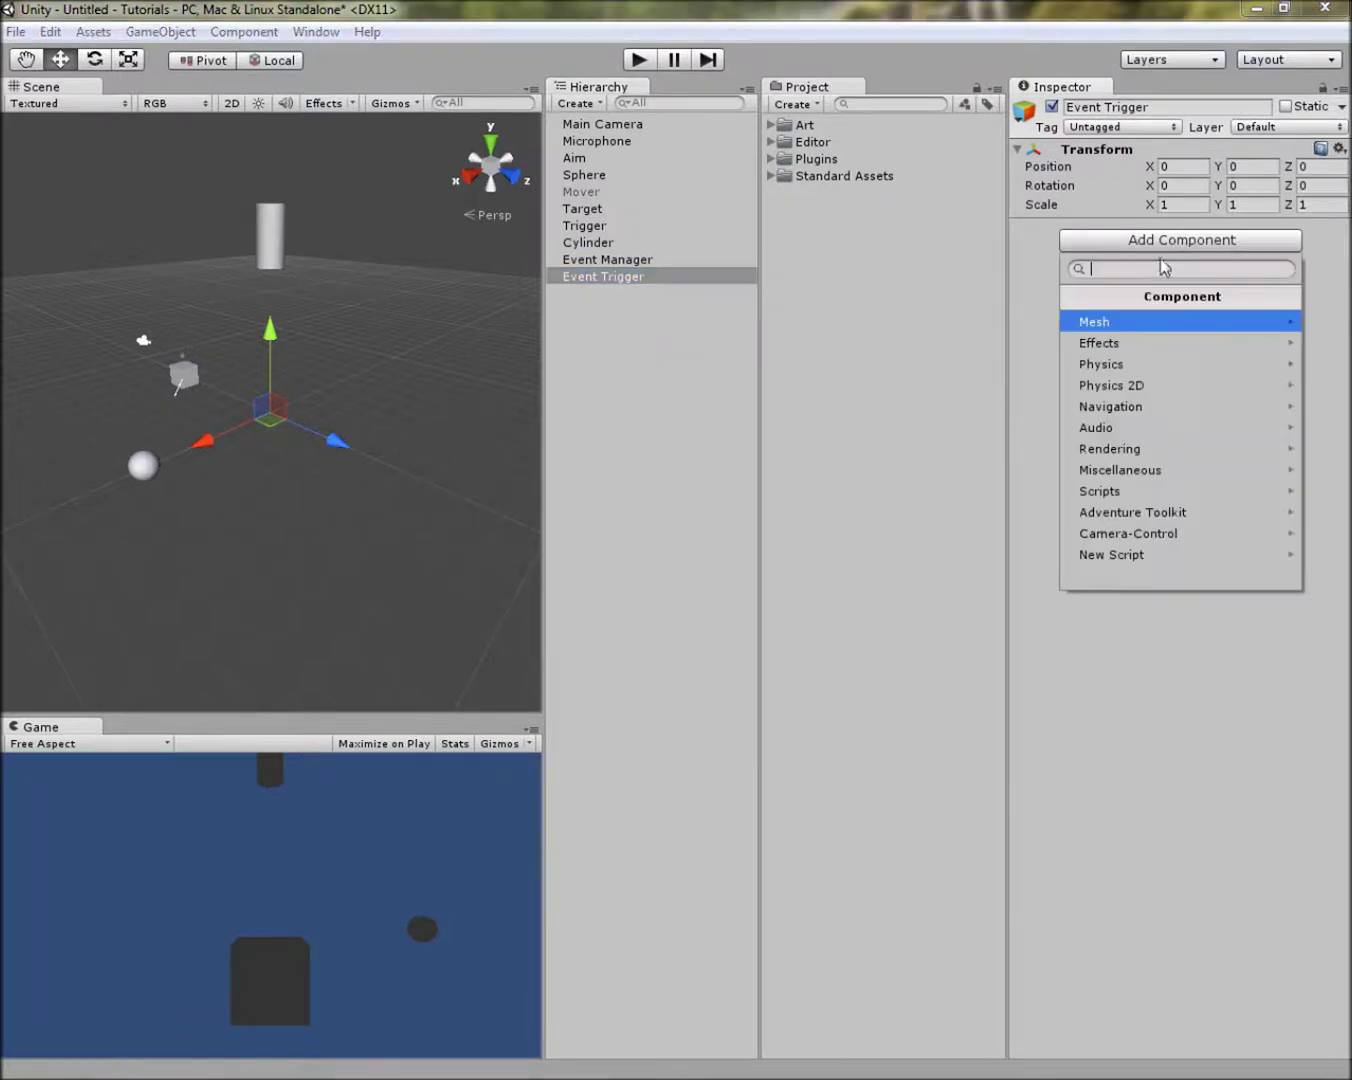
click(1118, 510)
click(1137, 385)
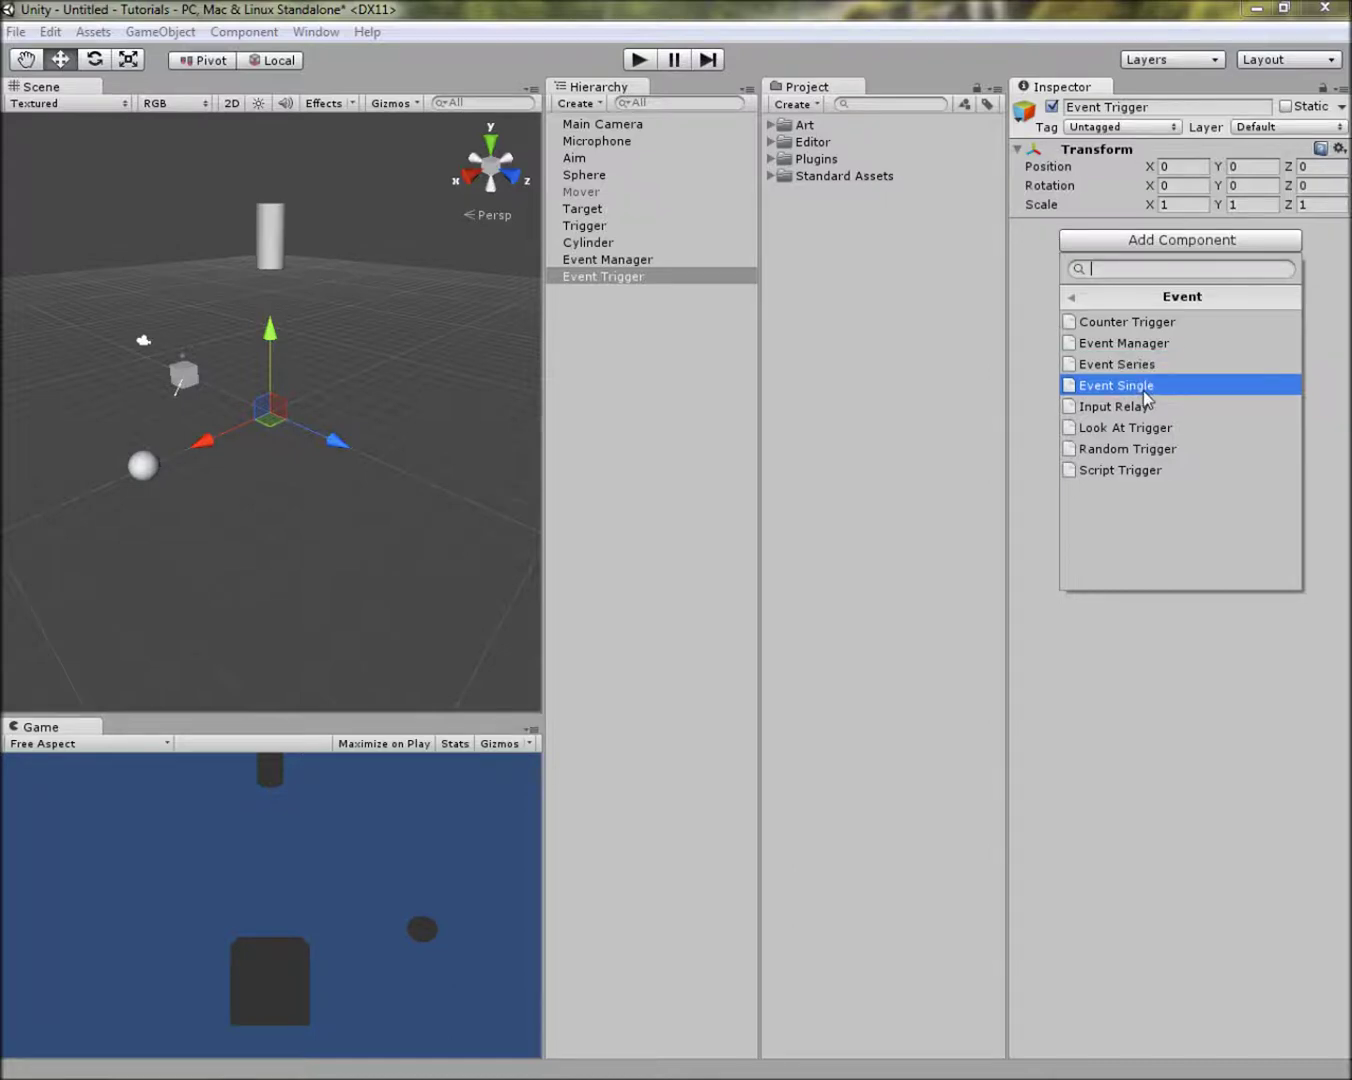
click(1159, 385)
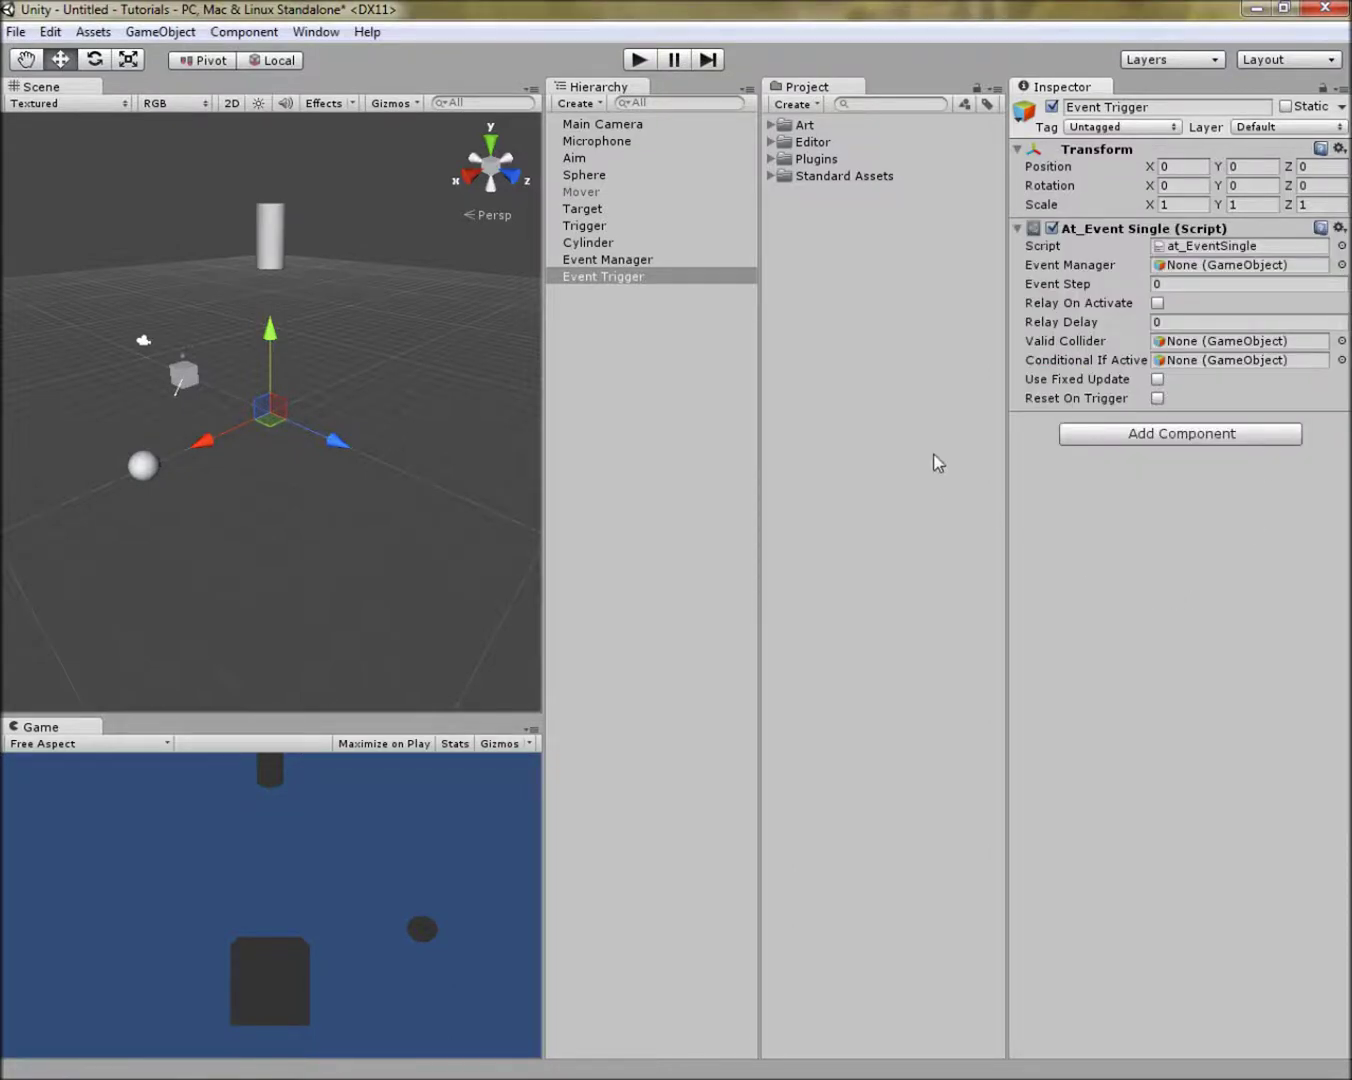
- Assign the Event Manager object as the Event Manager reference of the Event Trigger's Event Single component
mouse_move(1041, 266)
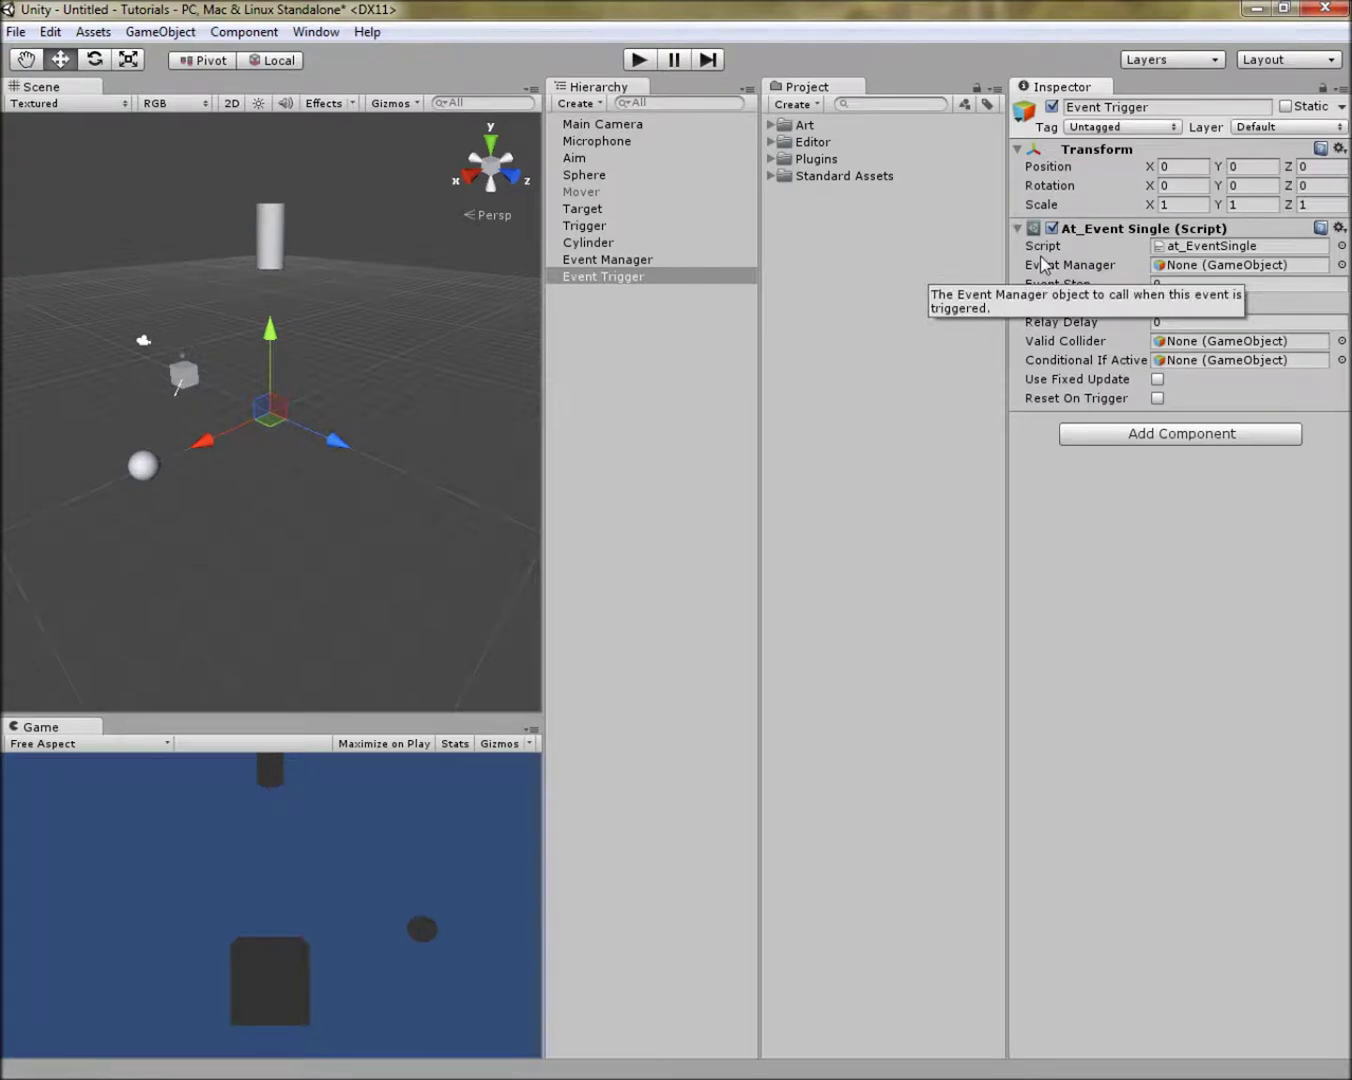
click(615, 261)
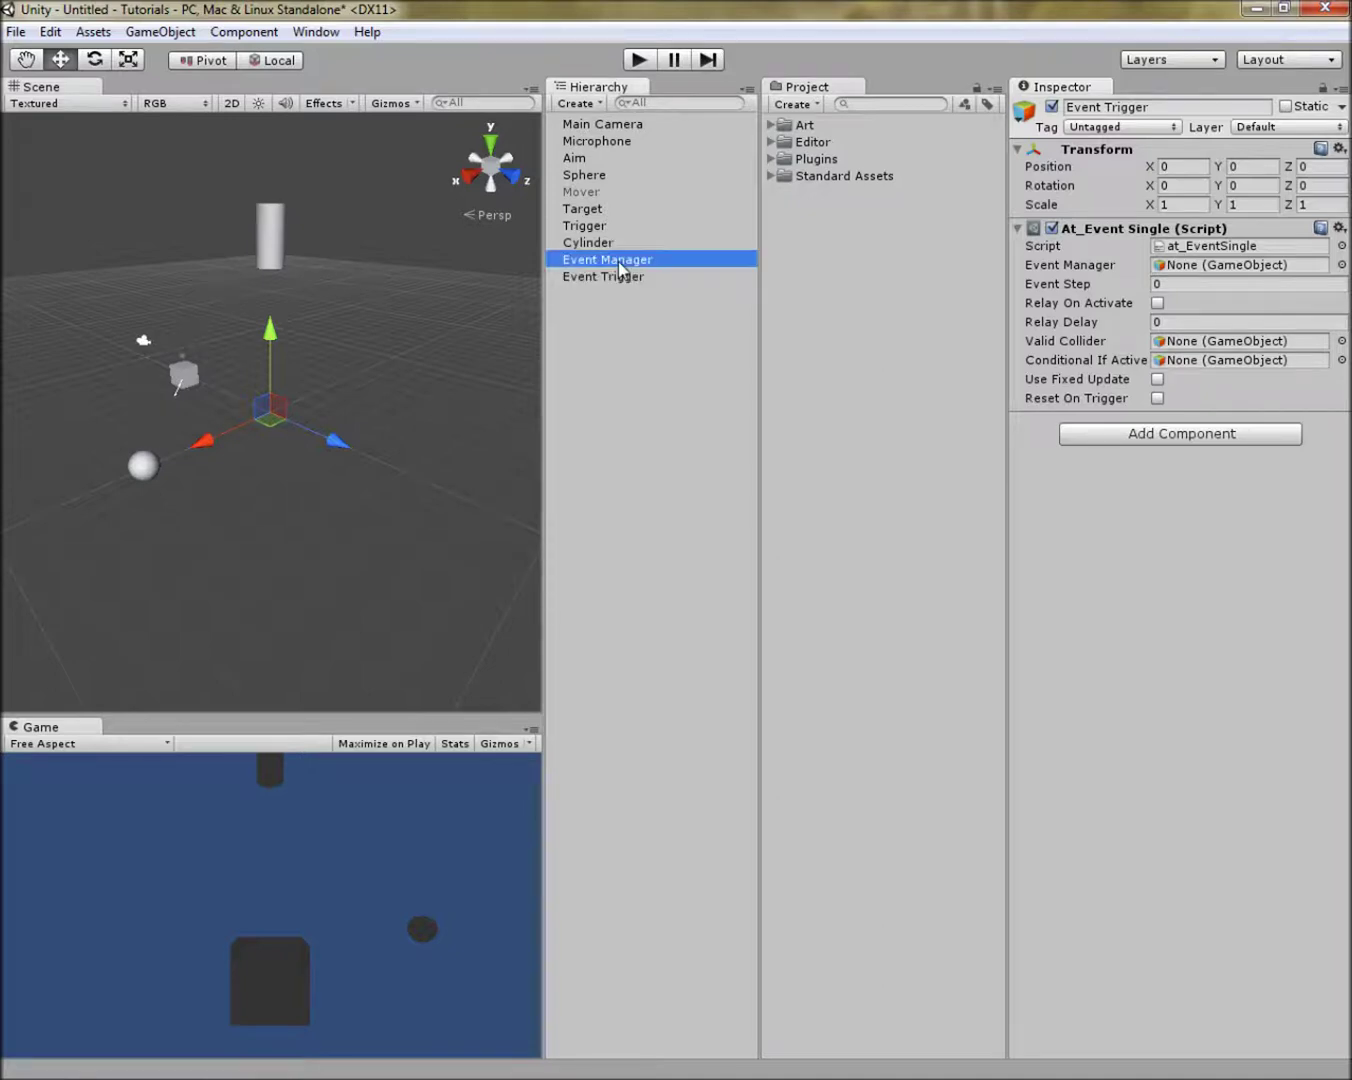
drag(621, 265, 1218, 266)
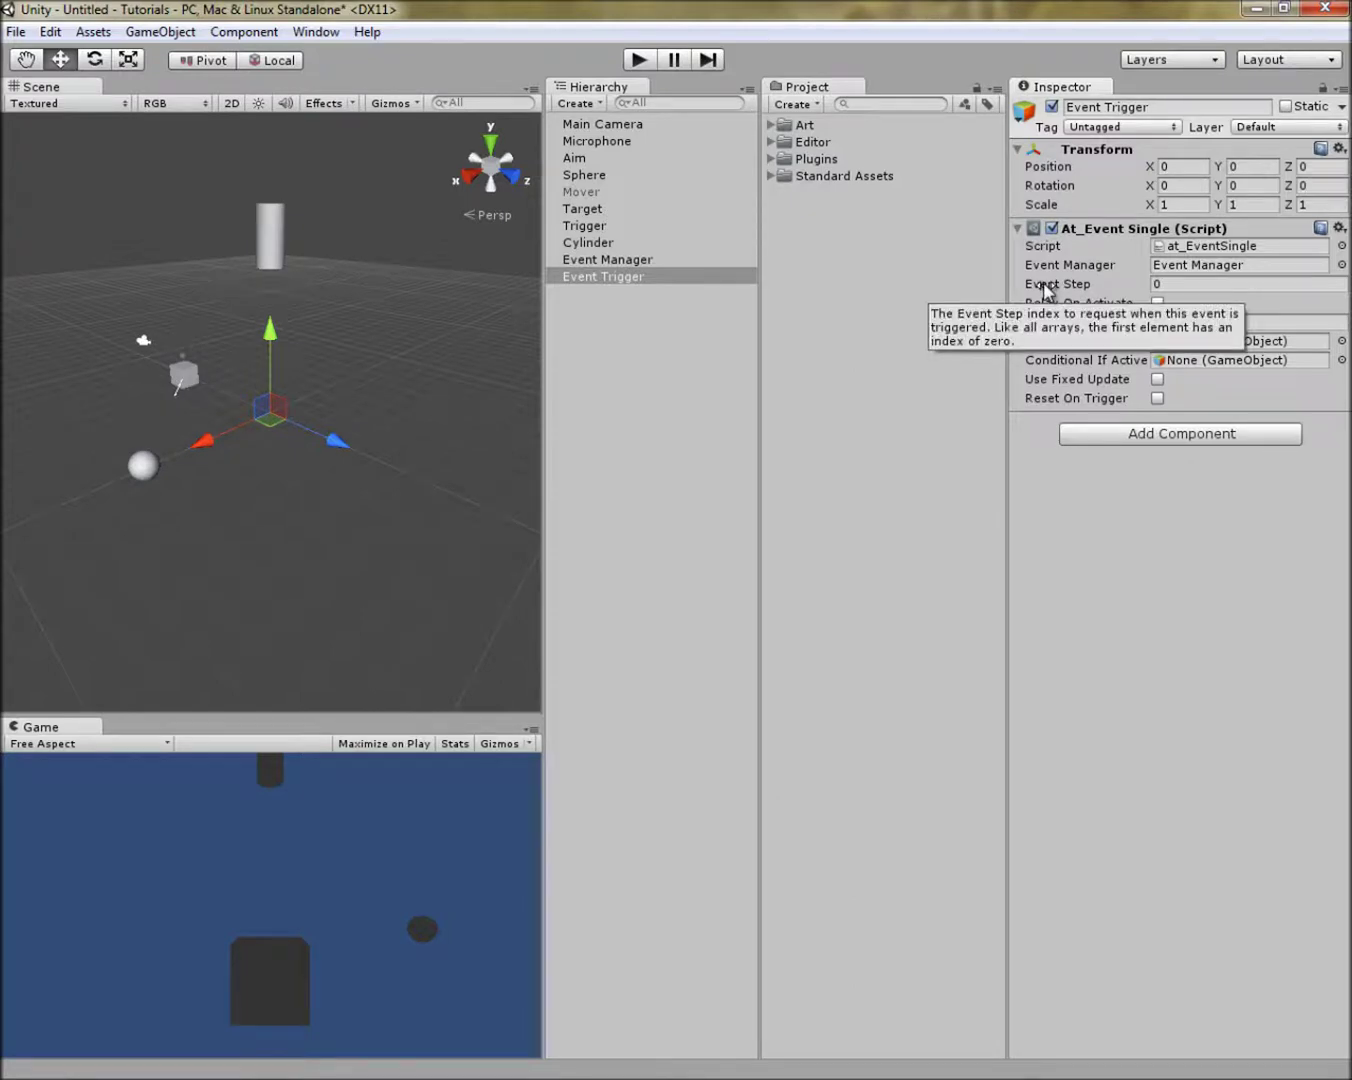
- Try Relay On Activate on the Event Trigger, switch it off again, and compare its settings with the Event Manager and Trigger objects
click(607, 259)
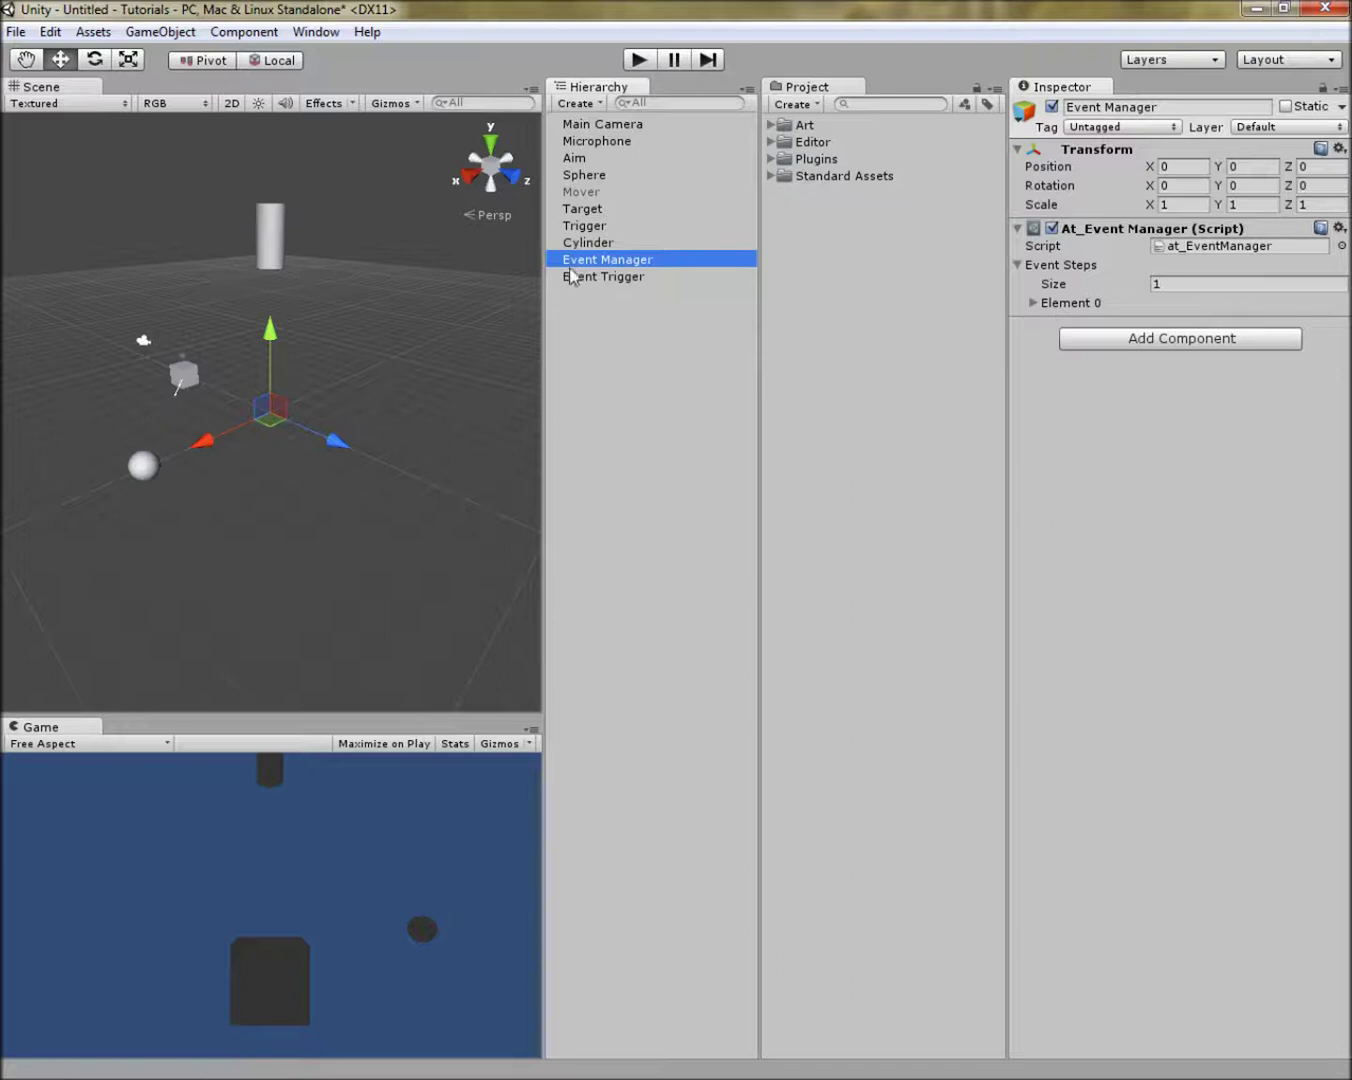
click(591, 277)
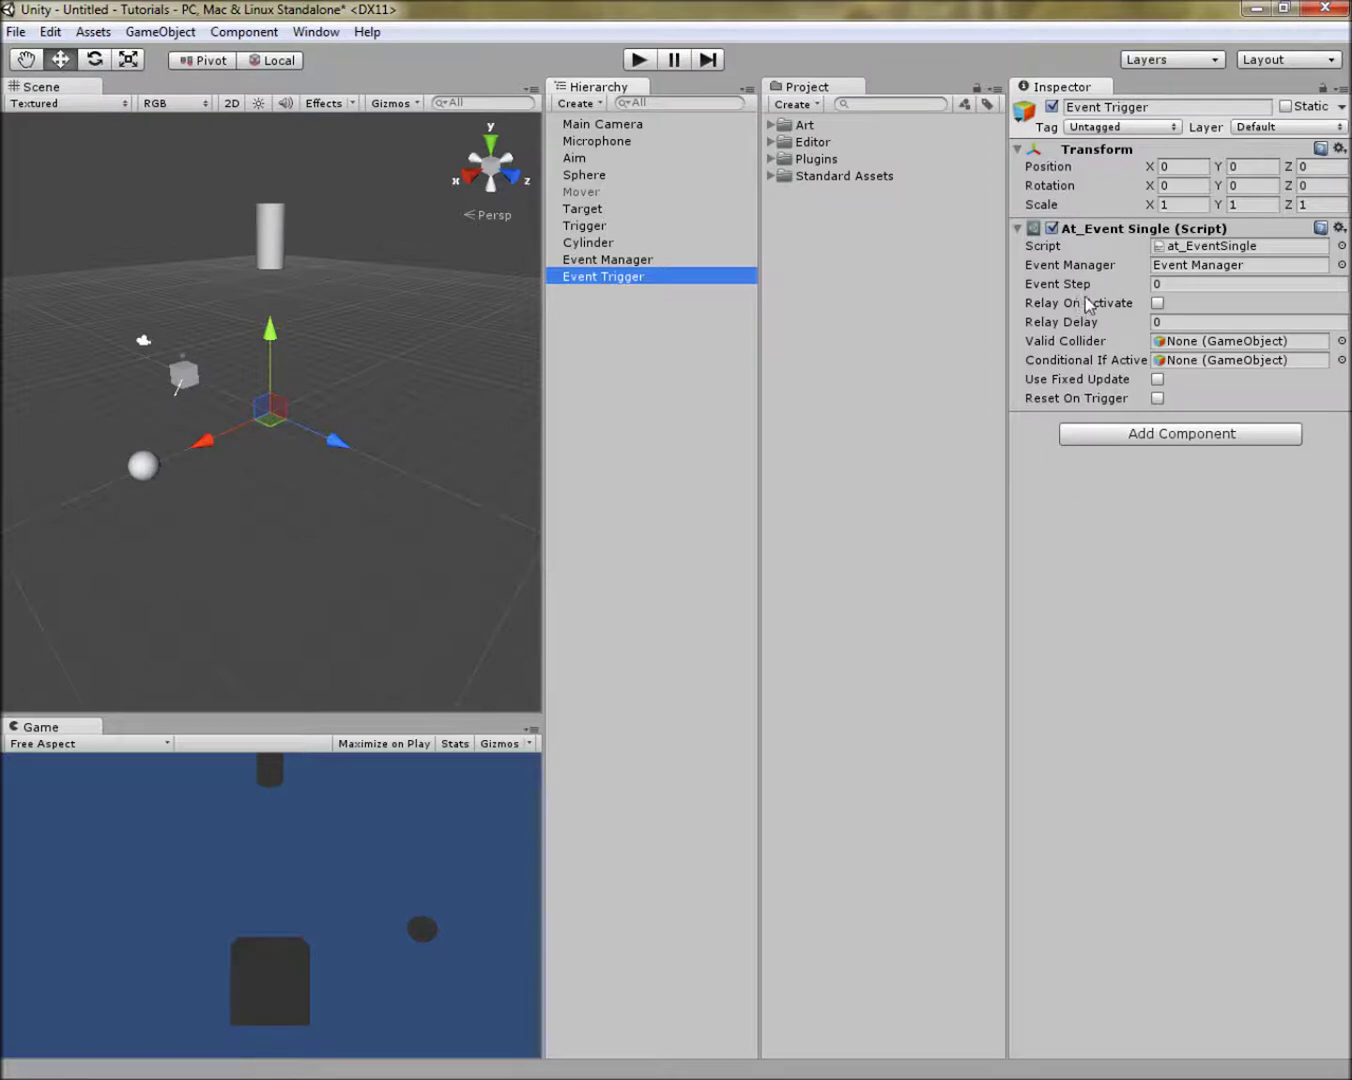
mouse_move(1169, 308)
click(1158, 303)
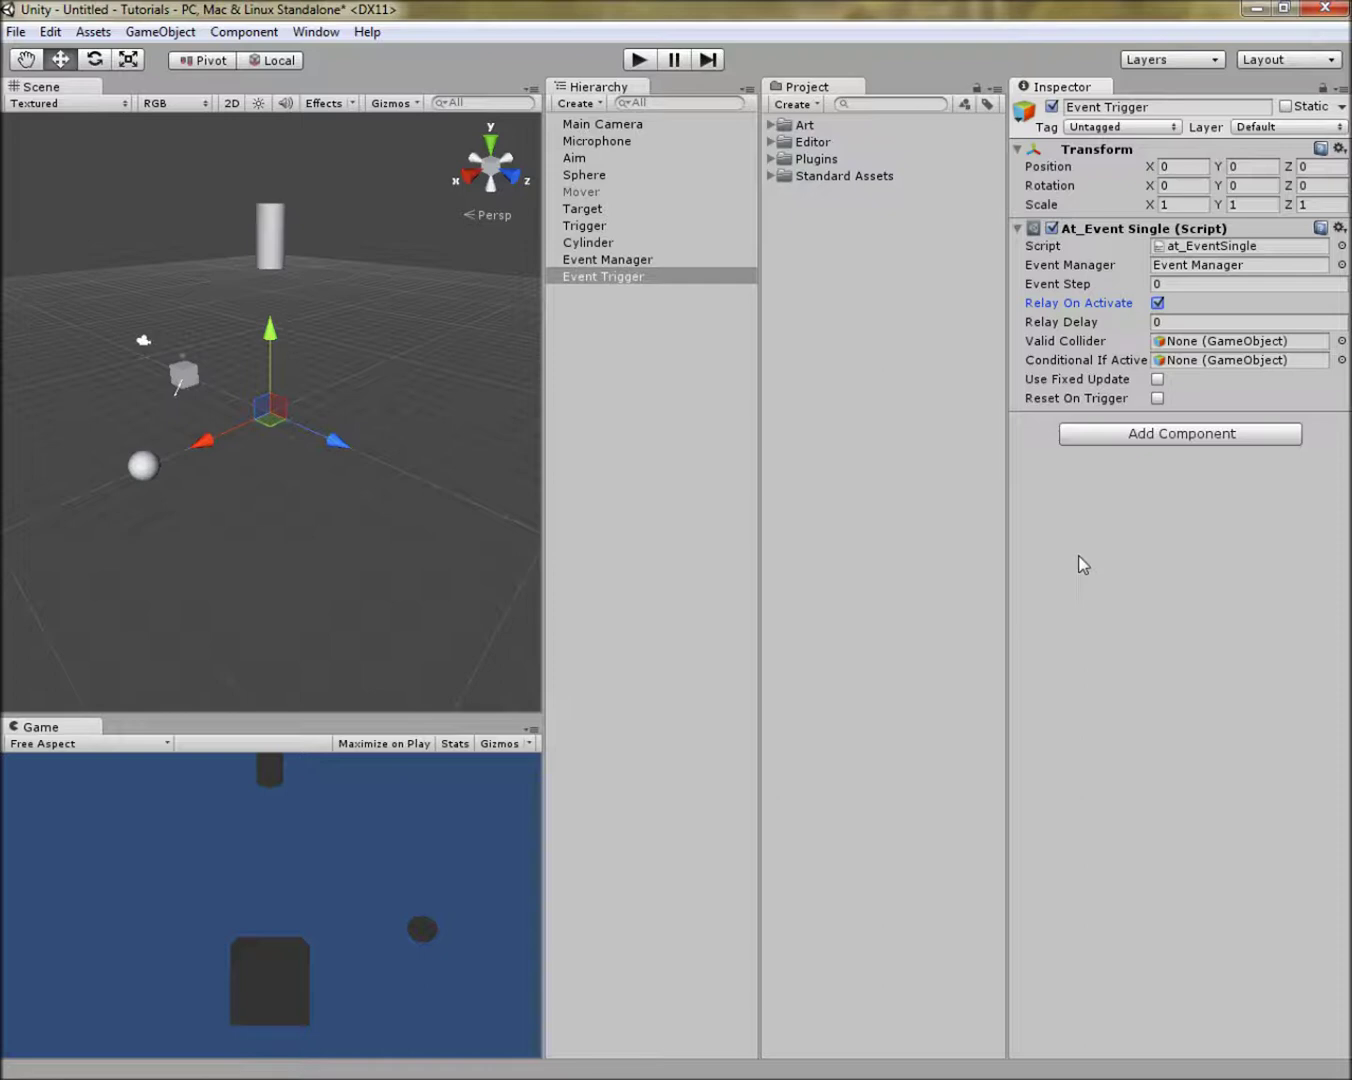
click(1156, 304)
click(625, 227)
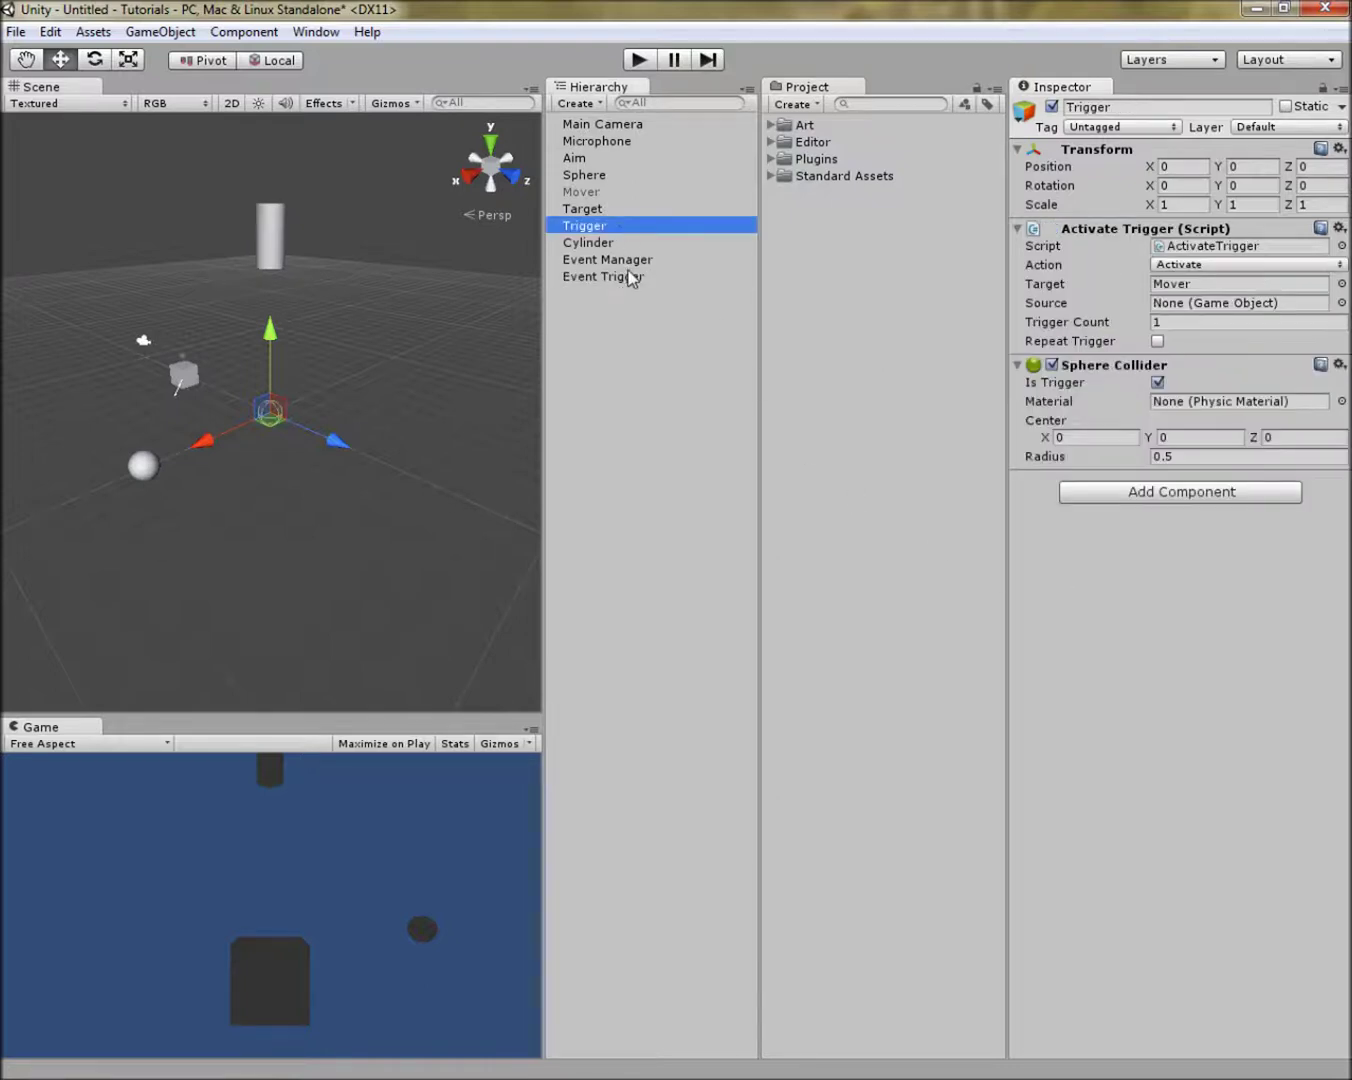
click(634, 277)
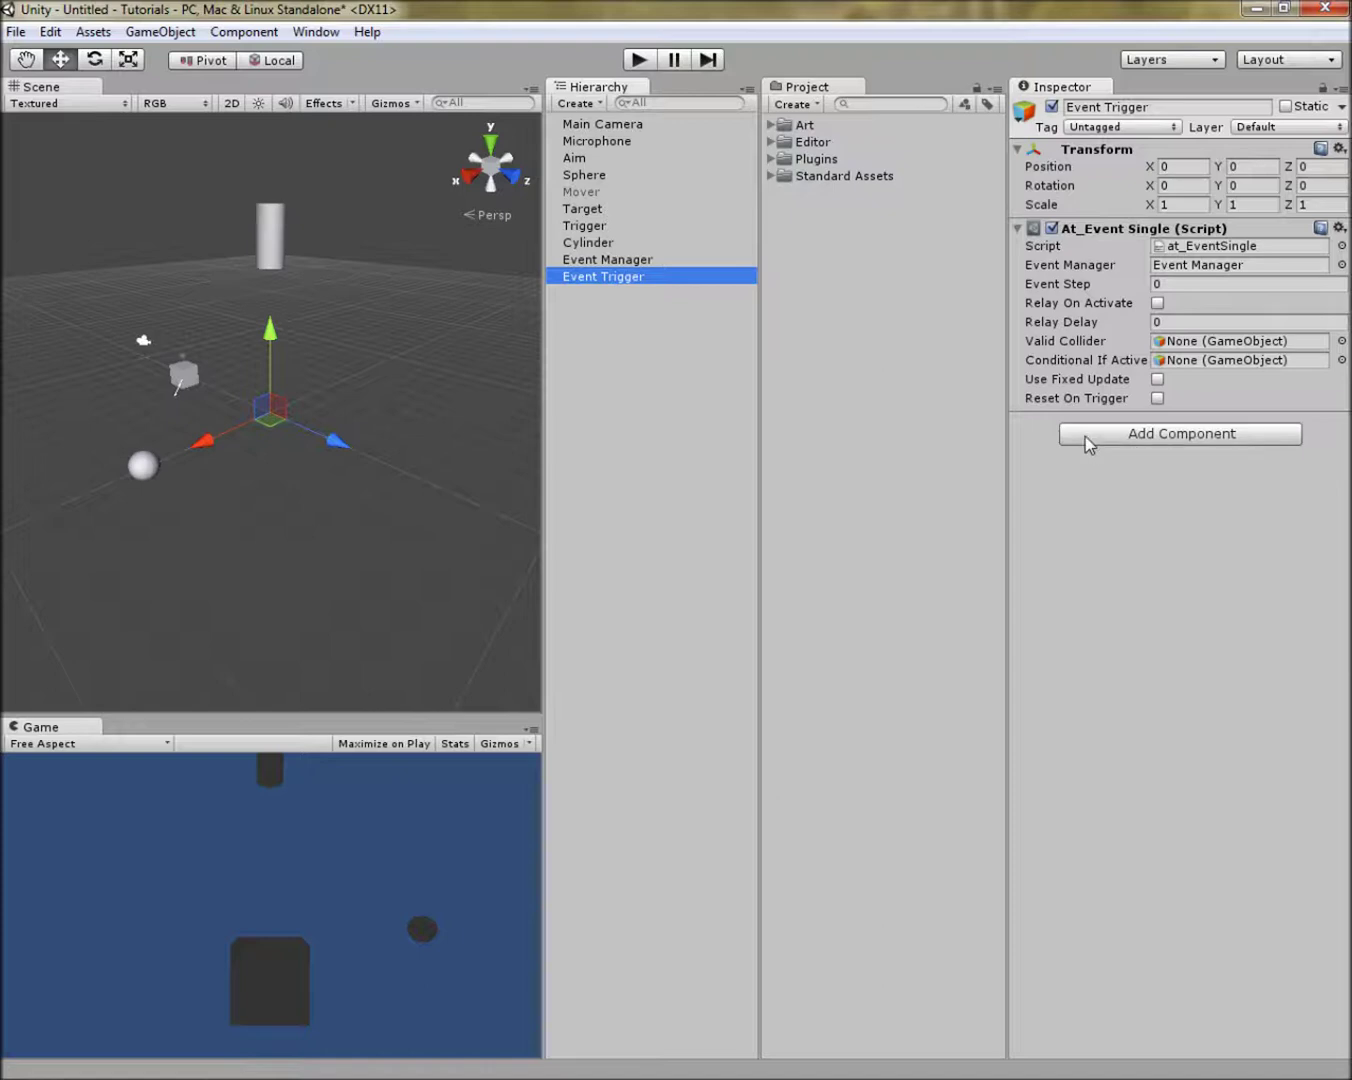
- Enable Relay On Activate on the Event Trigger's Event Single component and set its Relay Delay to 3
click(1156, 304)
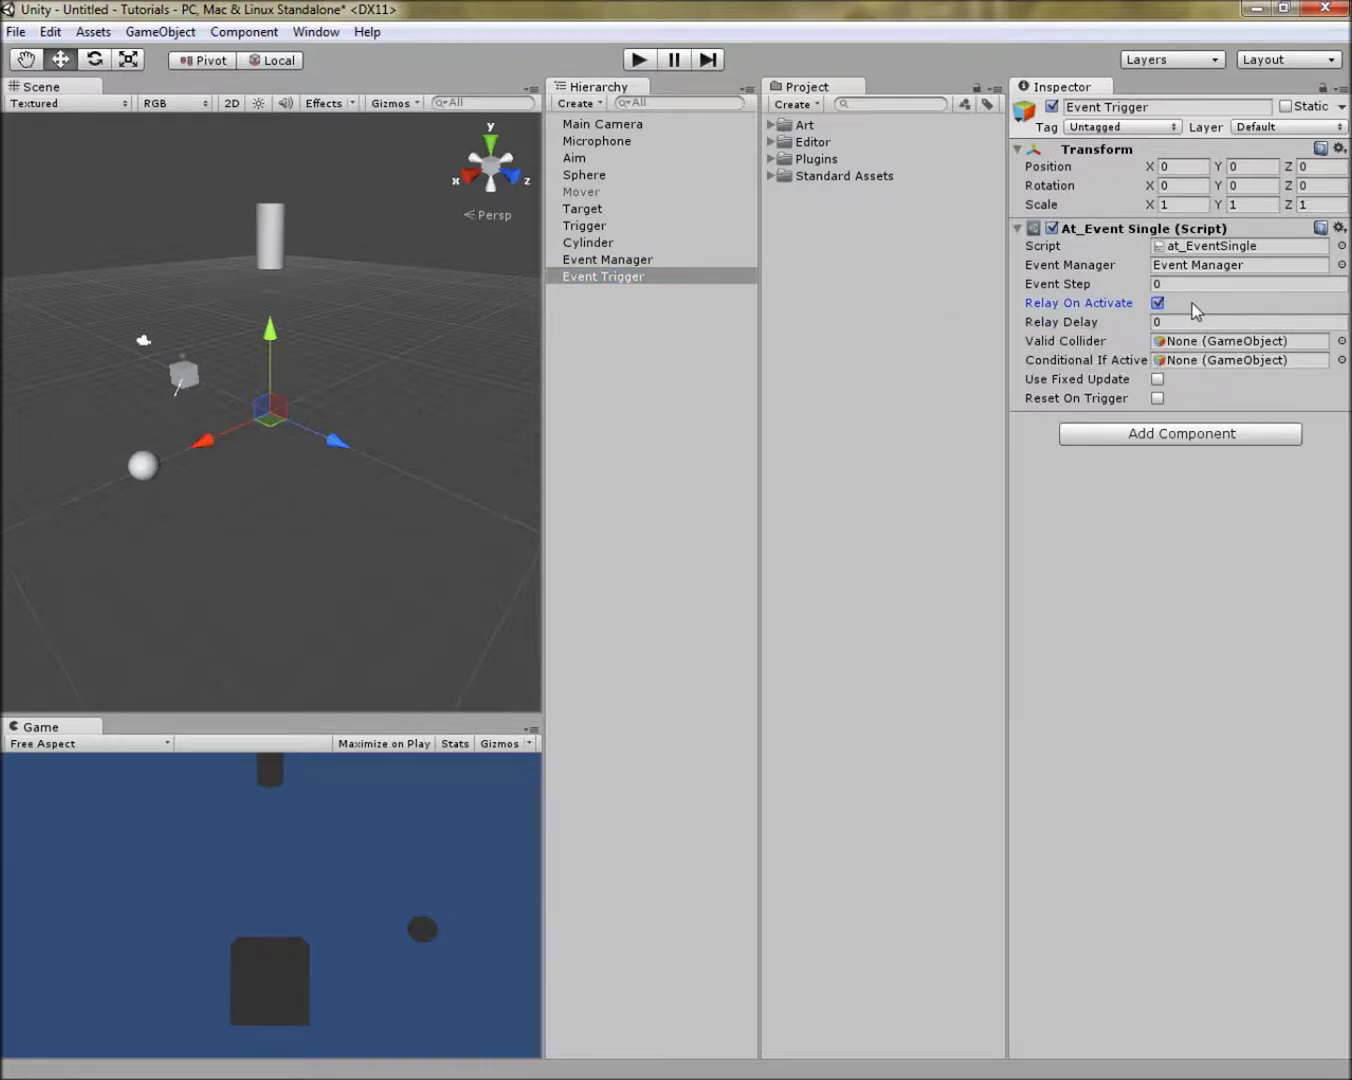
click(1193, 321)
text(3)
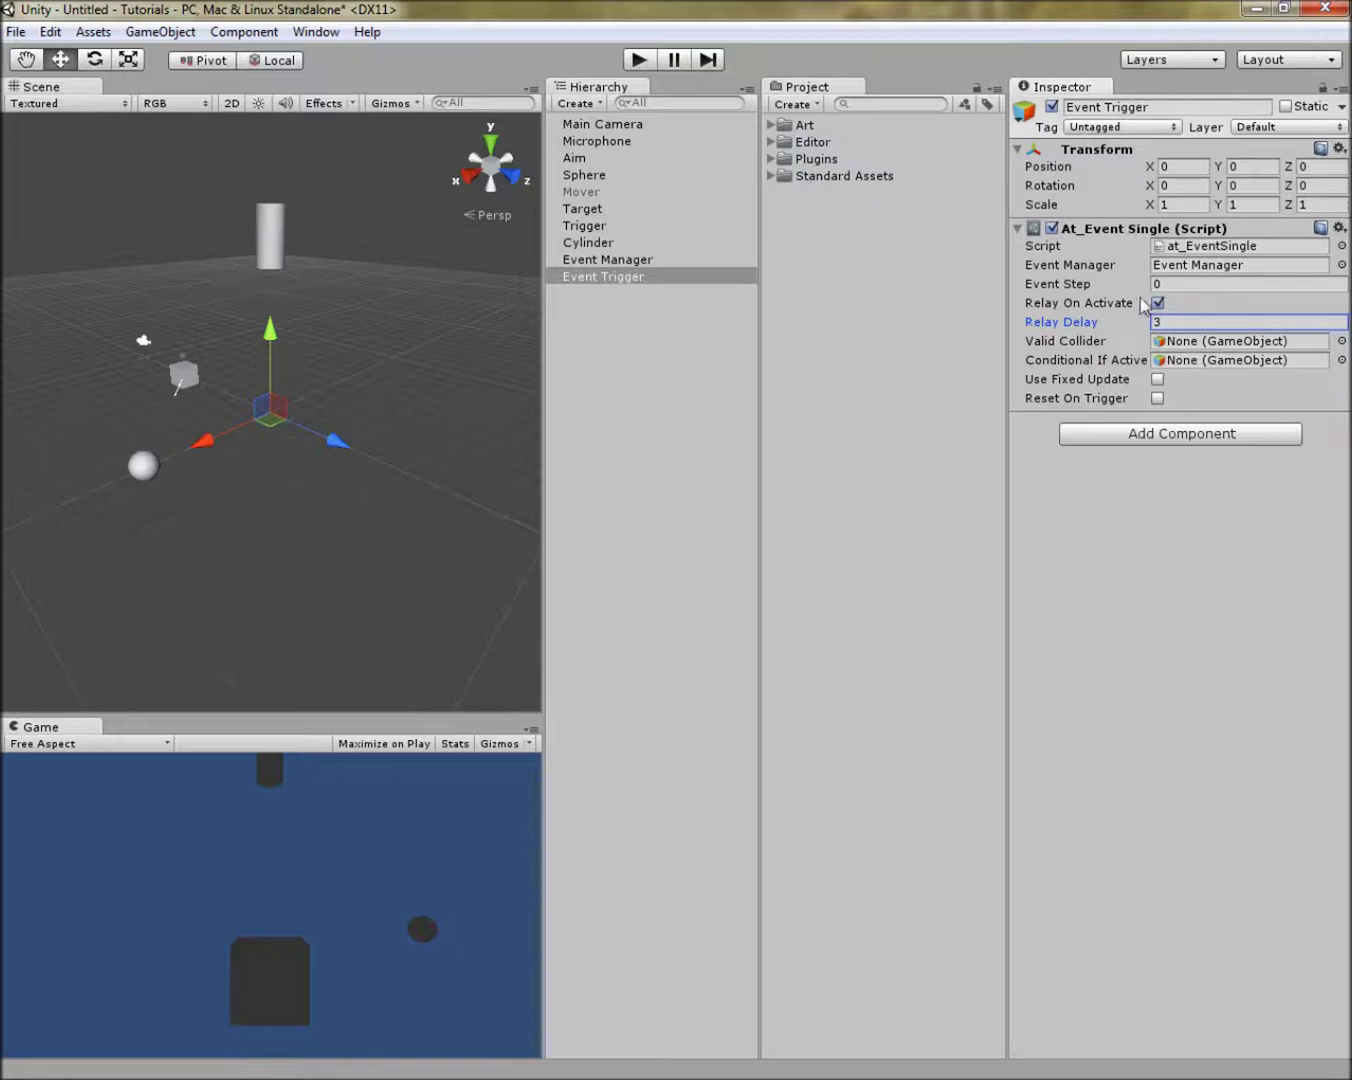
- Expand Element 0 of the Event Manager's Event Steps to show its activate and deactivate object lists
click(1192, 264)
click(620, 262)
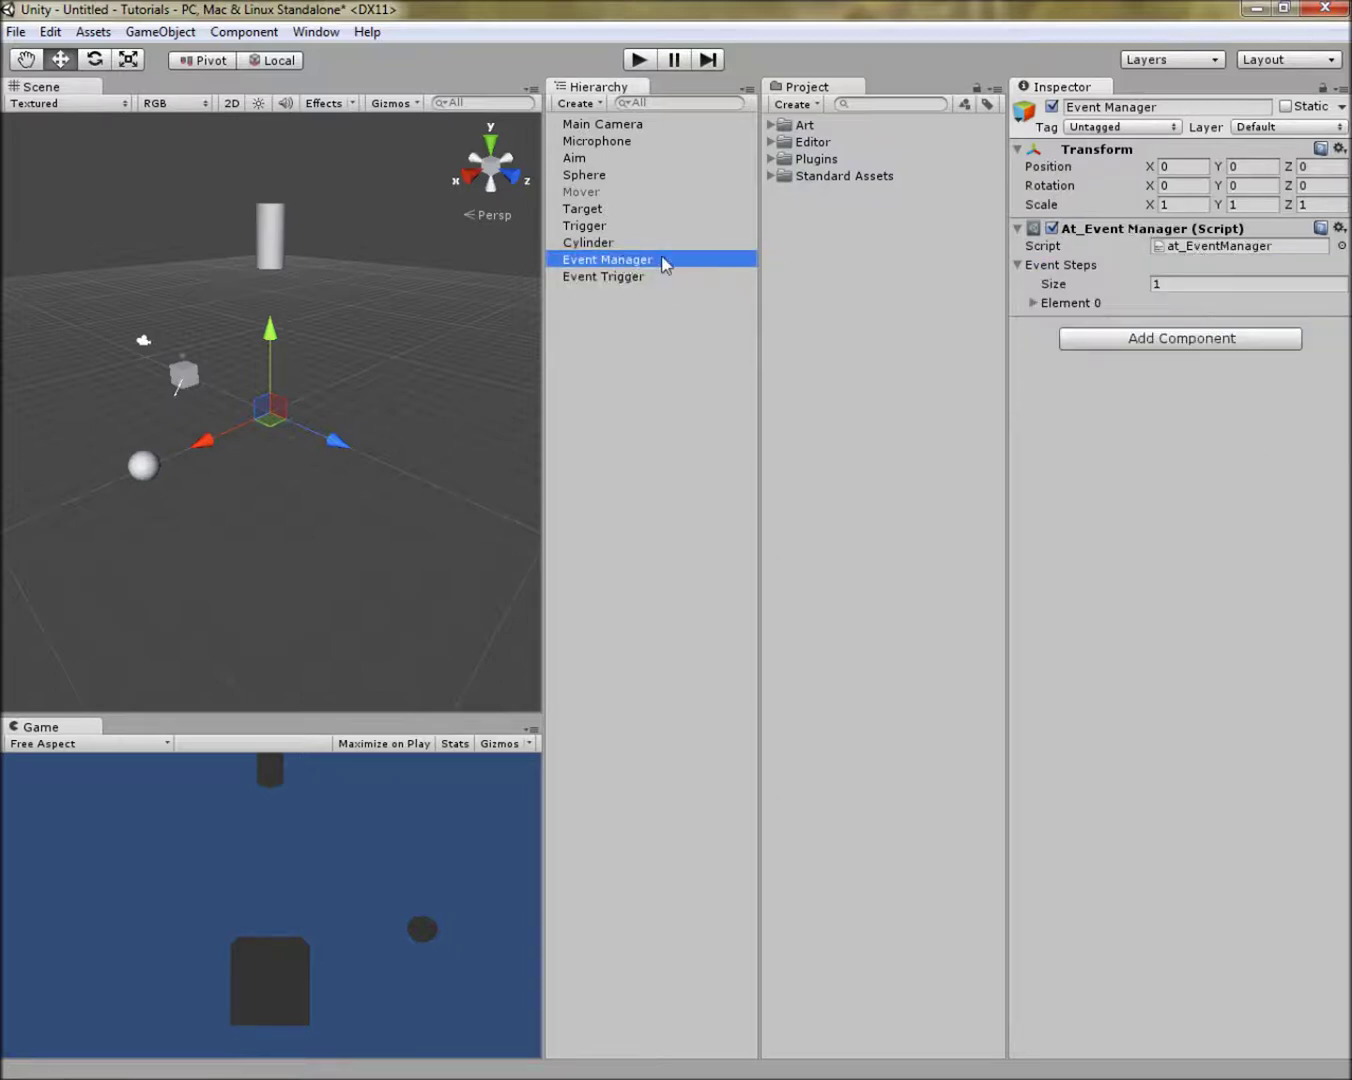
click(1032, 303)
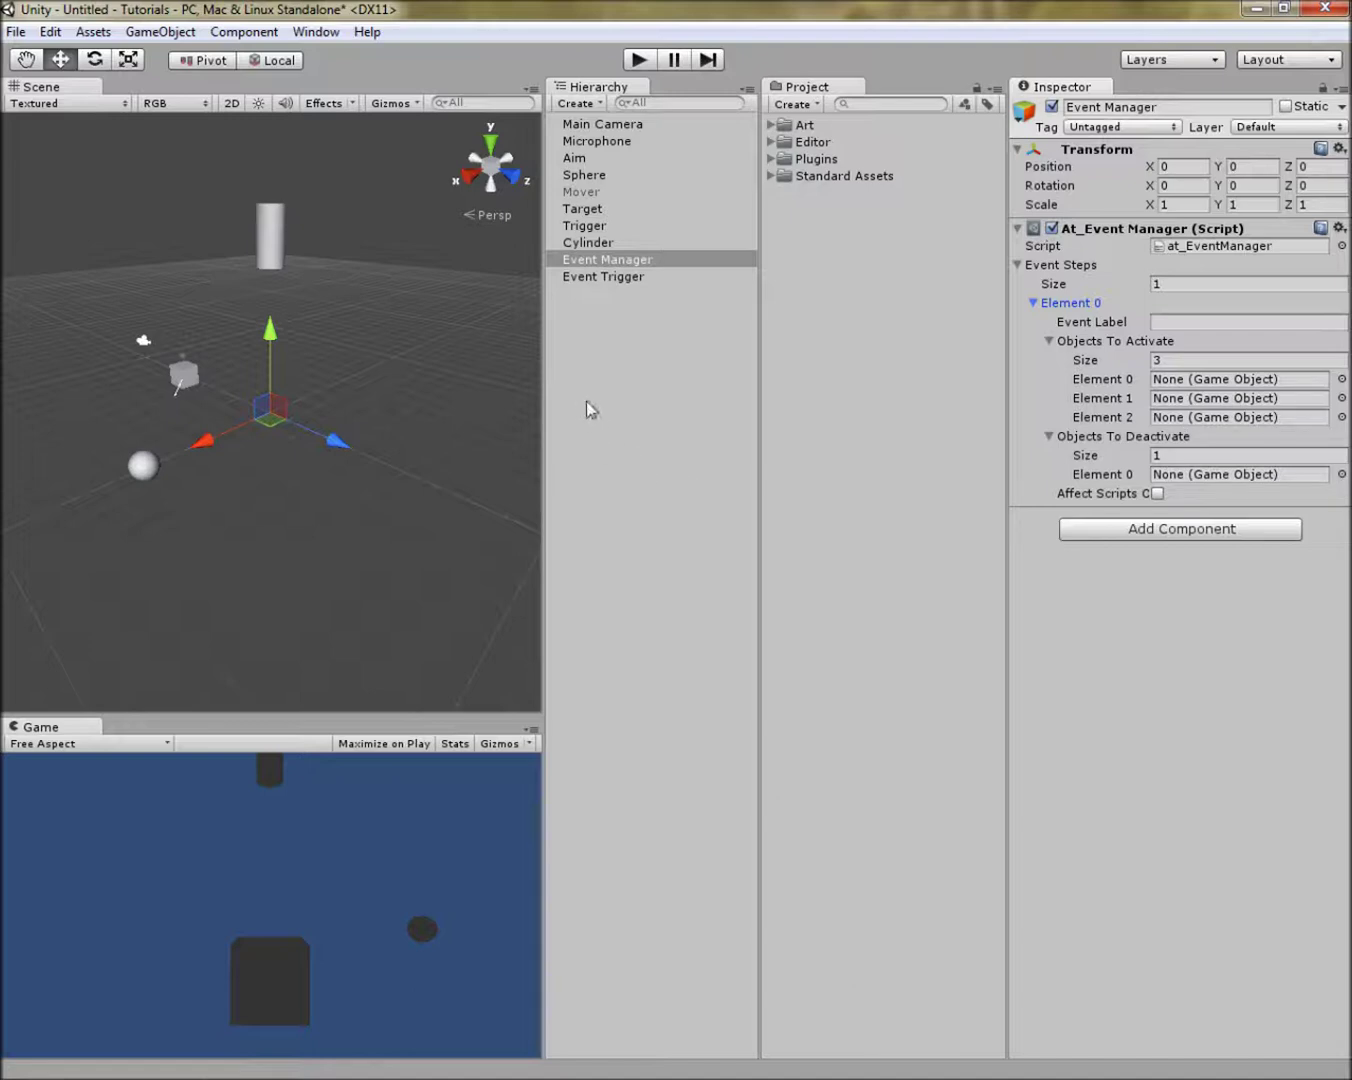
- Create two new empty game objects at the root of the scene
click(657, 381)
click(168, 36)
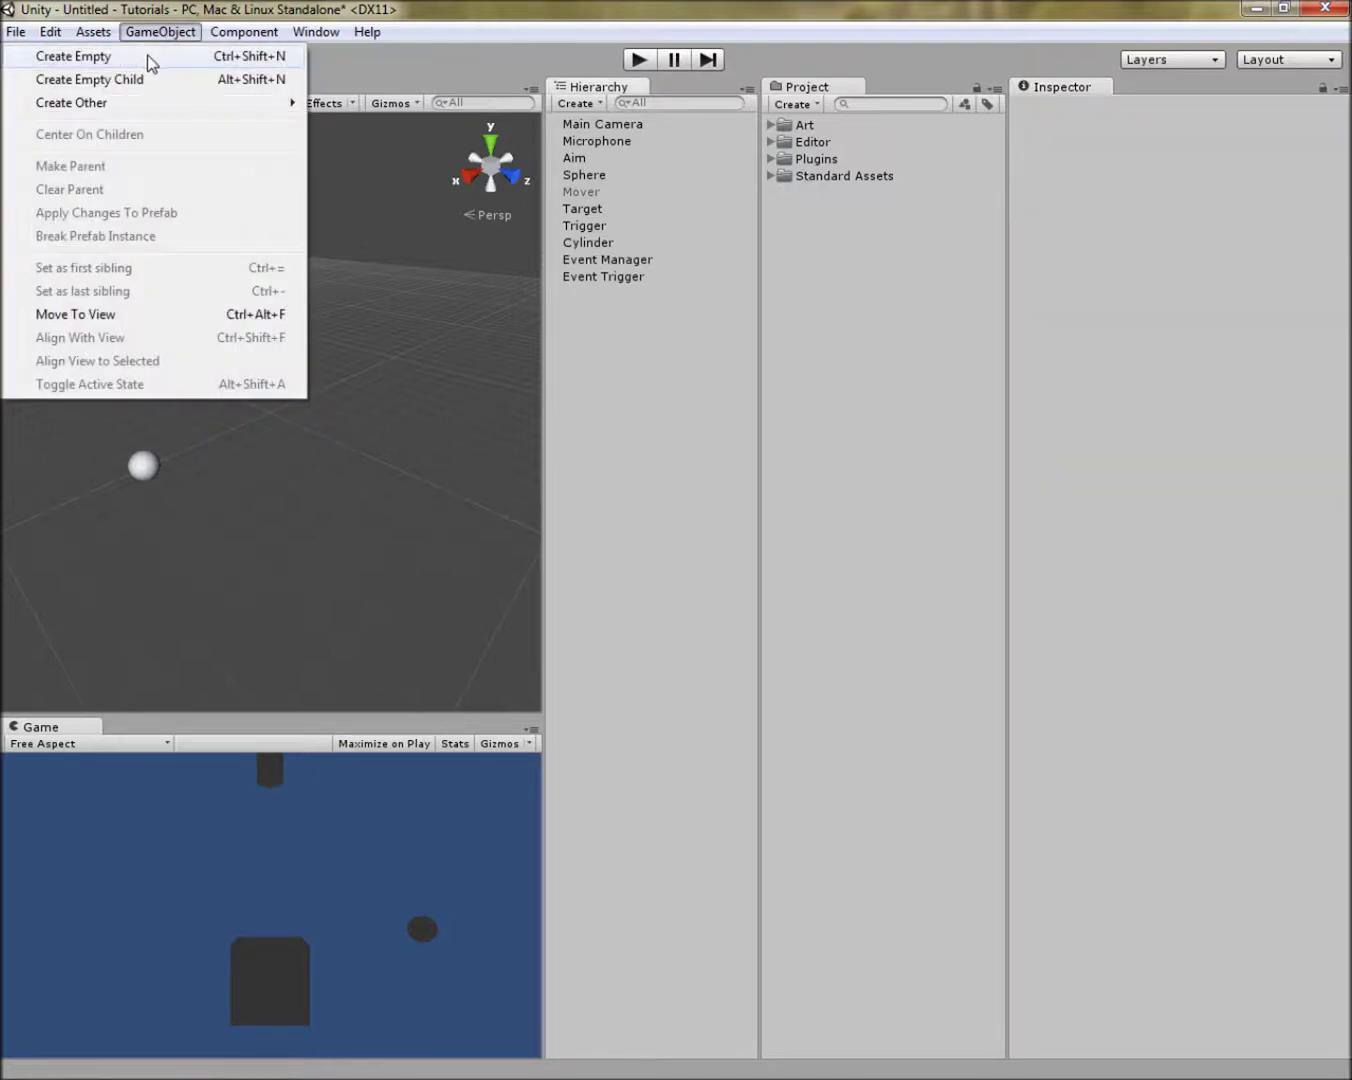
click(147, 55)
click(158, 32)
click(143, 54)
click(163, 31)
click(599, 408)
- Rename the two new empty game objects "particle" and "light"
click(601, 294)
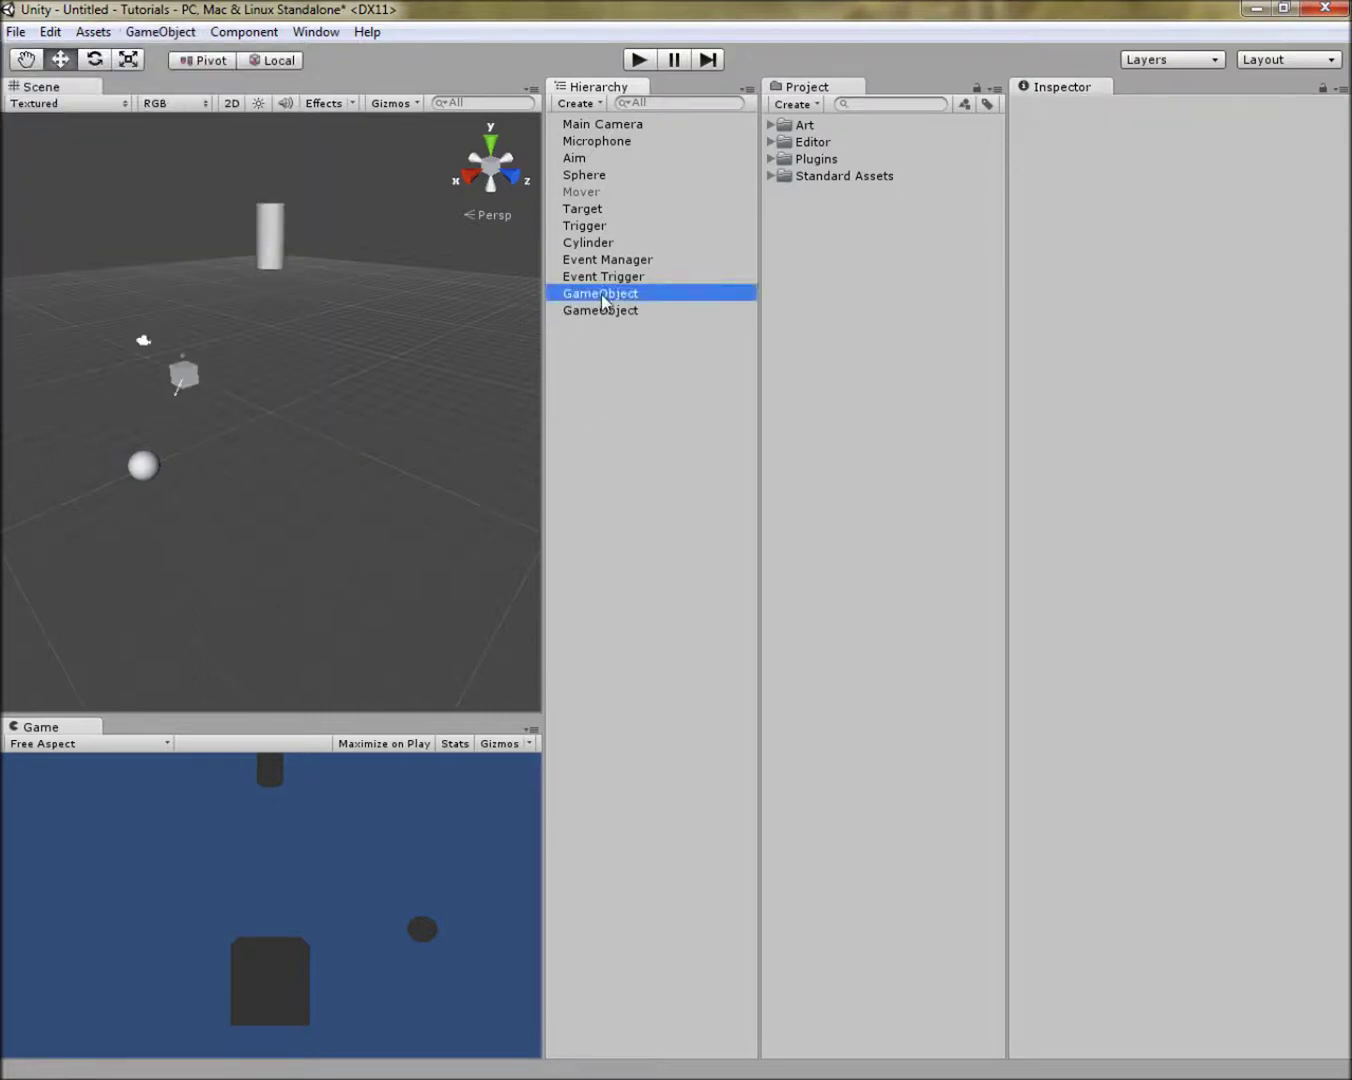
key(F2)
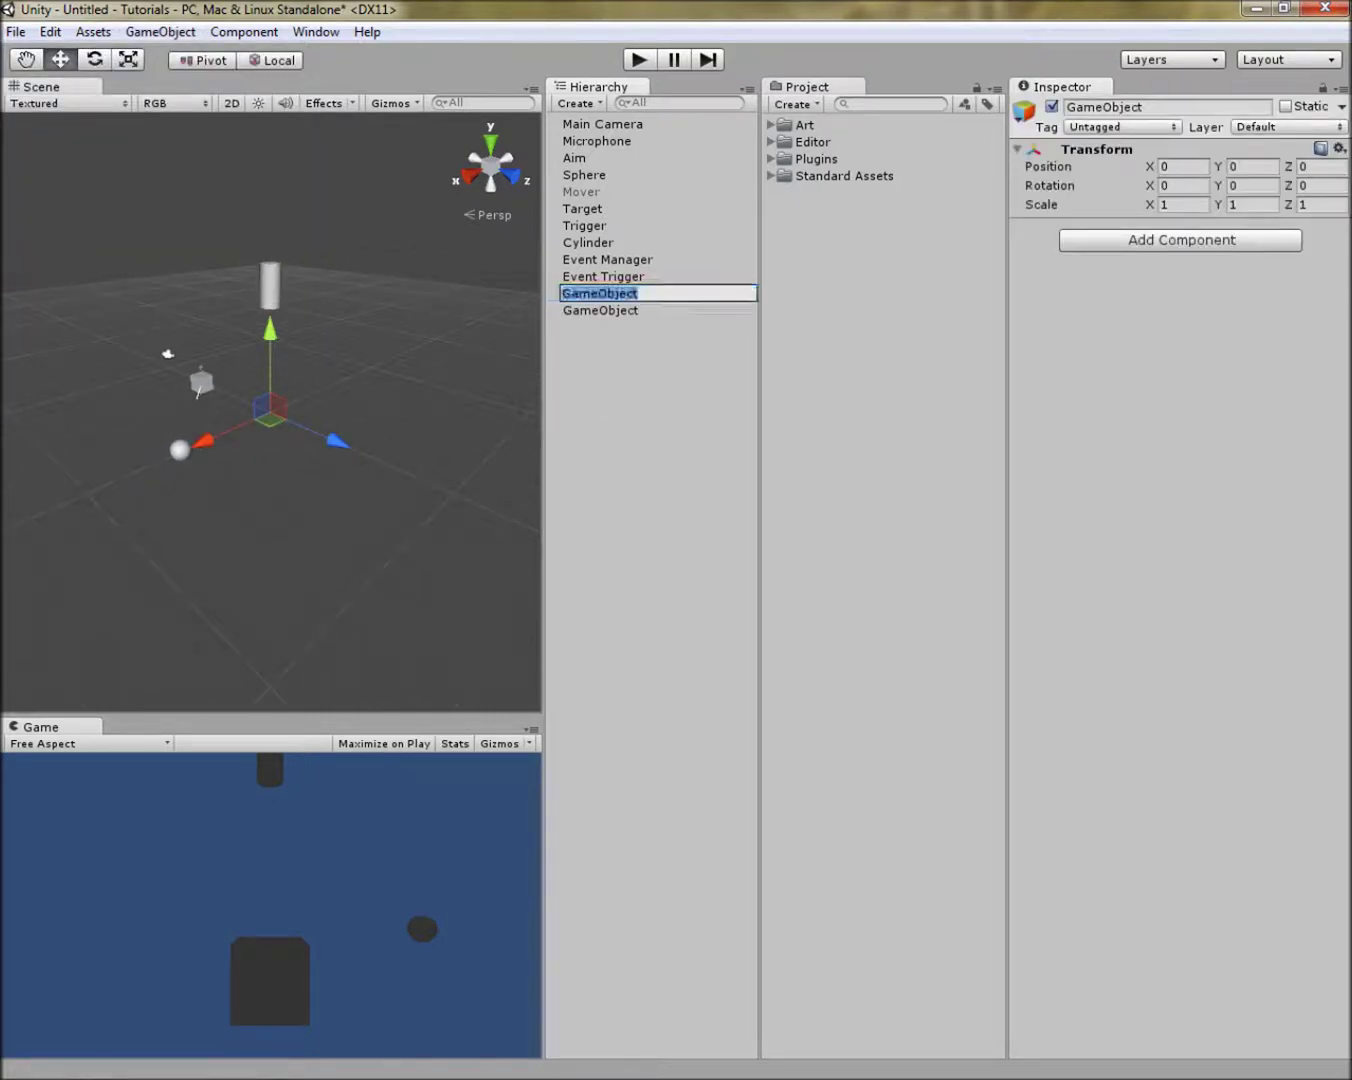
text(particle)
key(Return)
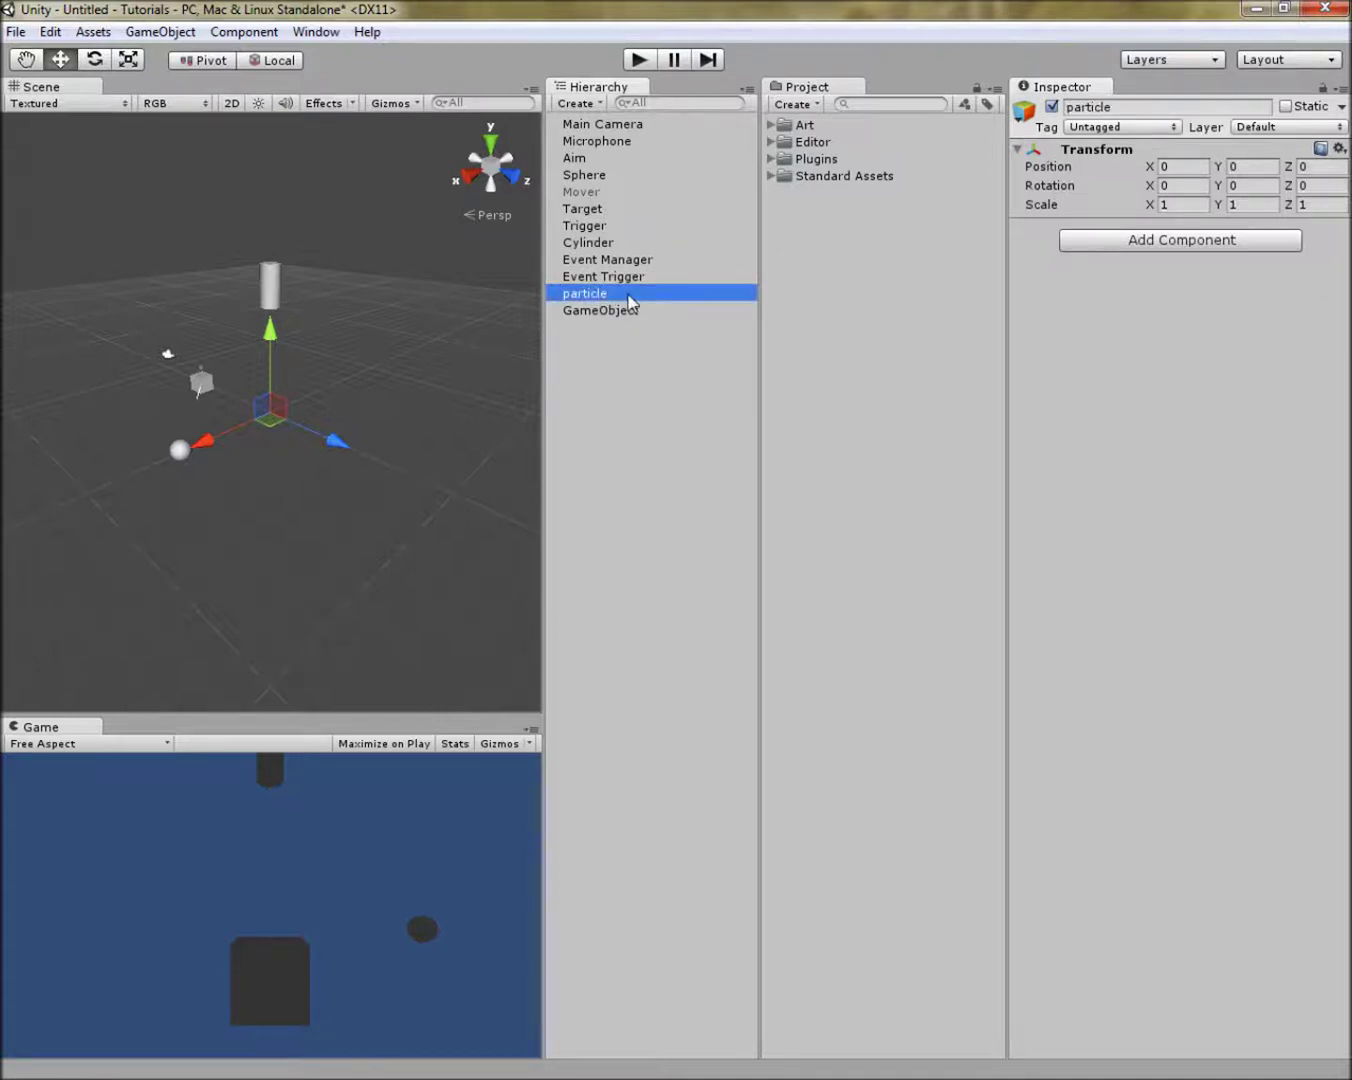
click(627, 310)
key(F2)
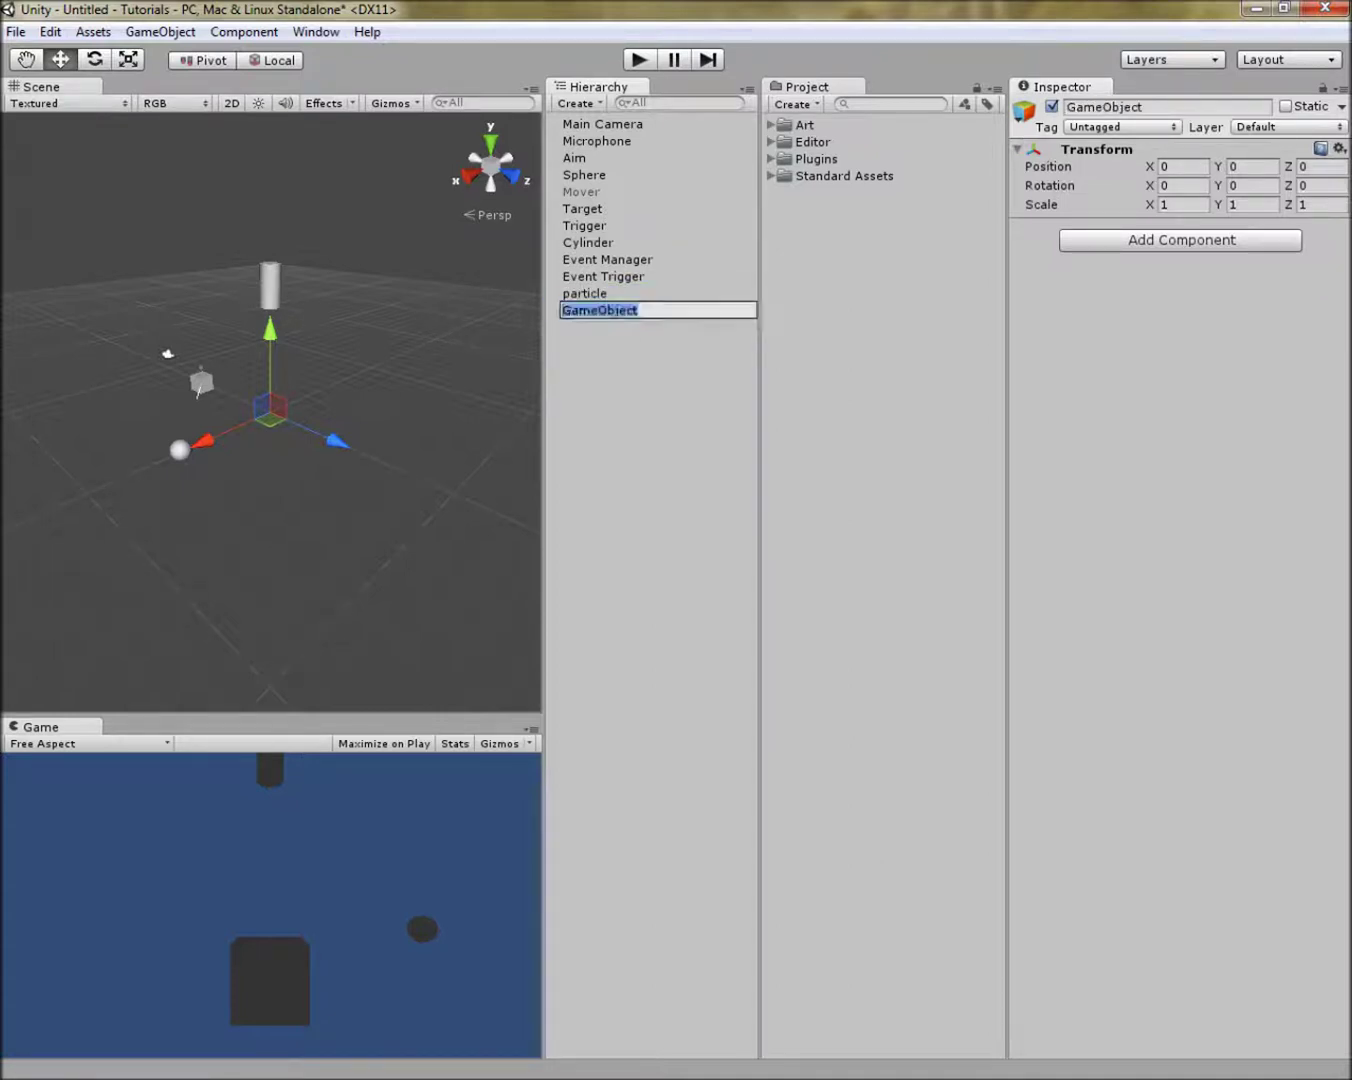
text(light)
key(Return)
- Add a Light component with intensity 3.69 to the light object and move the object to about X -2.66, Y 2.76
click(1234, 243)
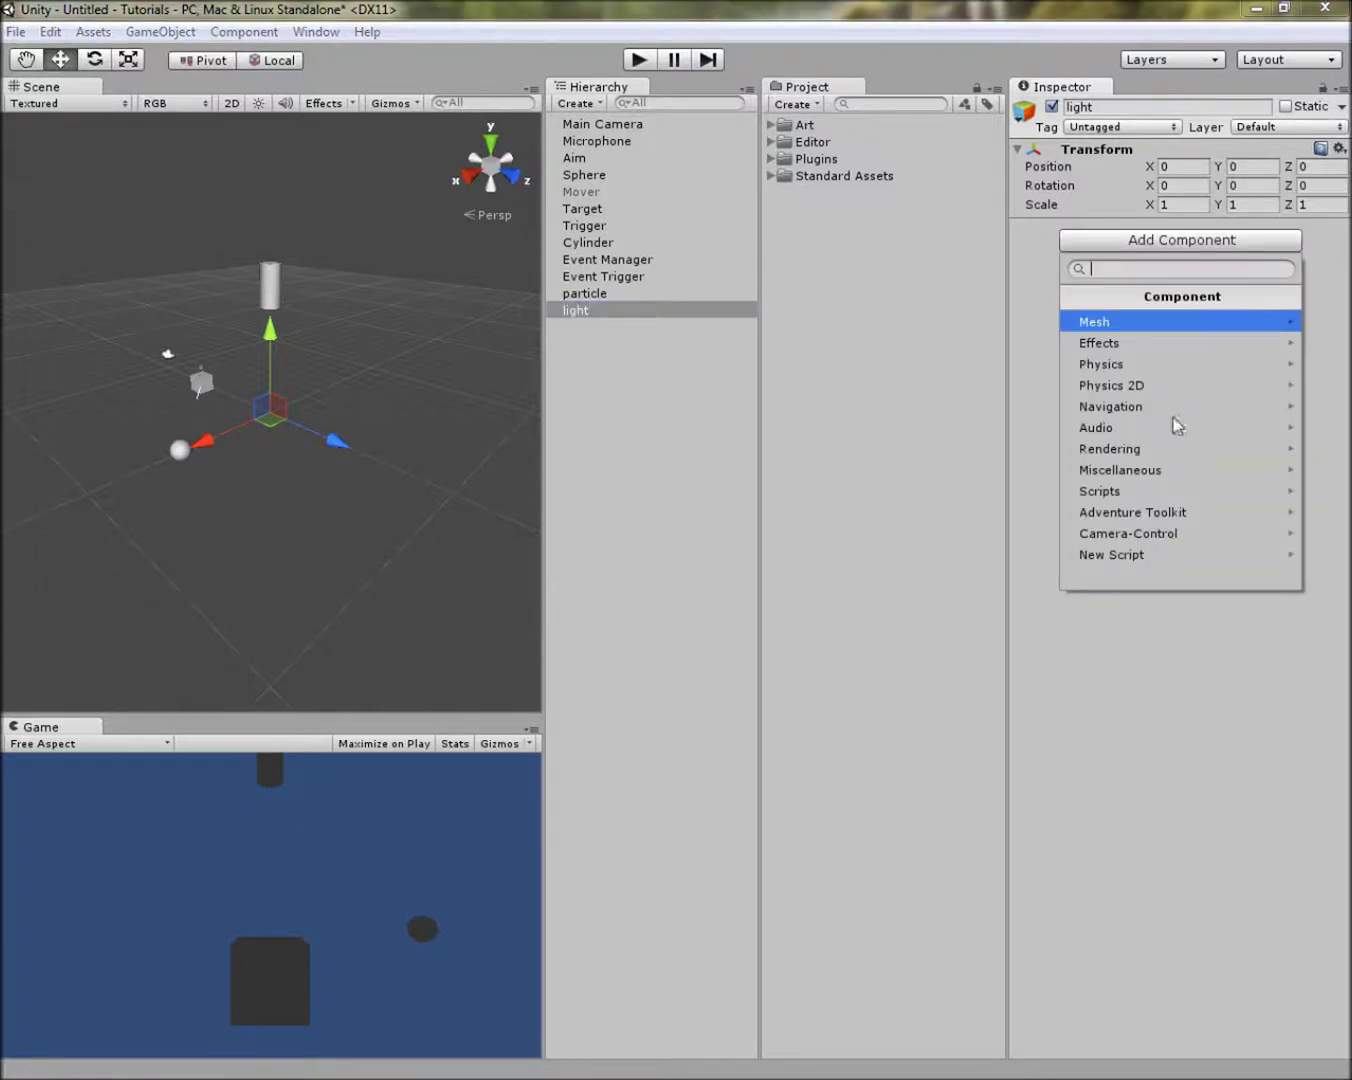
click(1167, 449)
click(1150, 404)
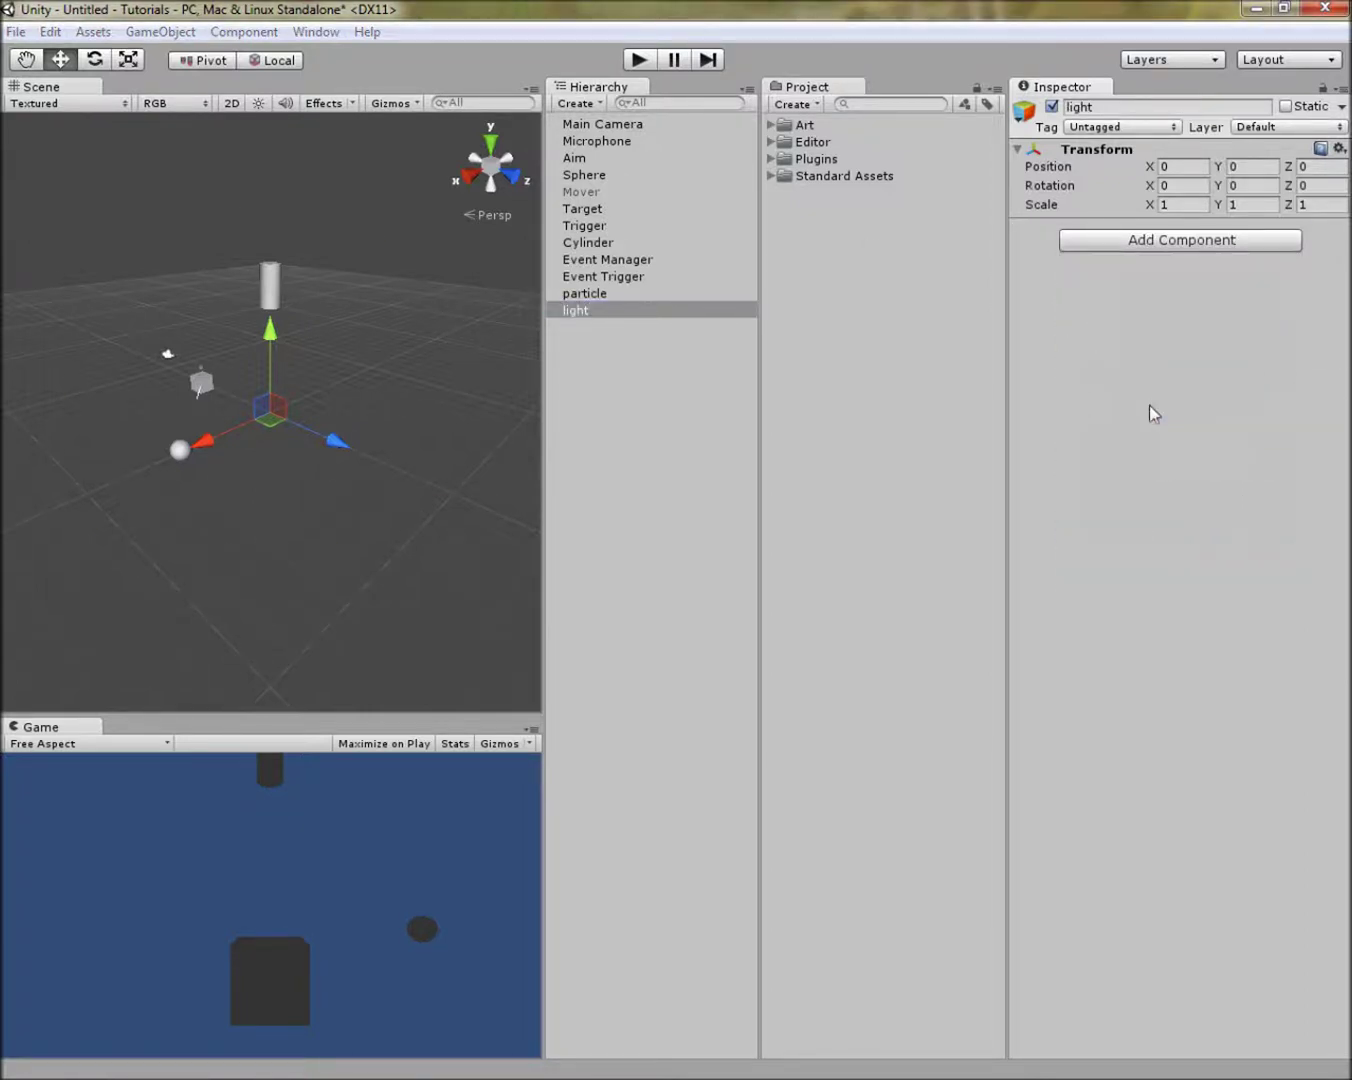
drag(271, 336, 303, 362)
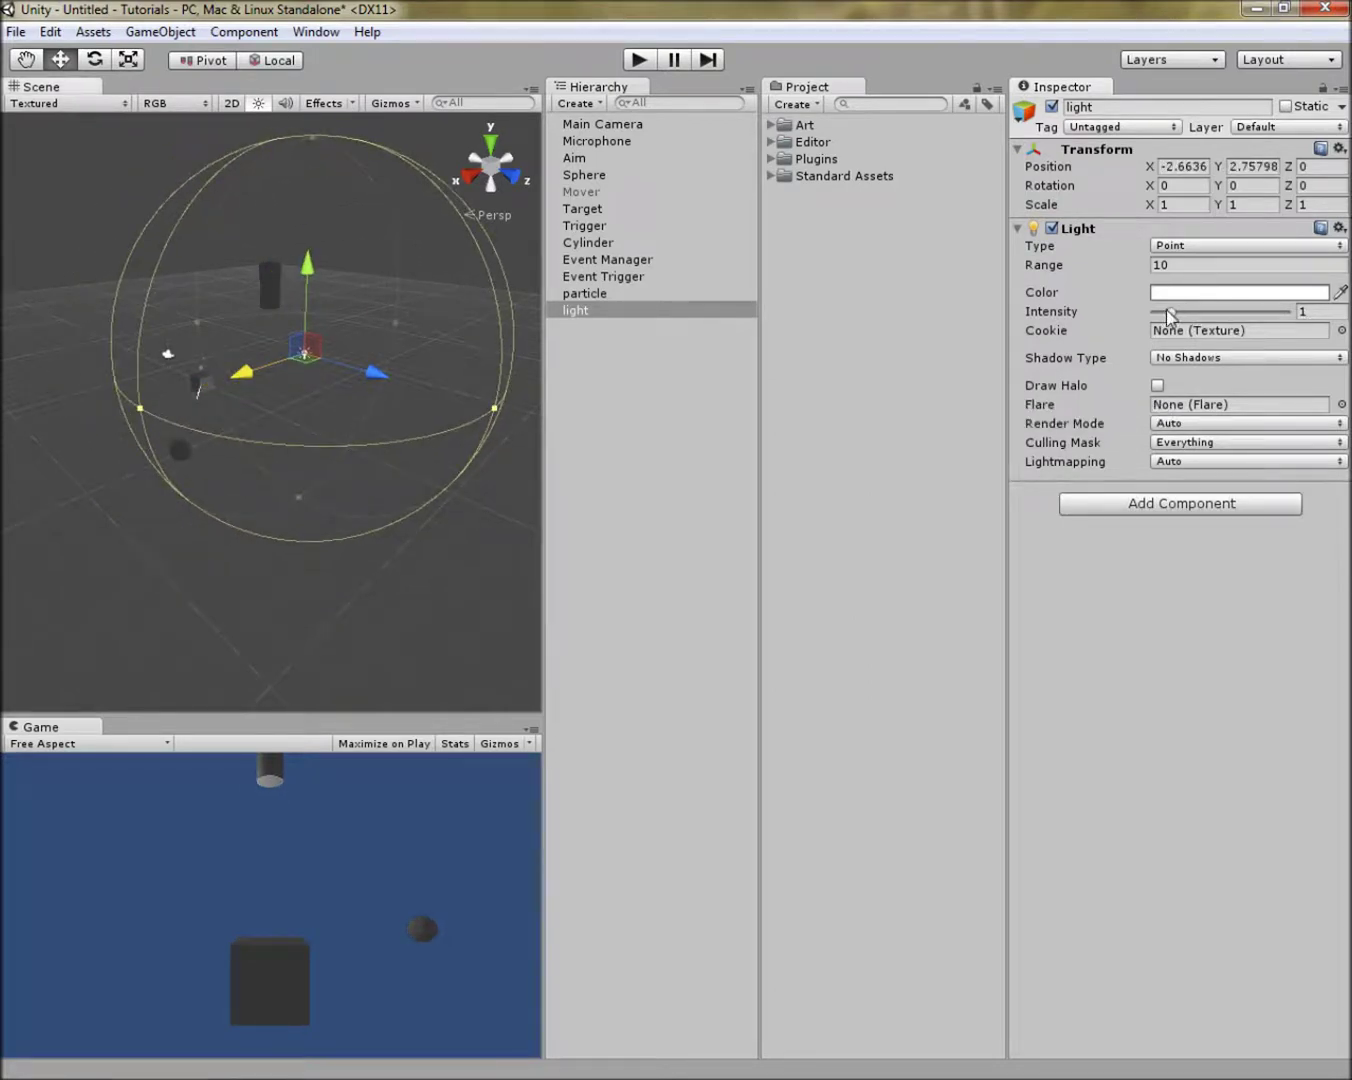
drag(1170, 312, 1215, 313)
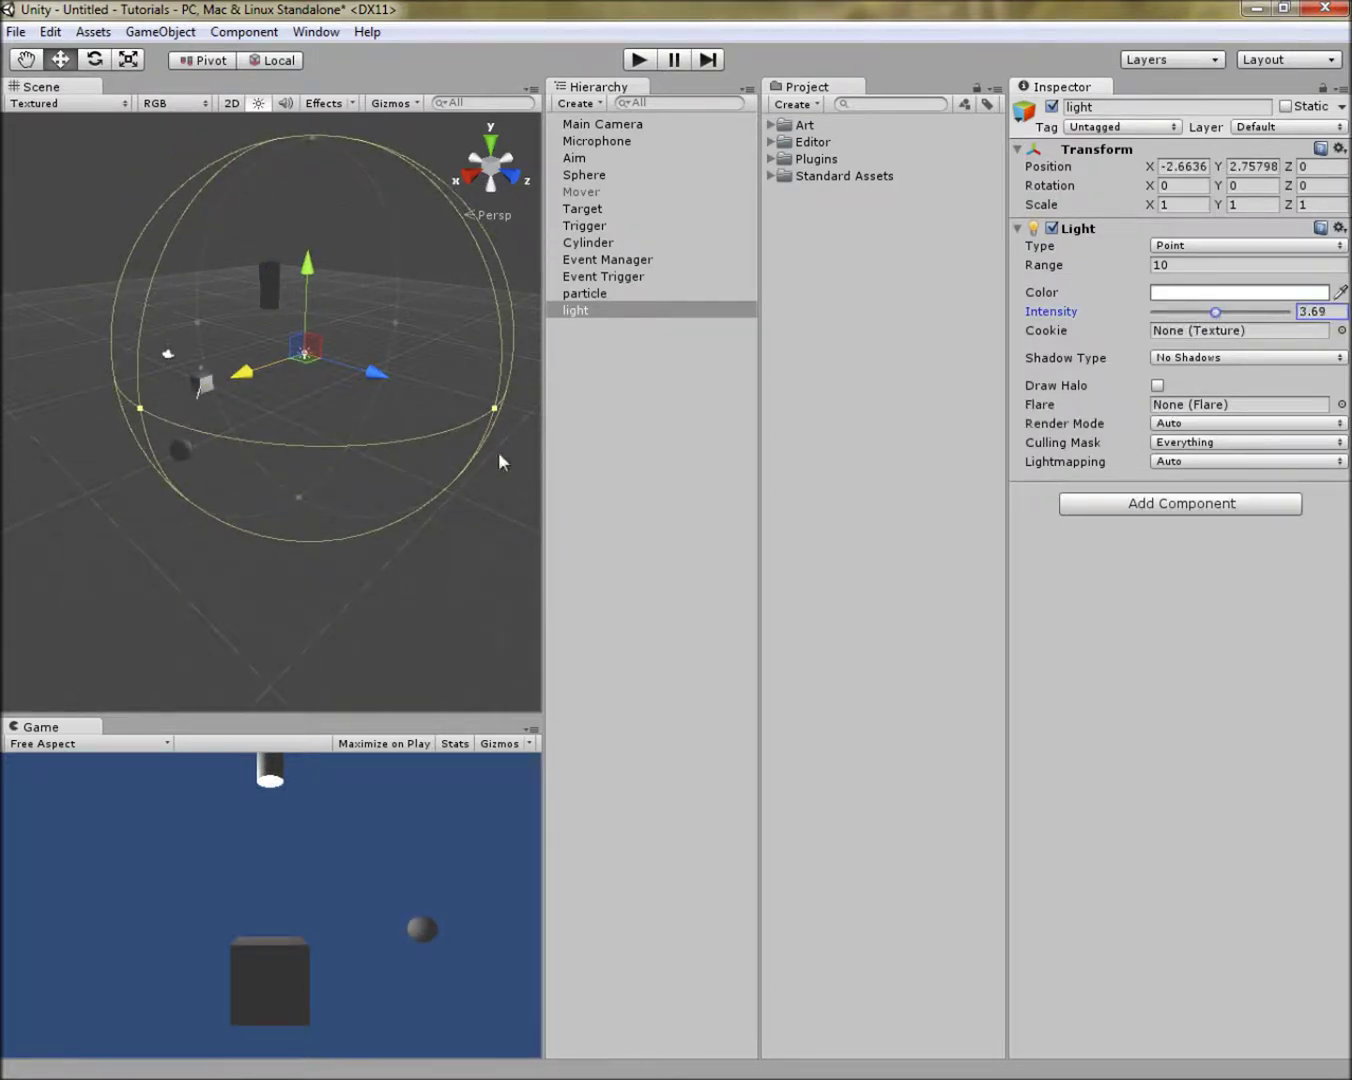
- Add a Particle System component to the particle object
click(594, 292)
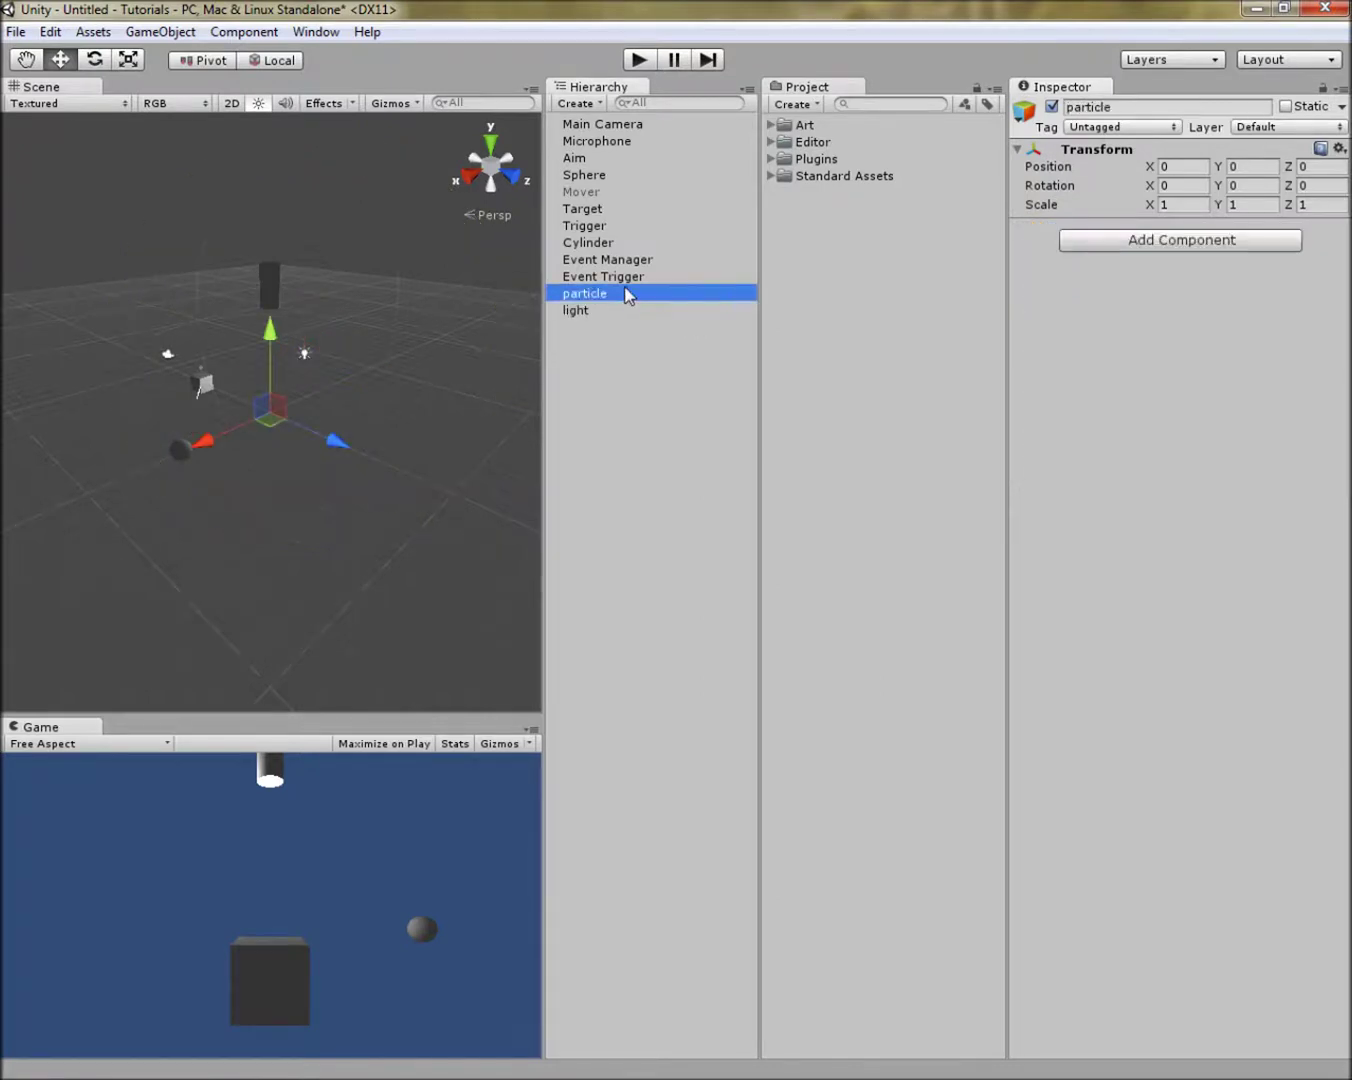
click(1205, 242)
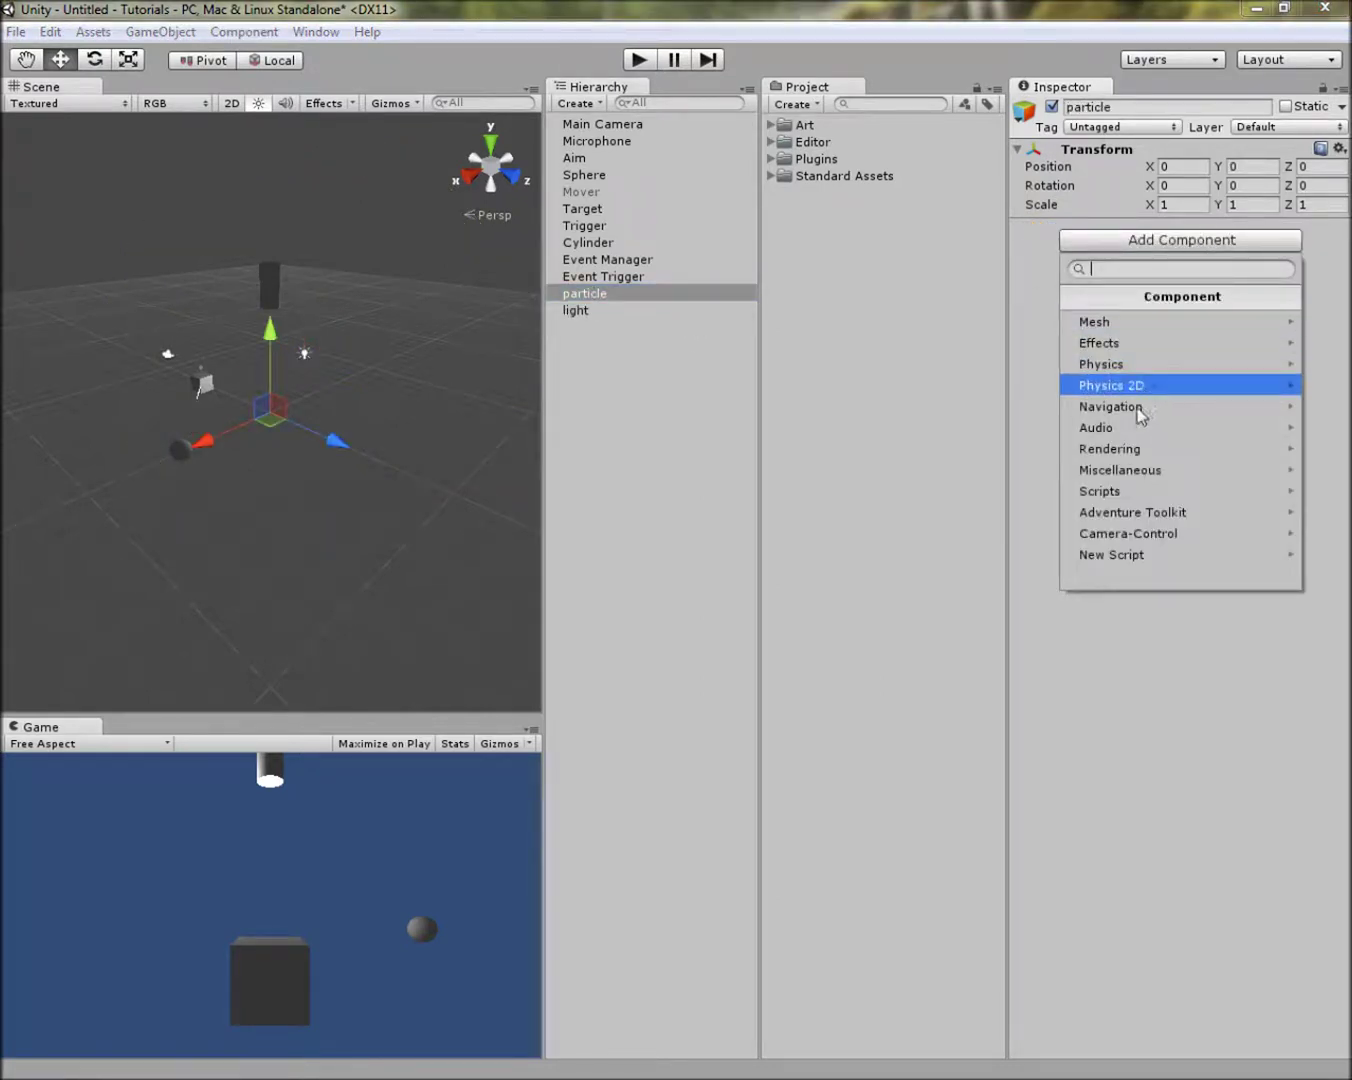
click(1127, 471)
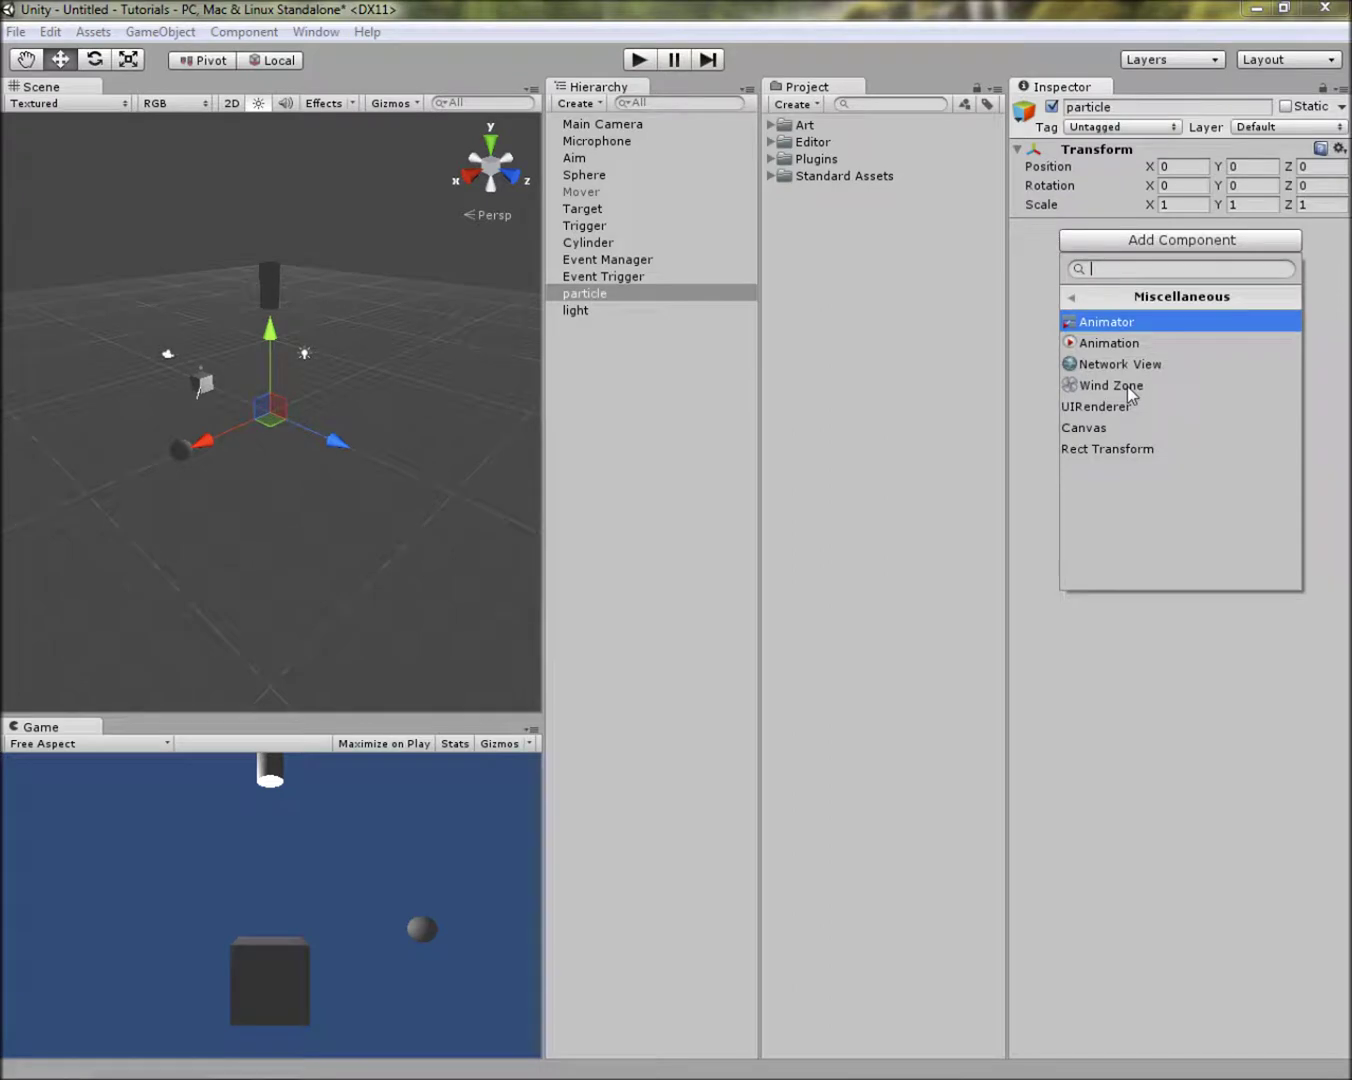
click(1130, 296)
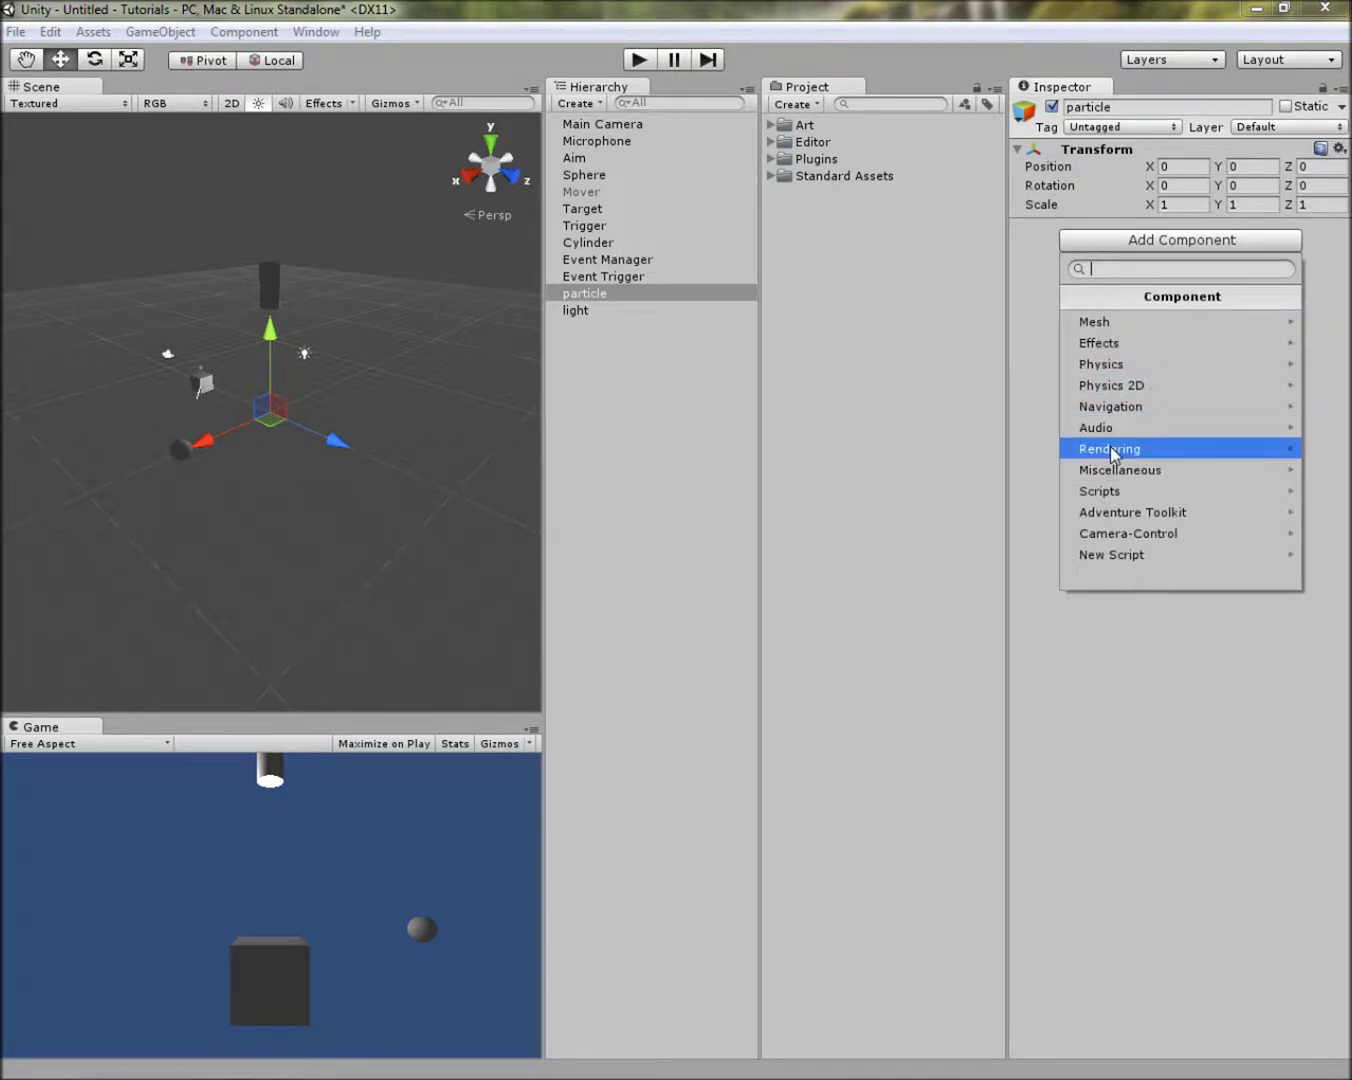
click(1114, 344)
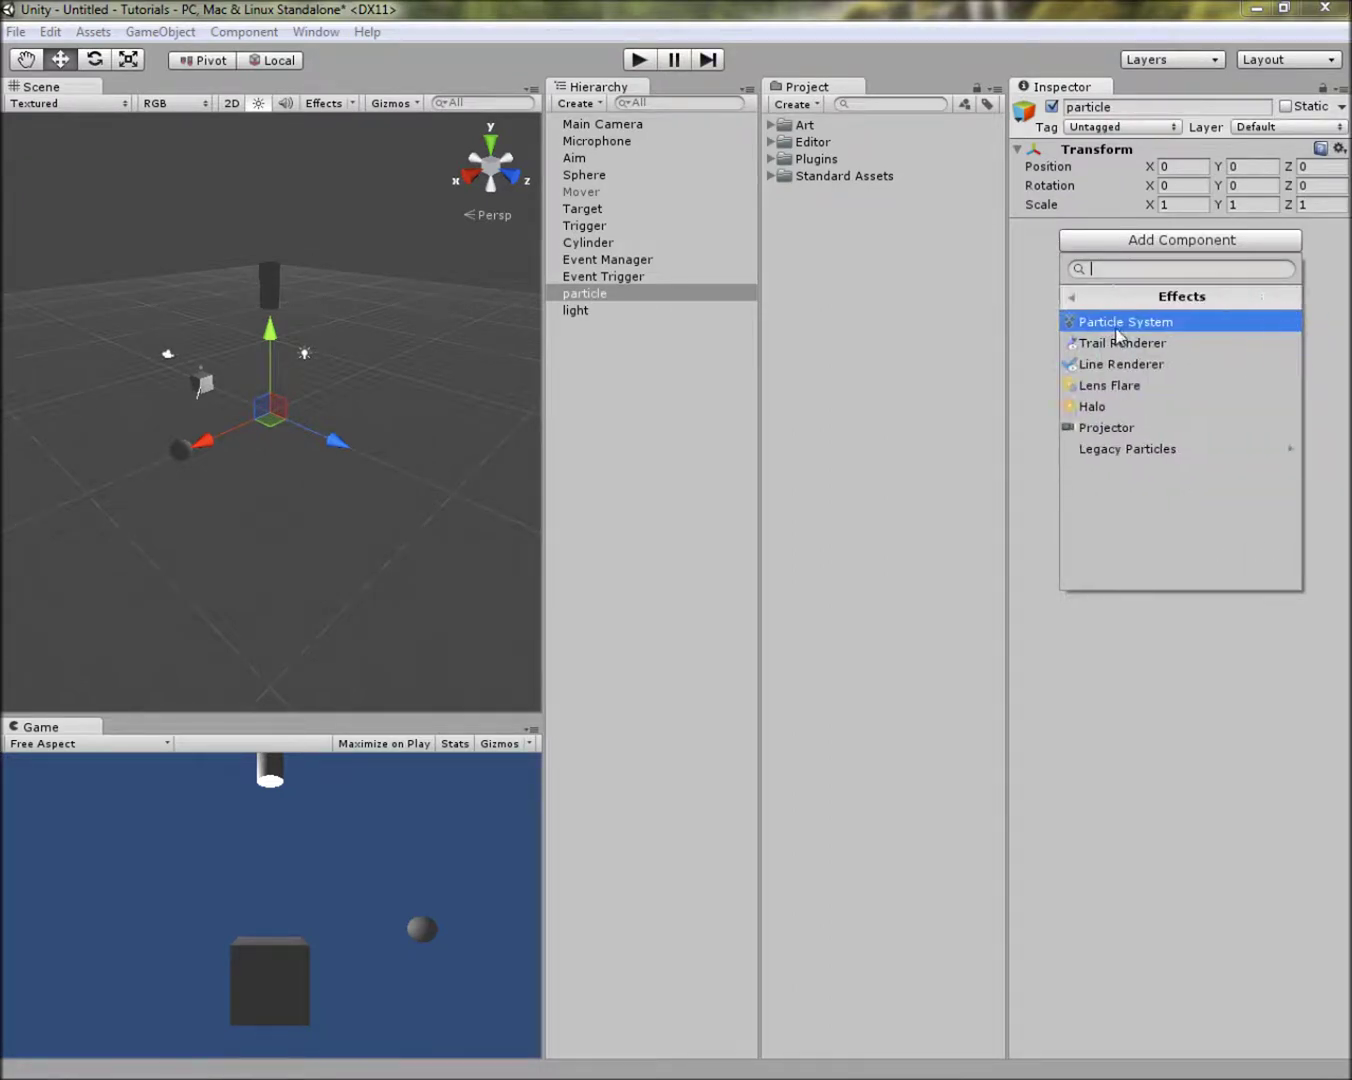
click(1119, 321)
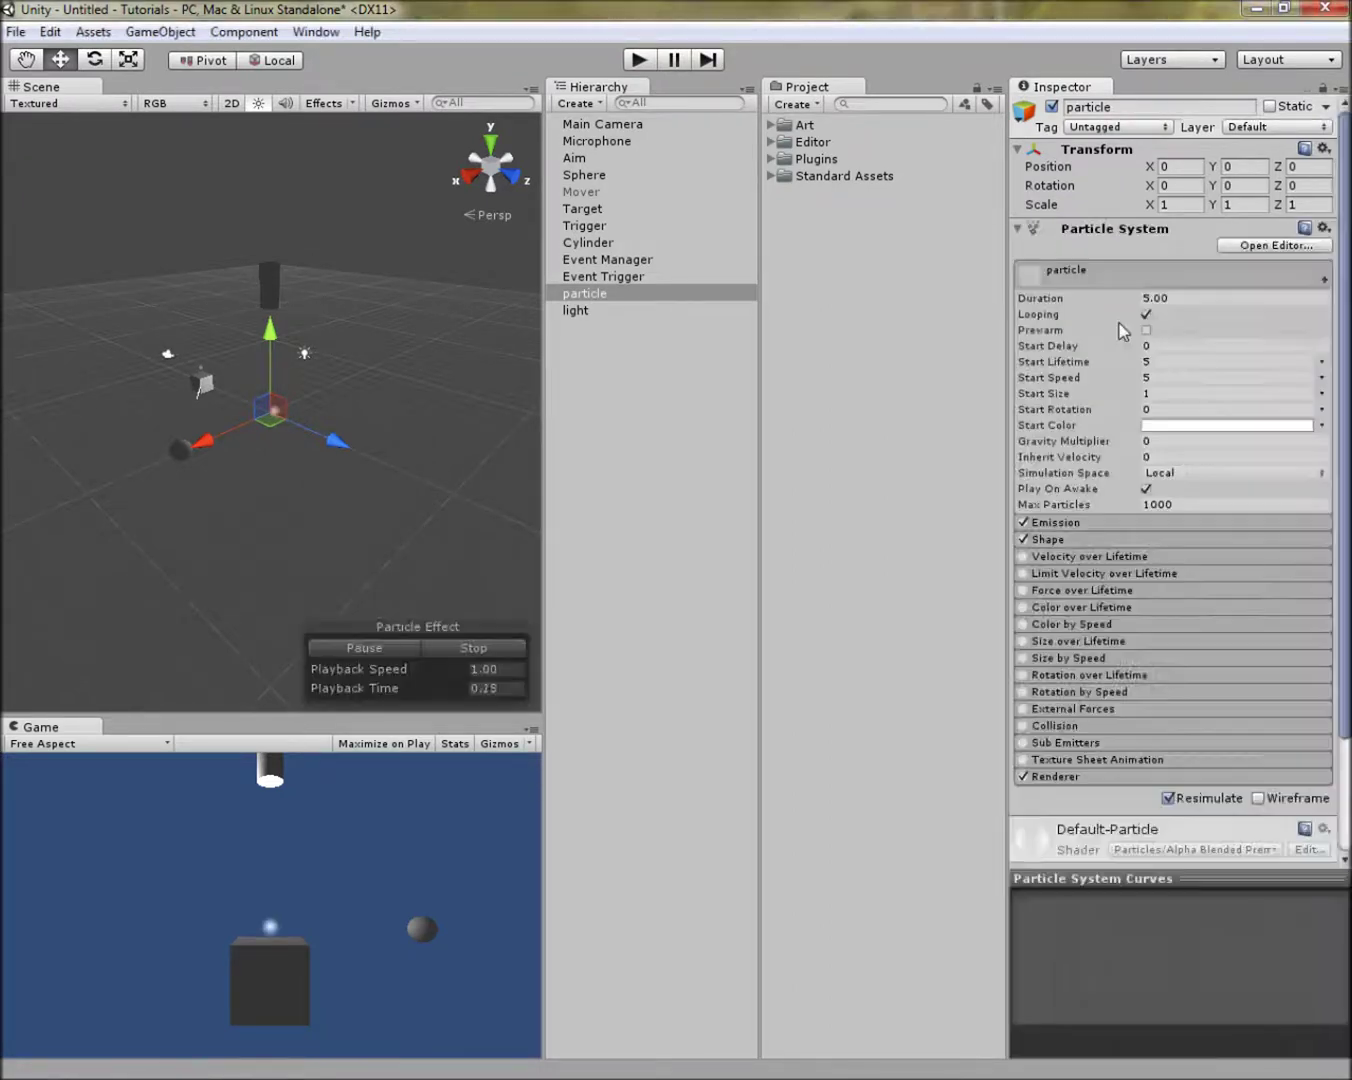
click(636, 357)
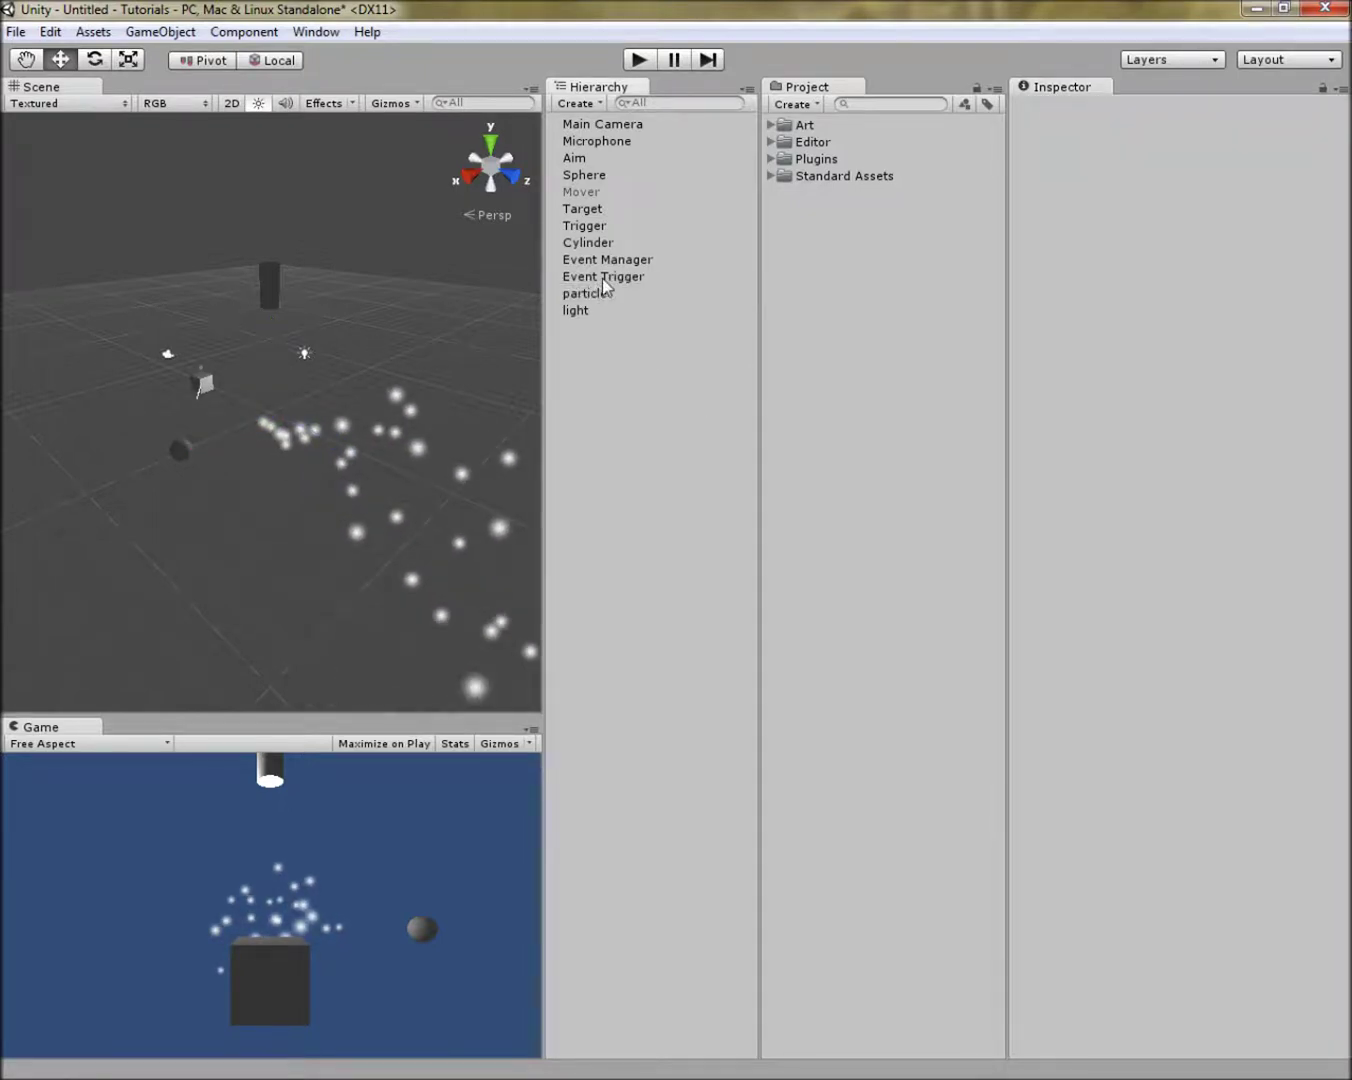
- In the Event Manager's Element 0, assign particle, light and Cylinder as Objects To Activate and Aim as the Object To Deactivate
click(606, 261)
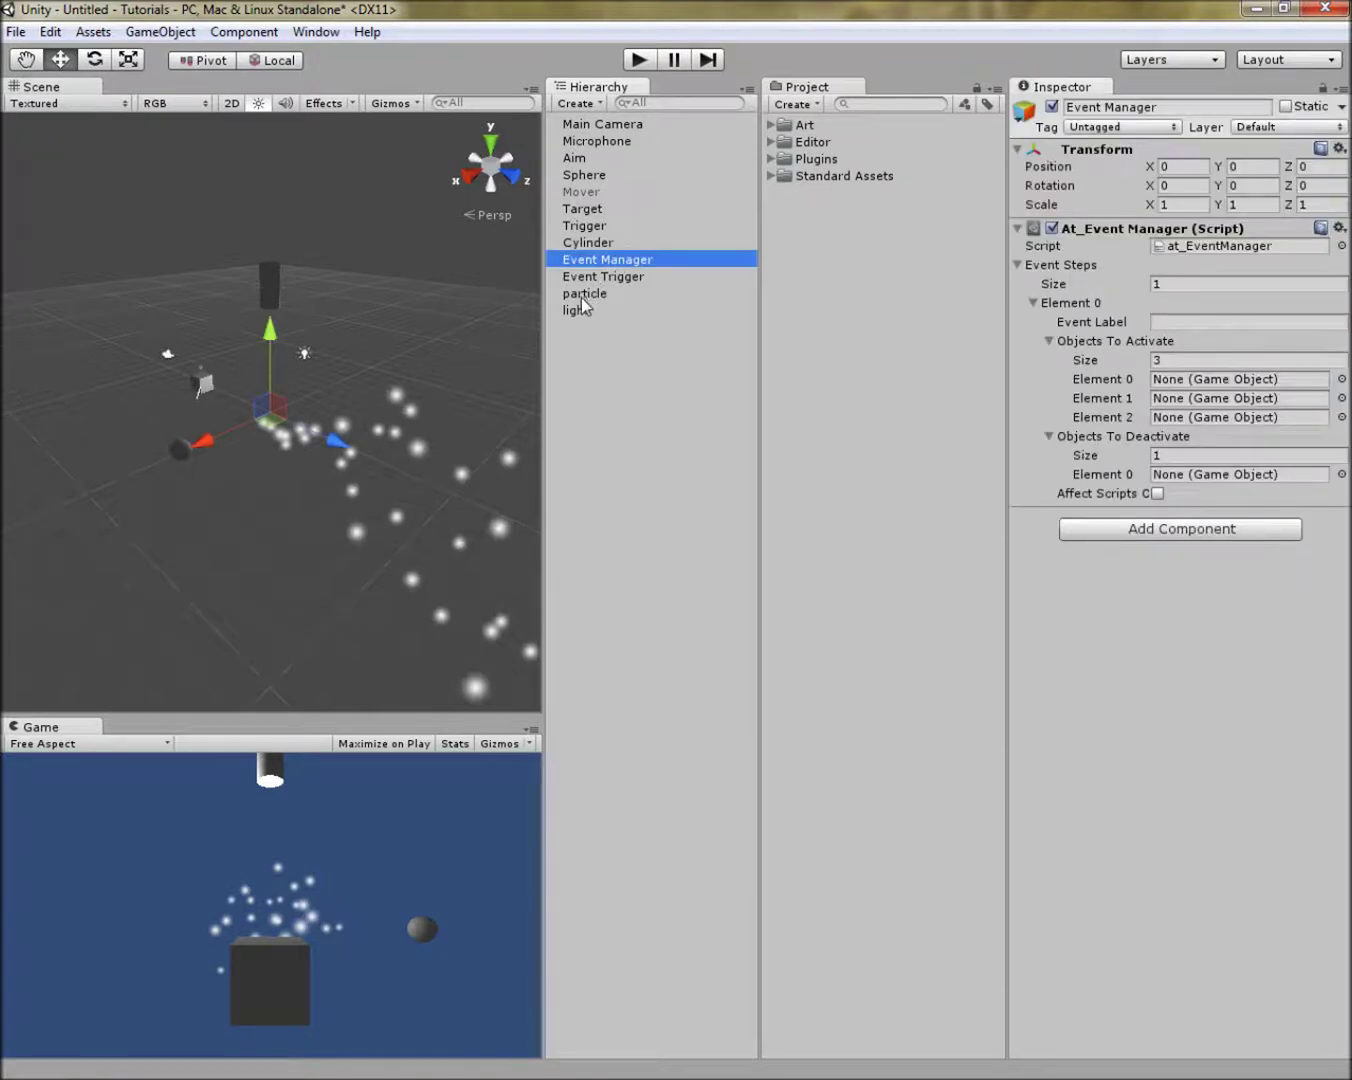
drag(581, 297, 1197, 385)
drag(575, 312, 1168, 401)
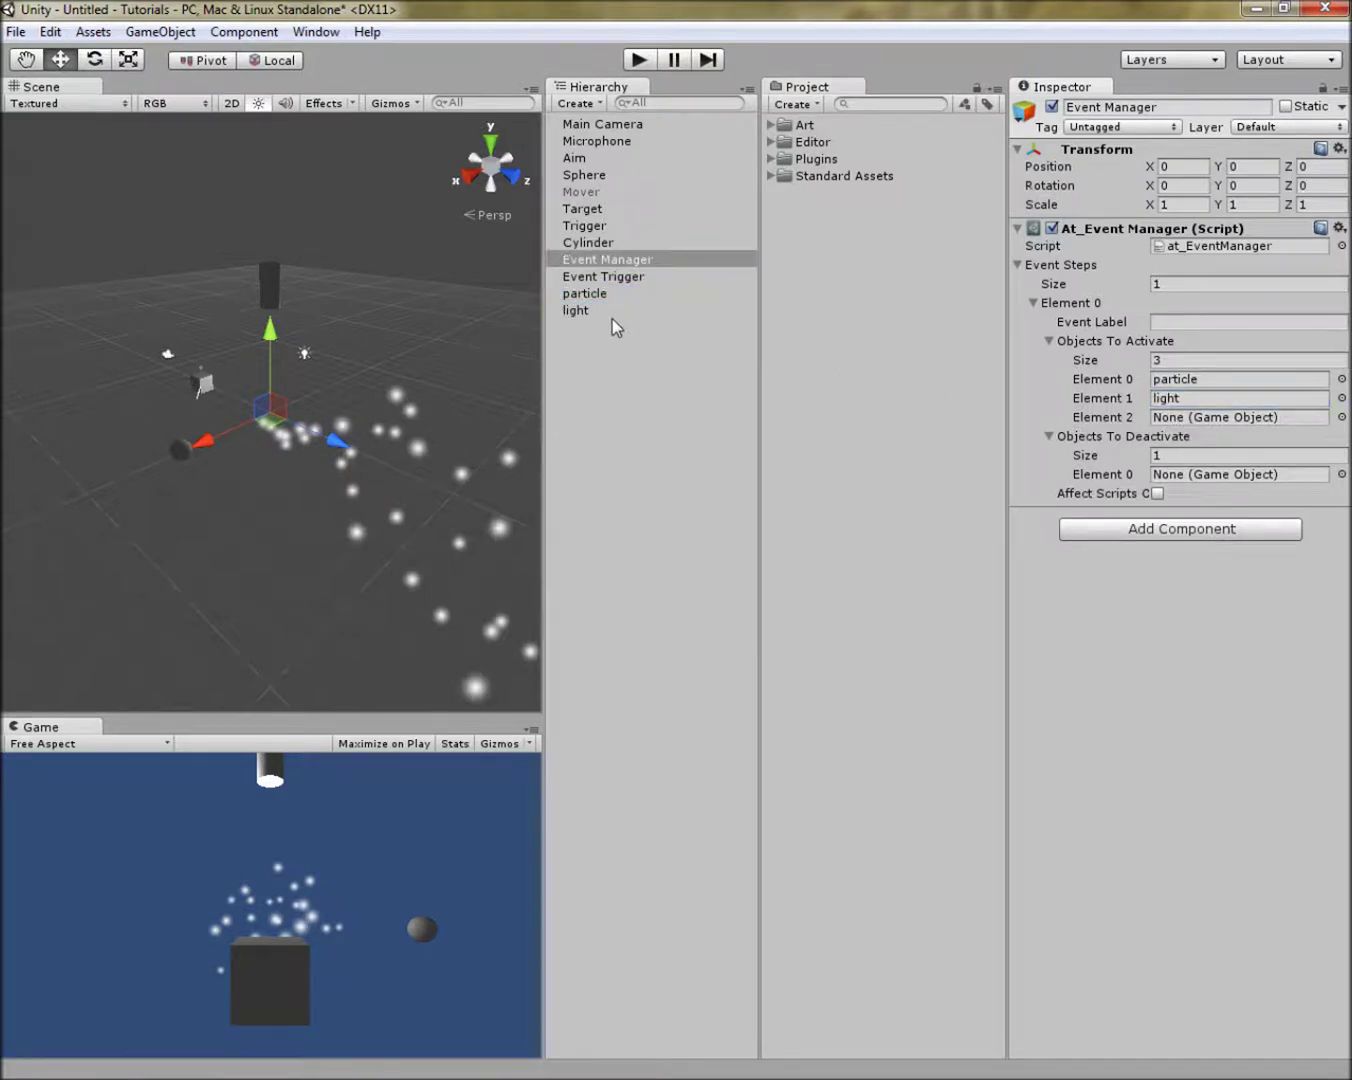
drag(569, 246, 1175, 423)
drag(577, 160, 1165, 474)
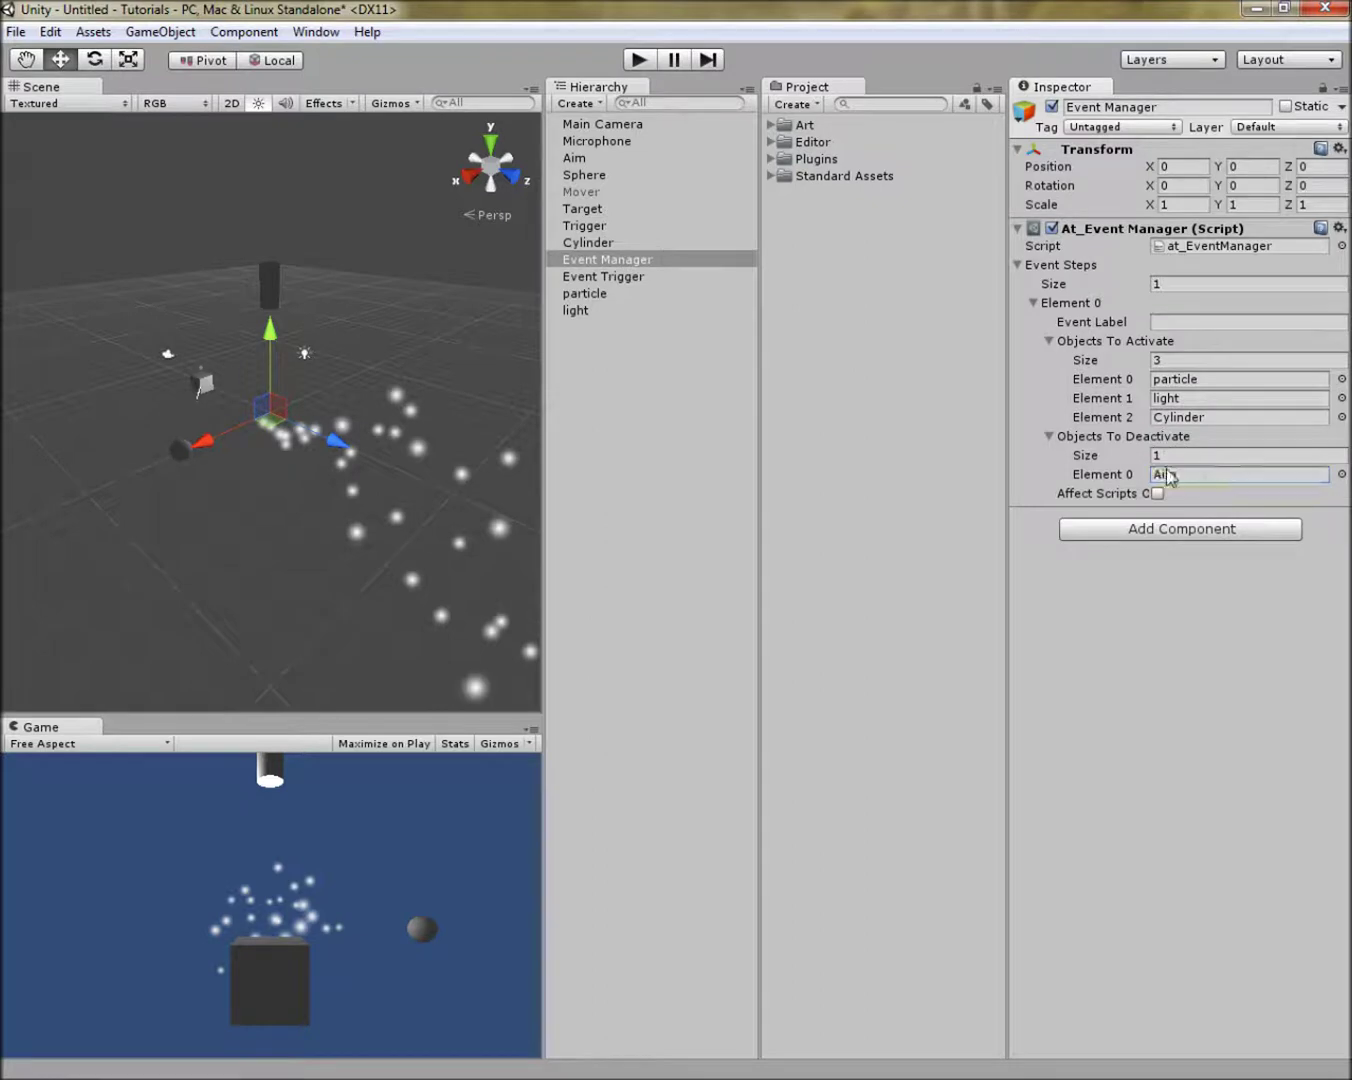
- Deactivate the Cylinder, particle and light game objects in the scene
click(625, 374)
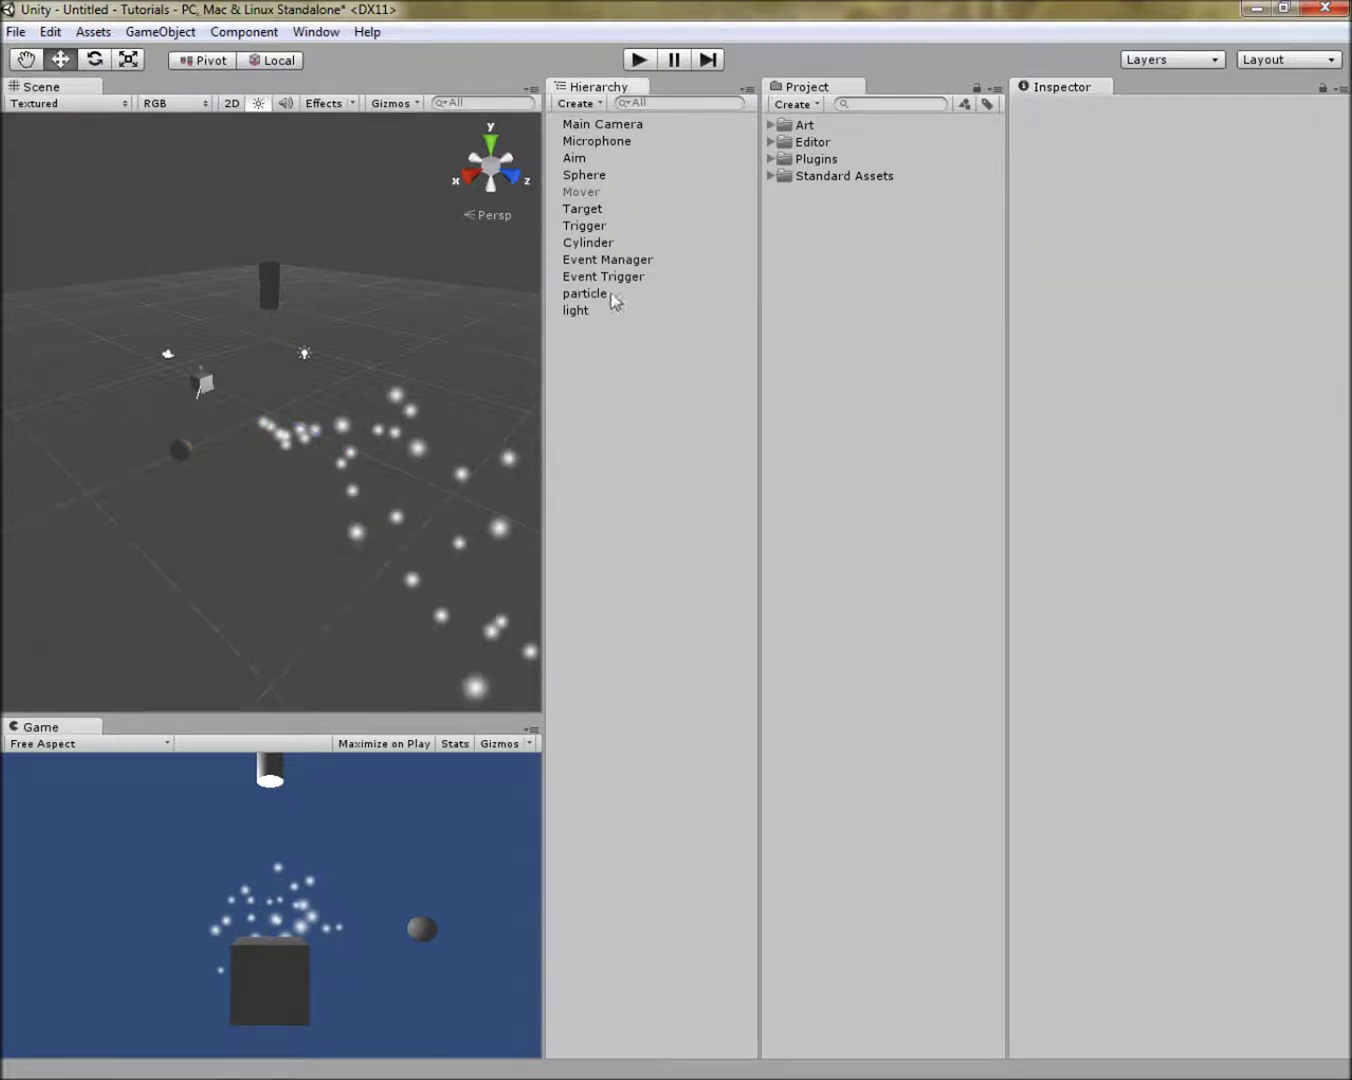
click(591, 243)
click(1051, 106)
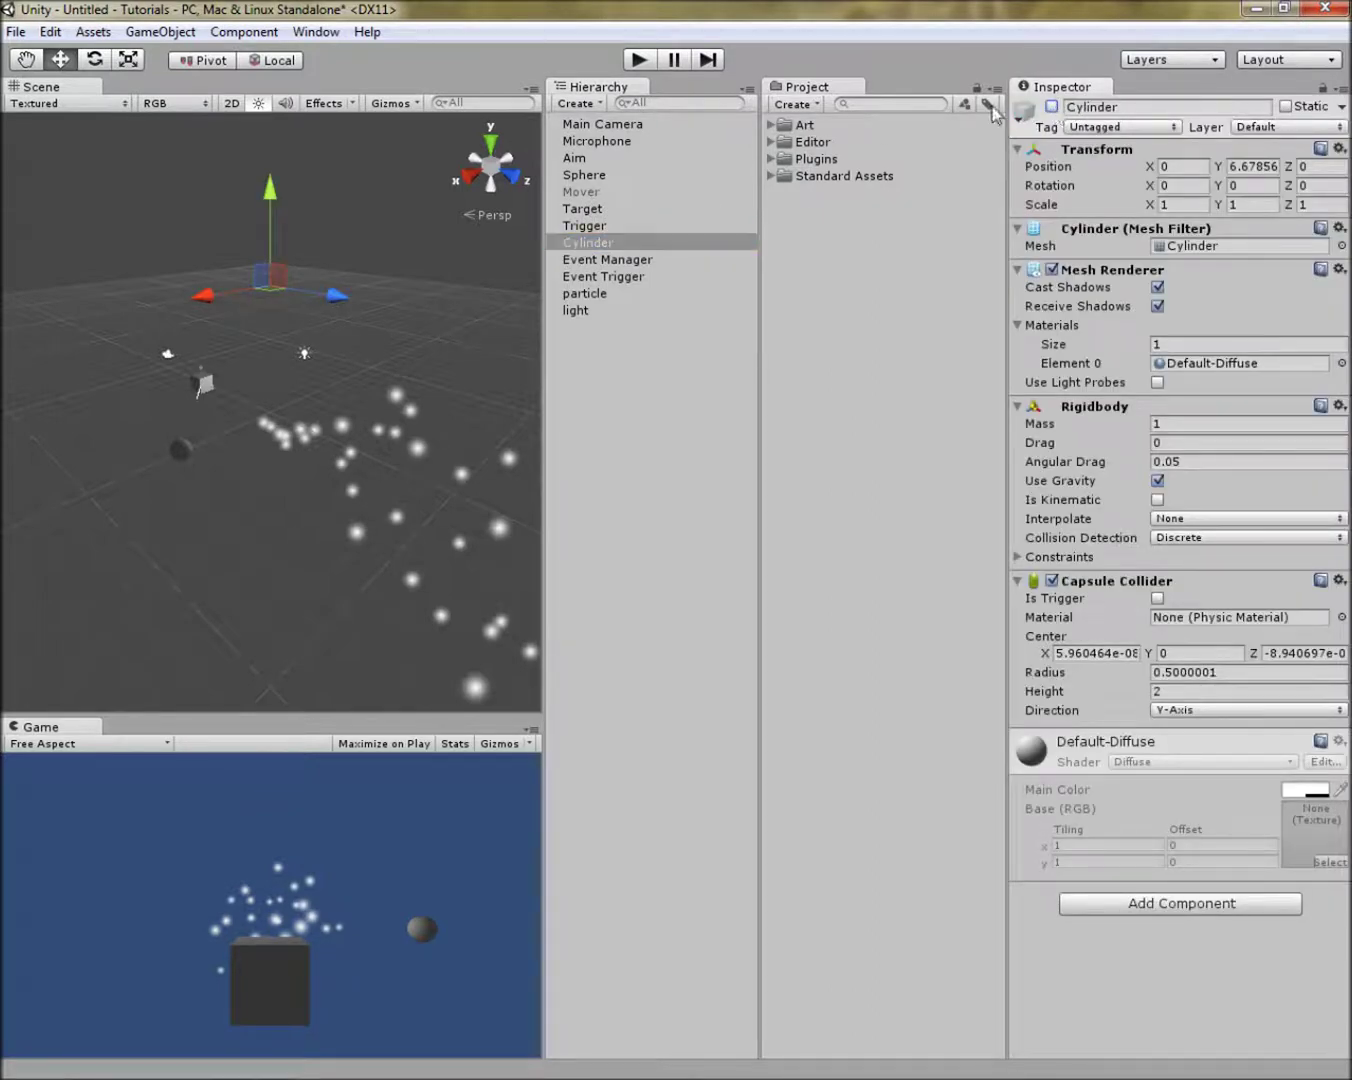
click(582, 294)
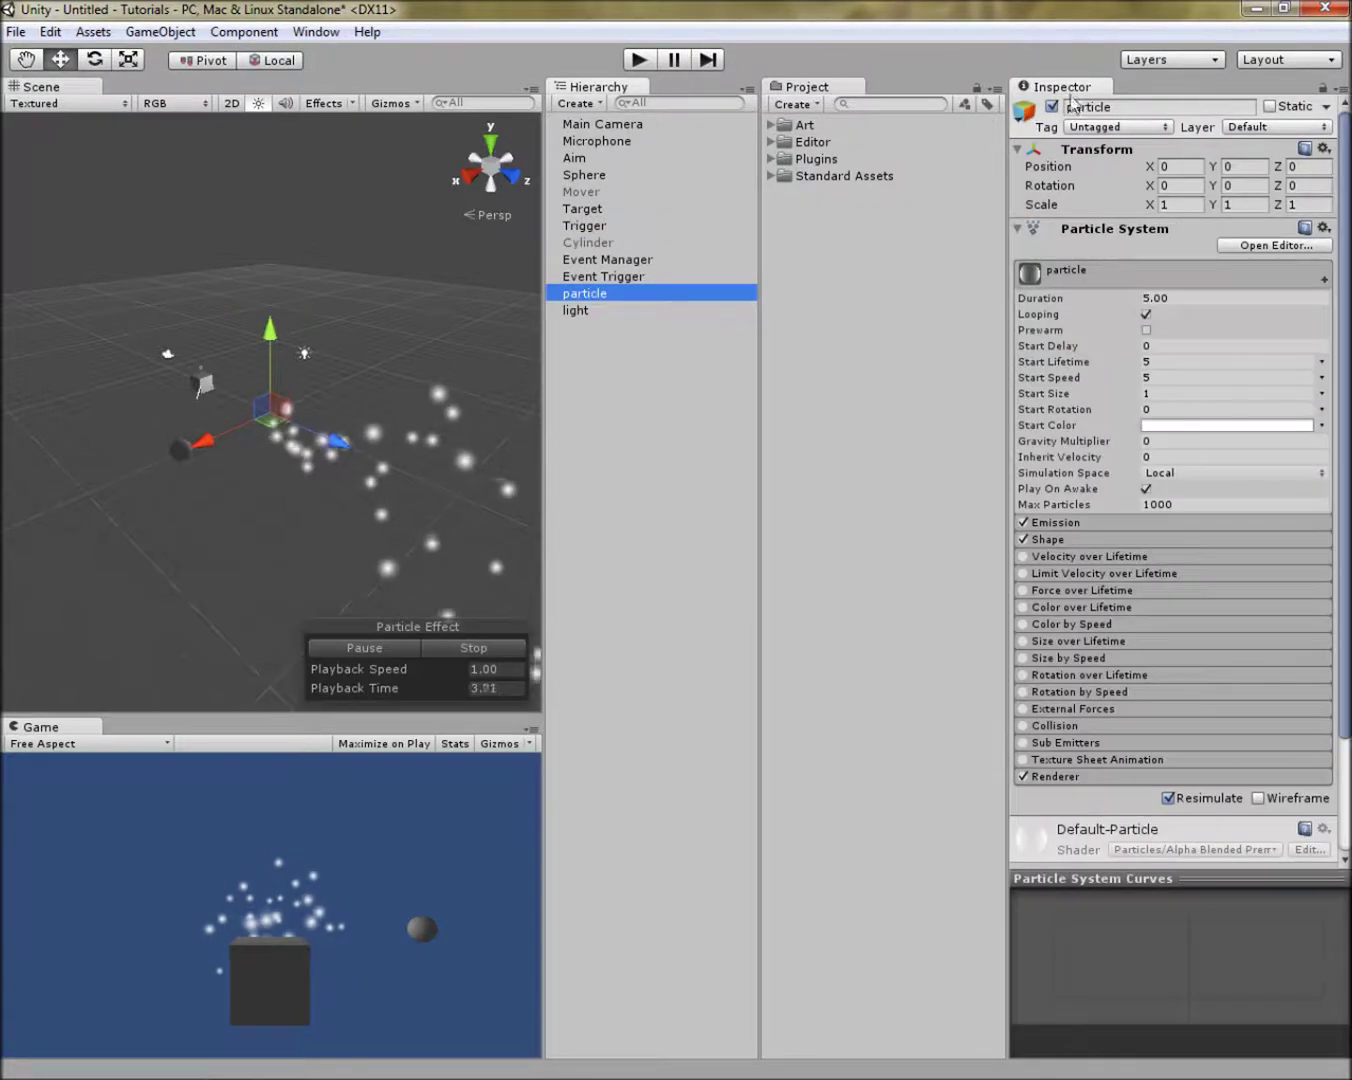
click(1051, 106)
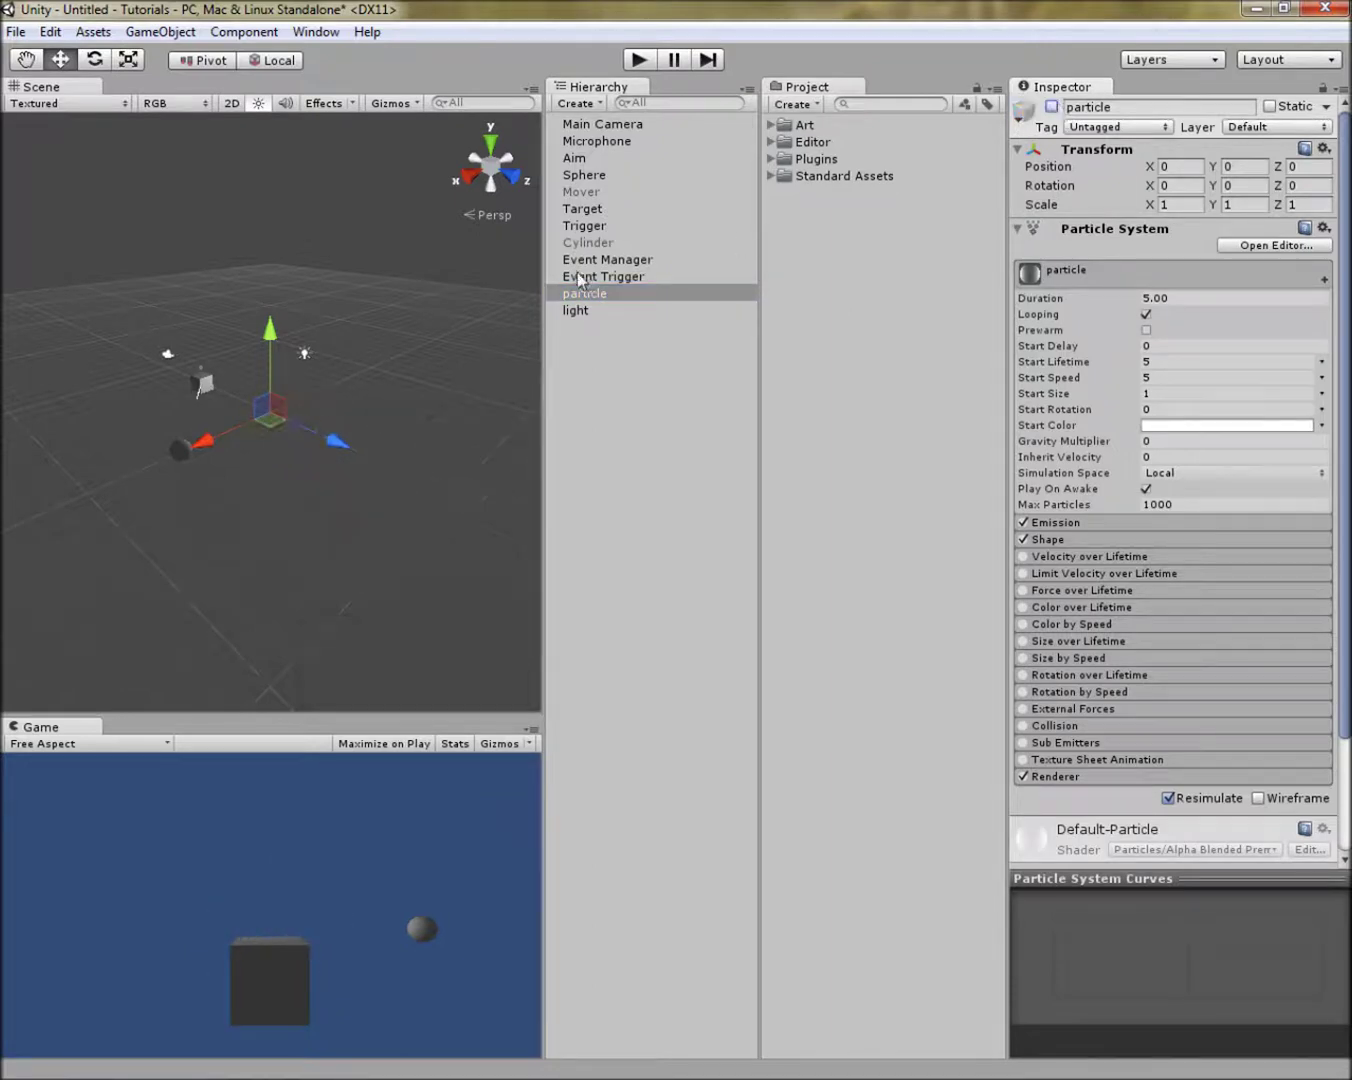
click(587, 309)
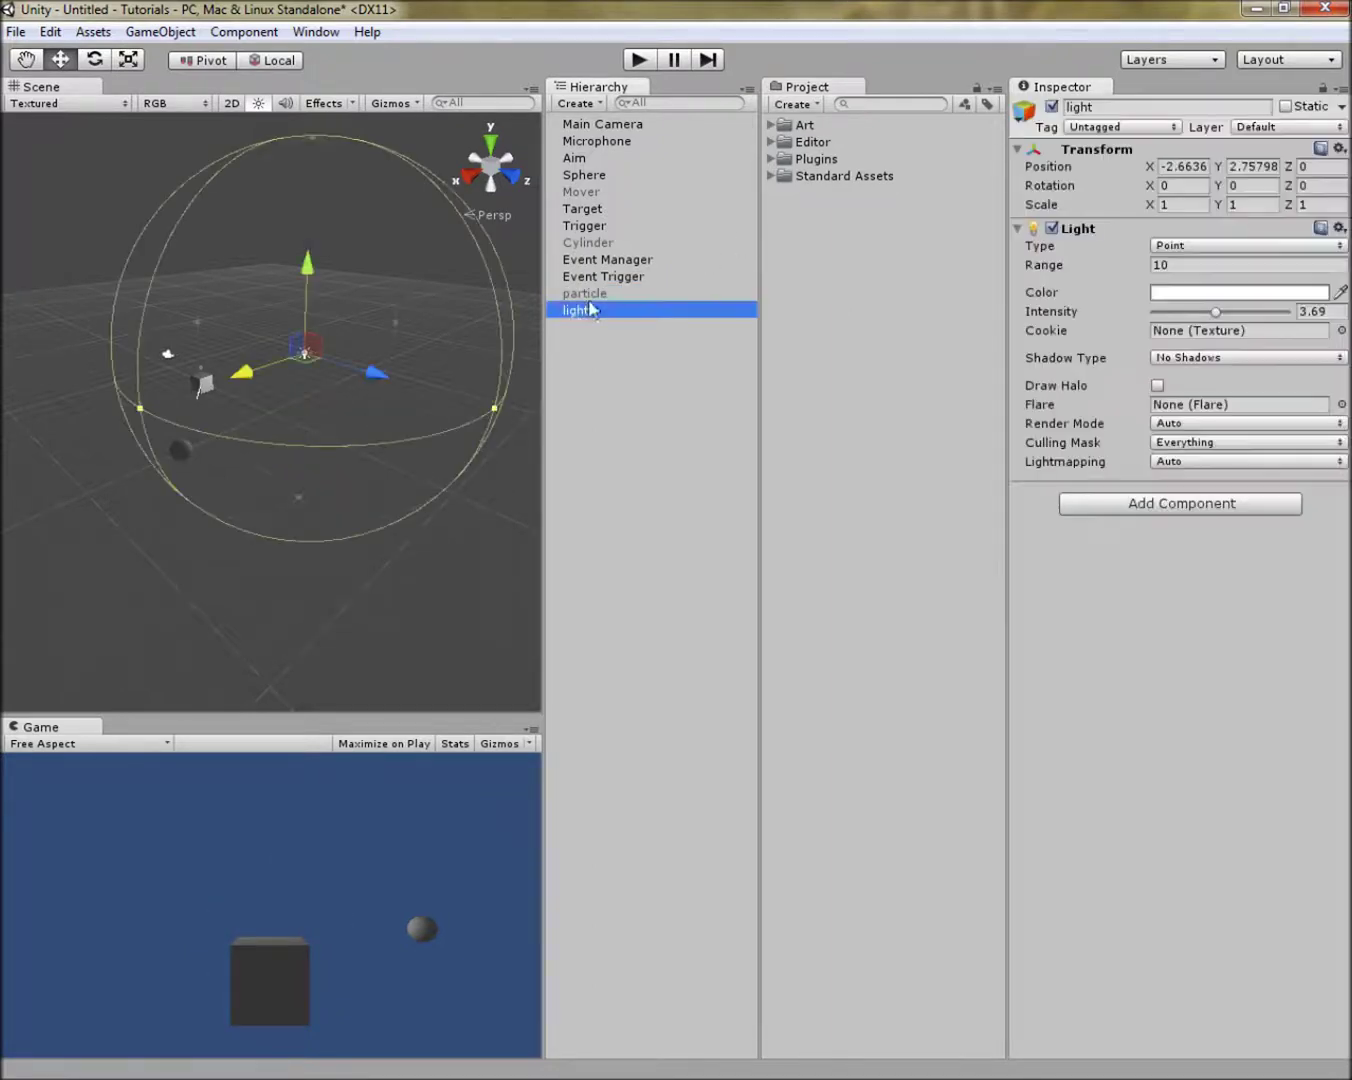
click(1051, 106)
click(649, 377)
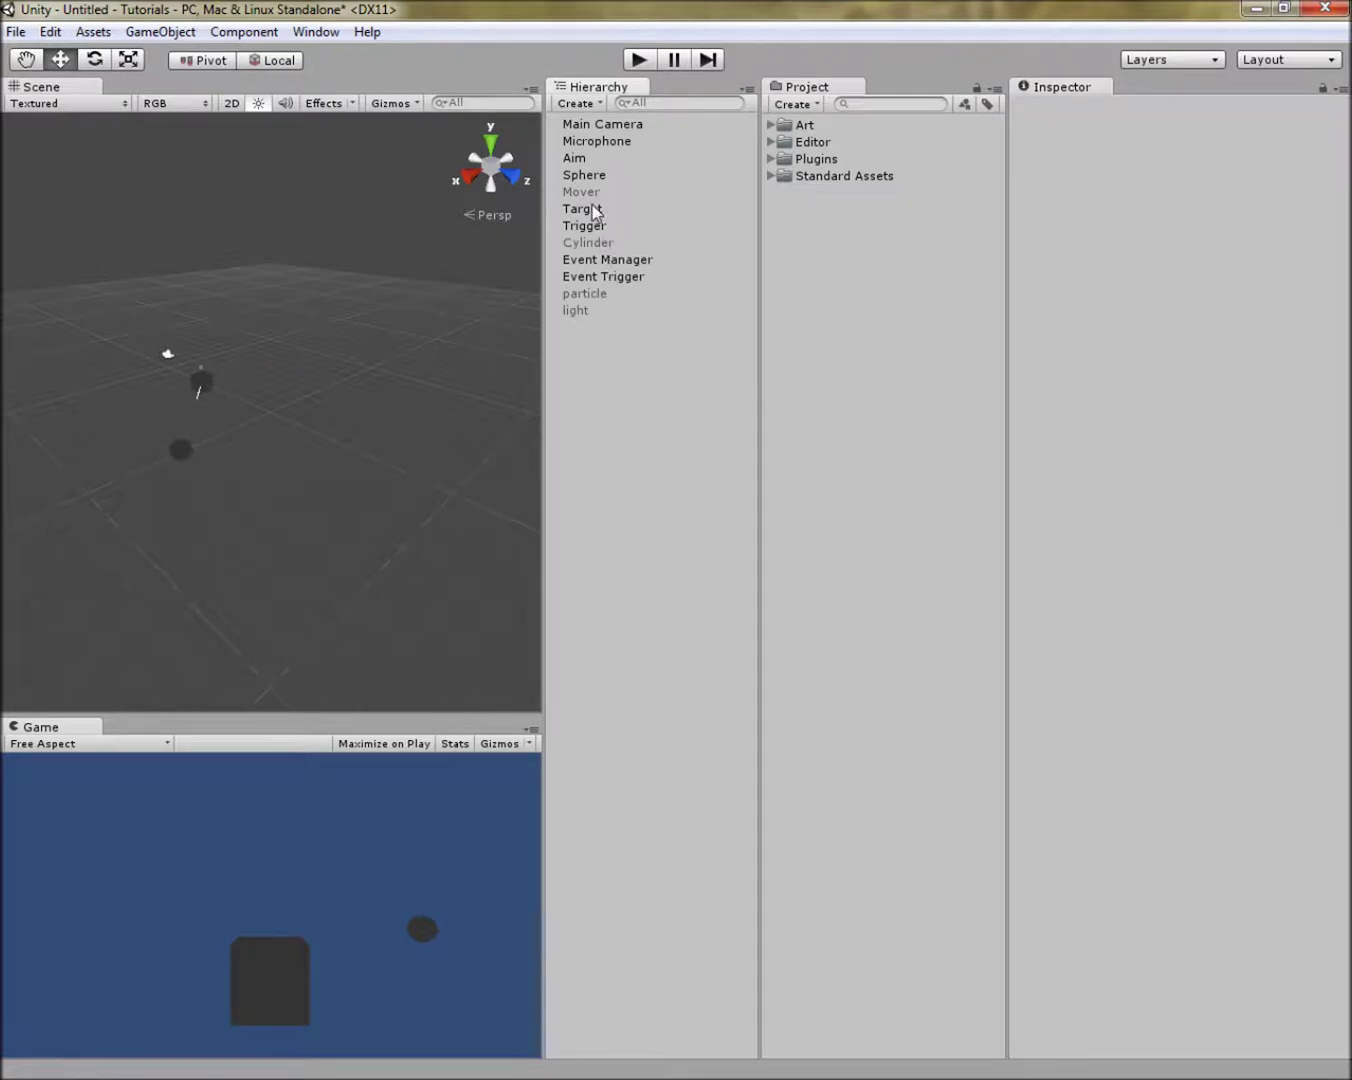
- Review the Event Trigger's relay settings and check which scene objects the Event Manager's activate and deactivate entries reference
click(613, 259)
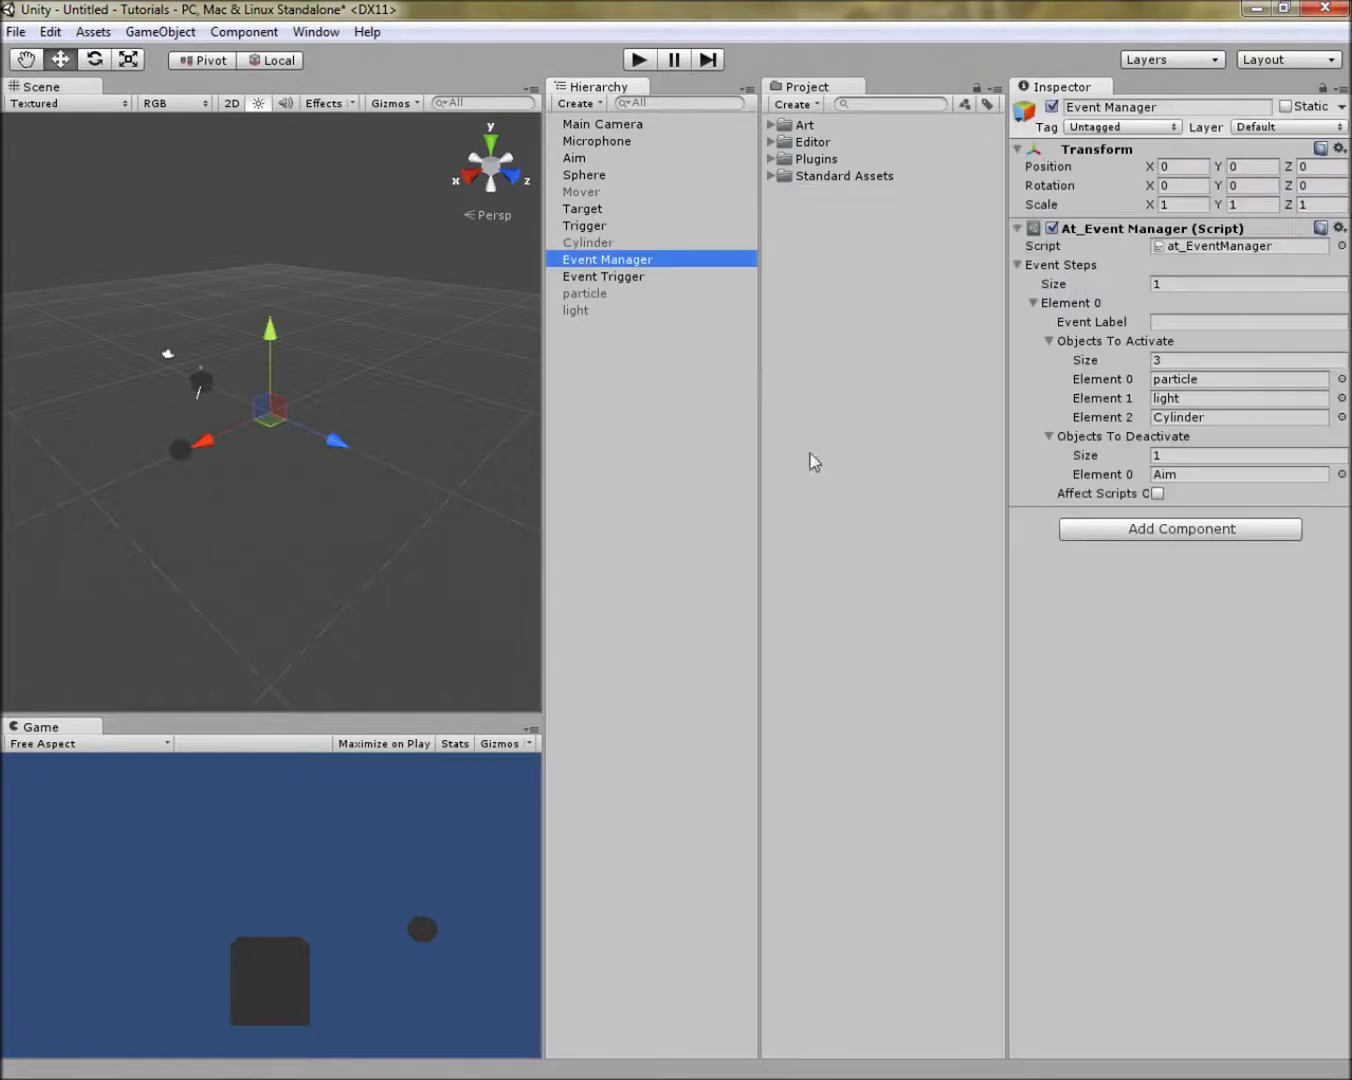
click(612, 412)
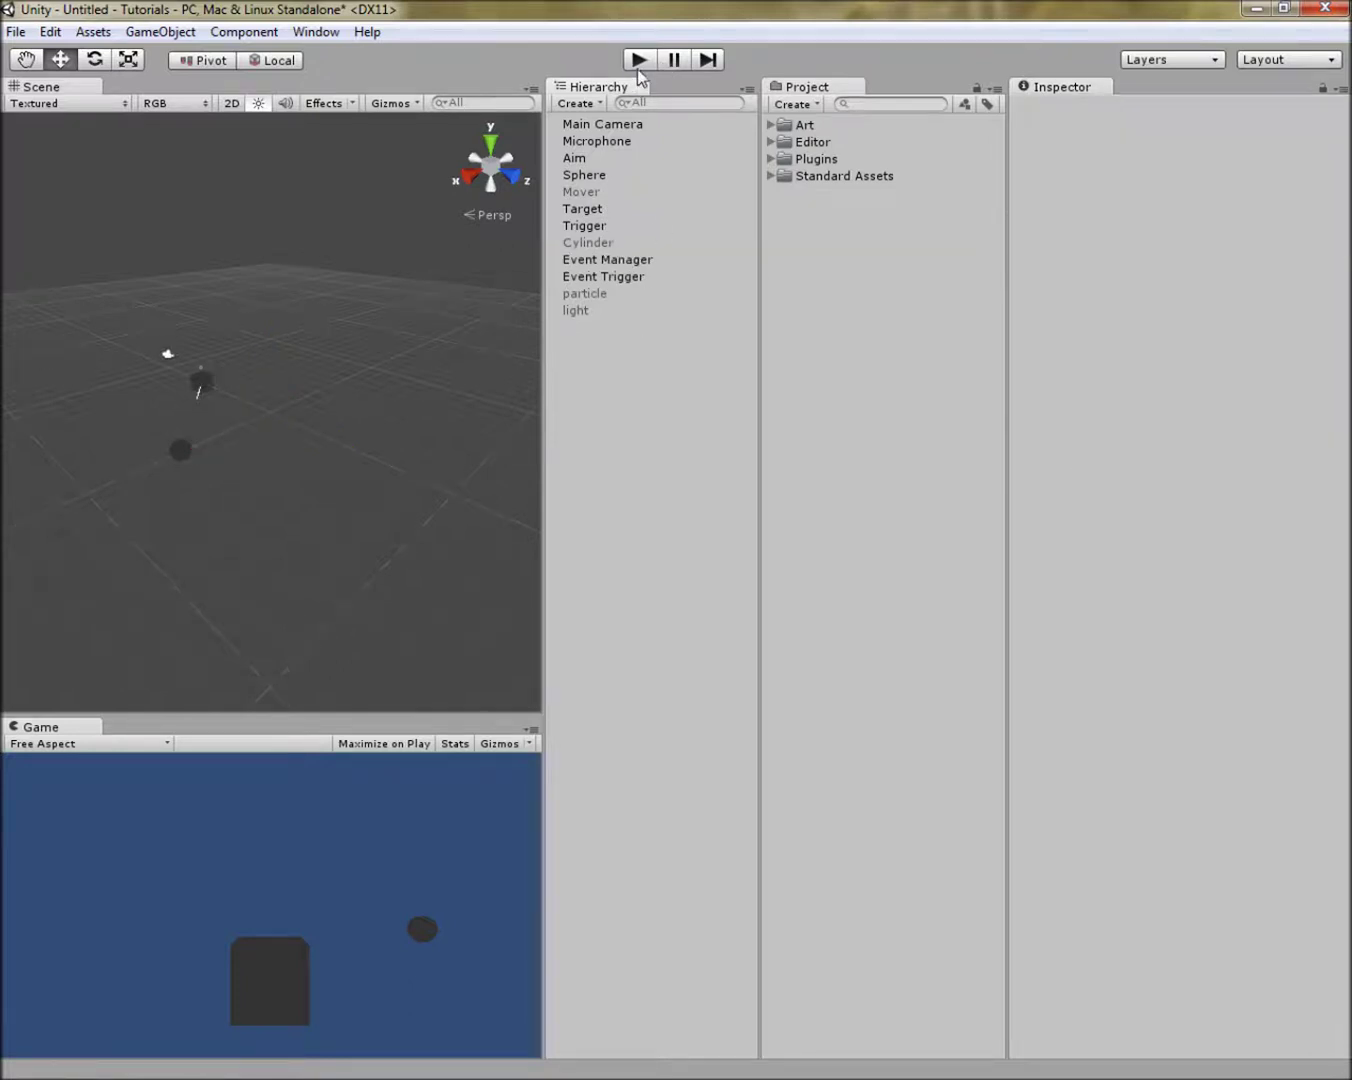
click(616, 278)
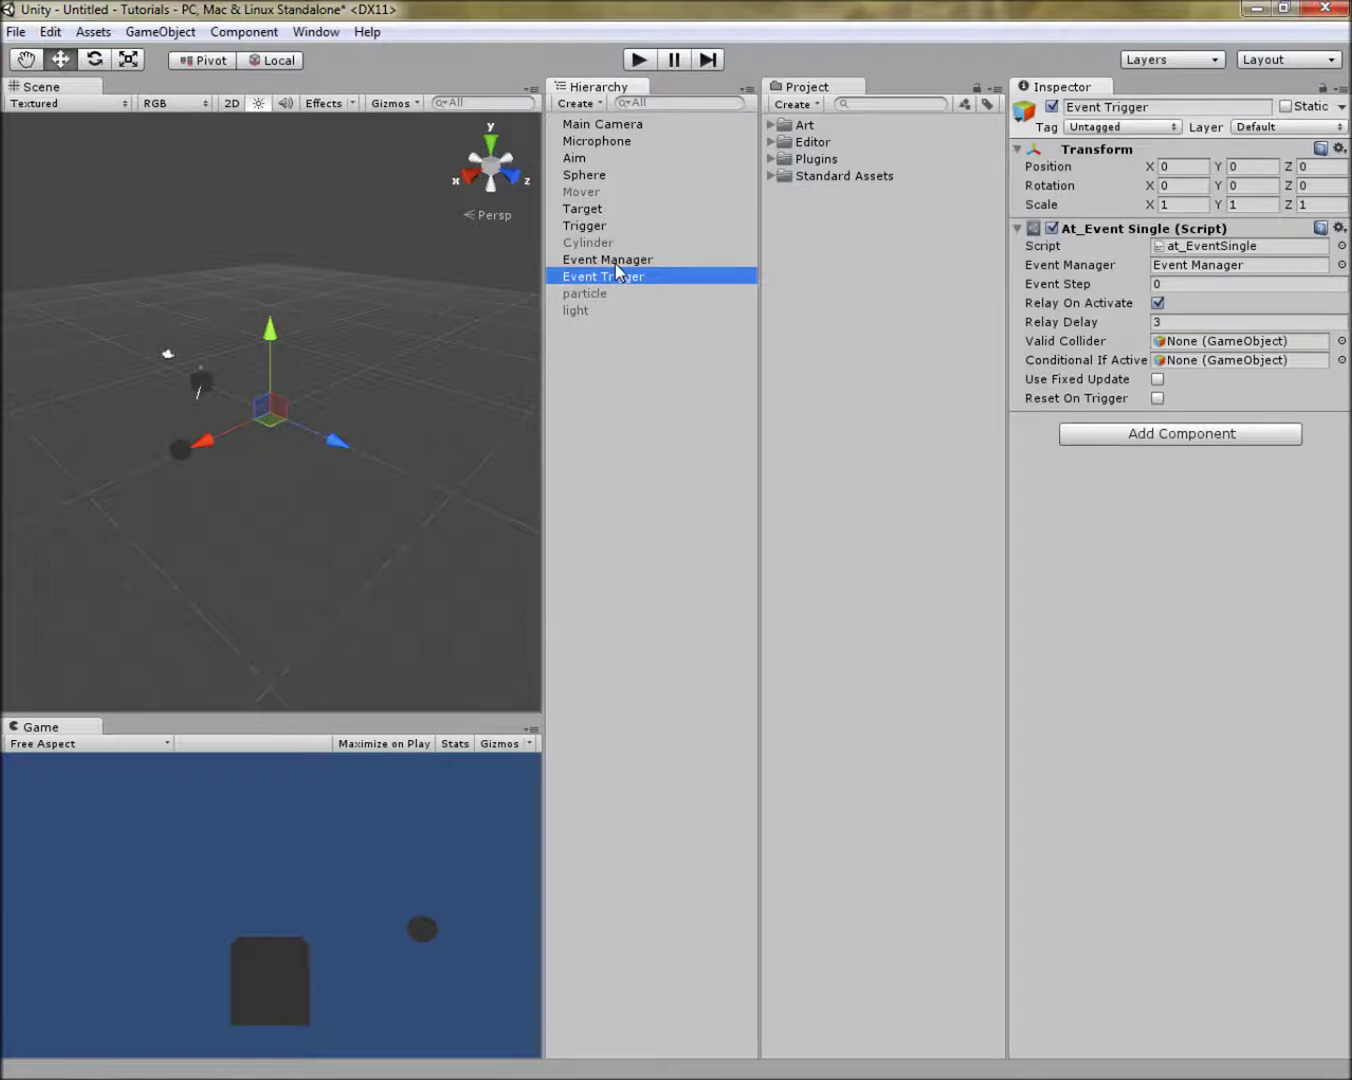
click(616, 262)
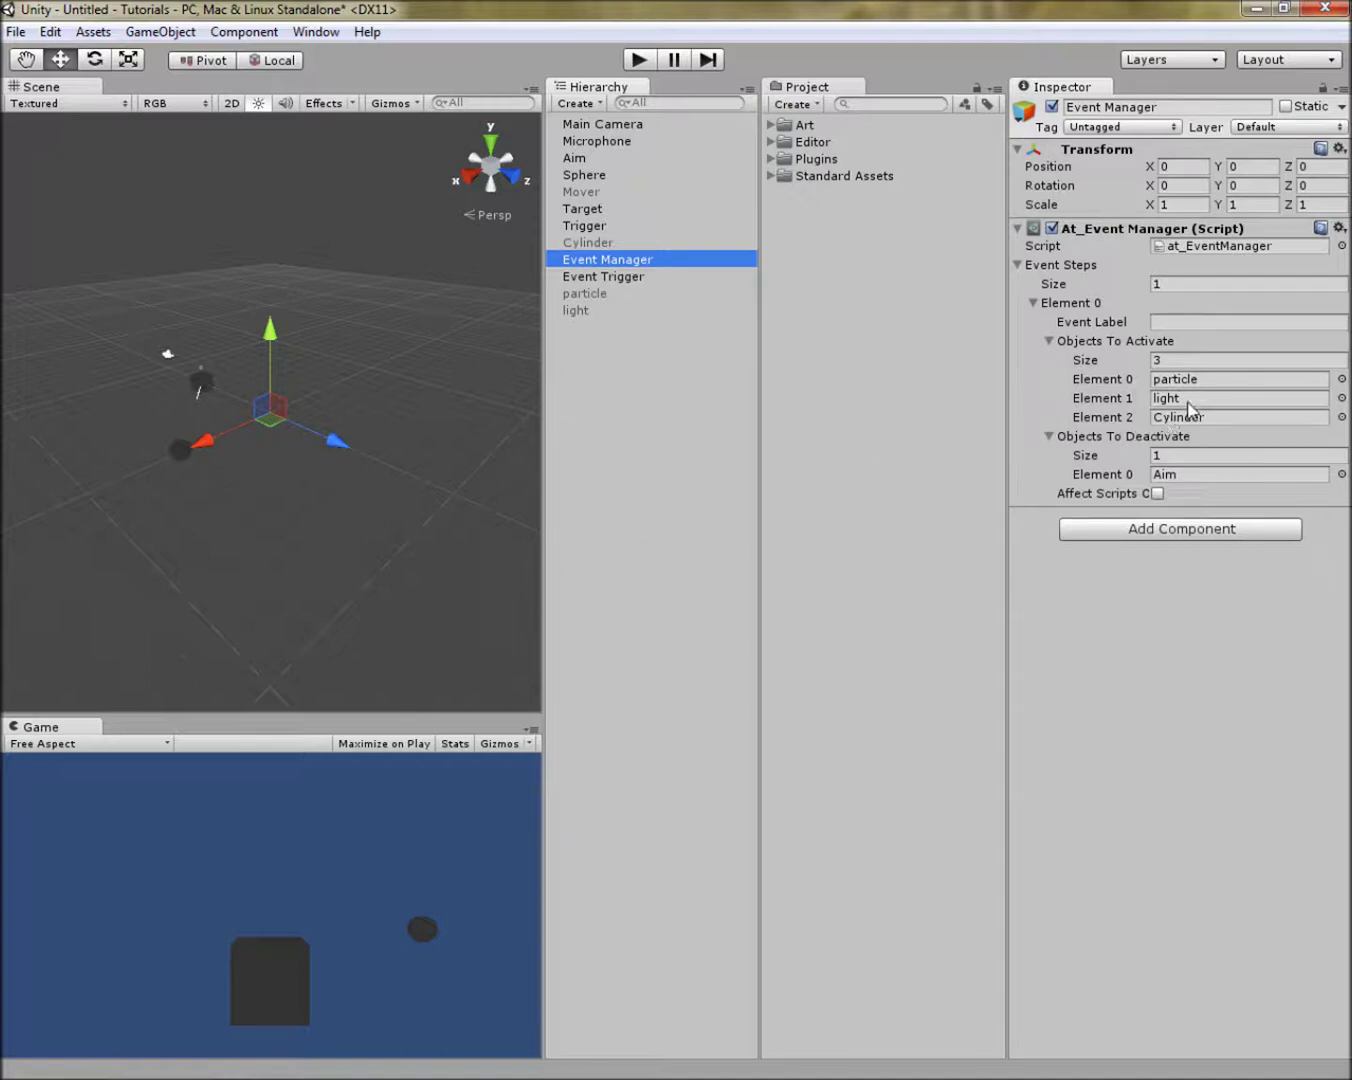
click(1208, 381)
click(1191, 400)
click(1213, 420)
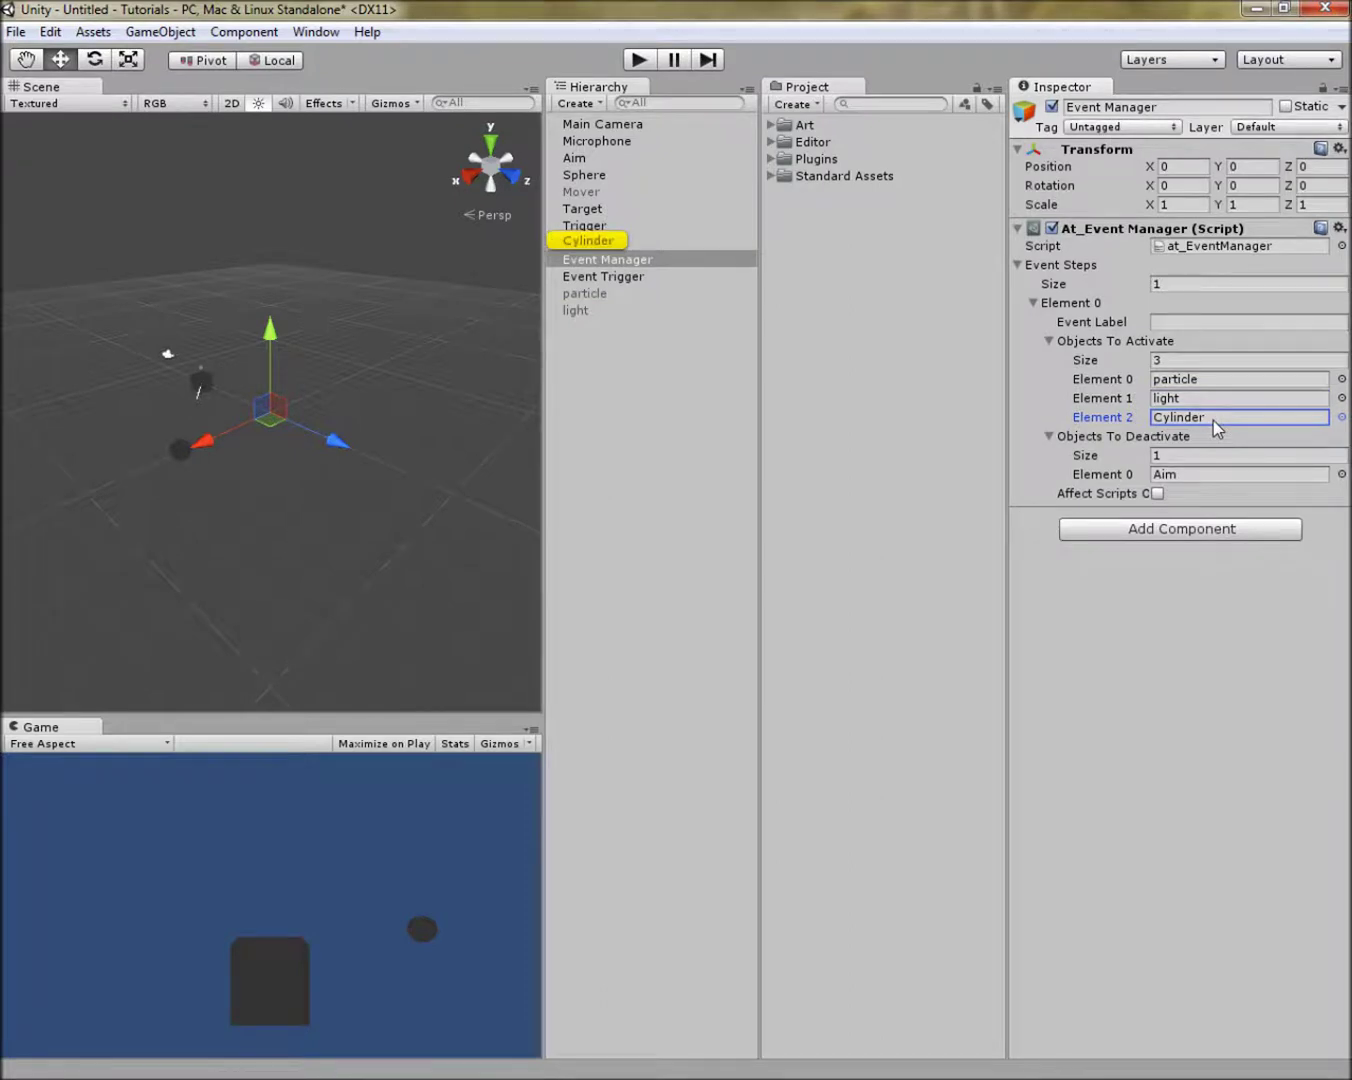
click(1189, 479)
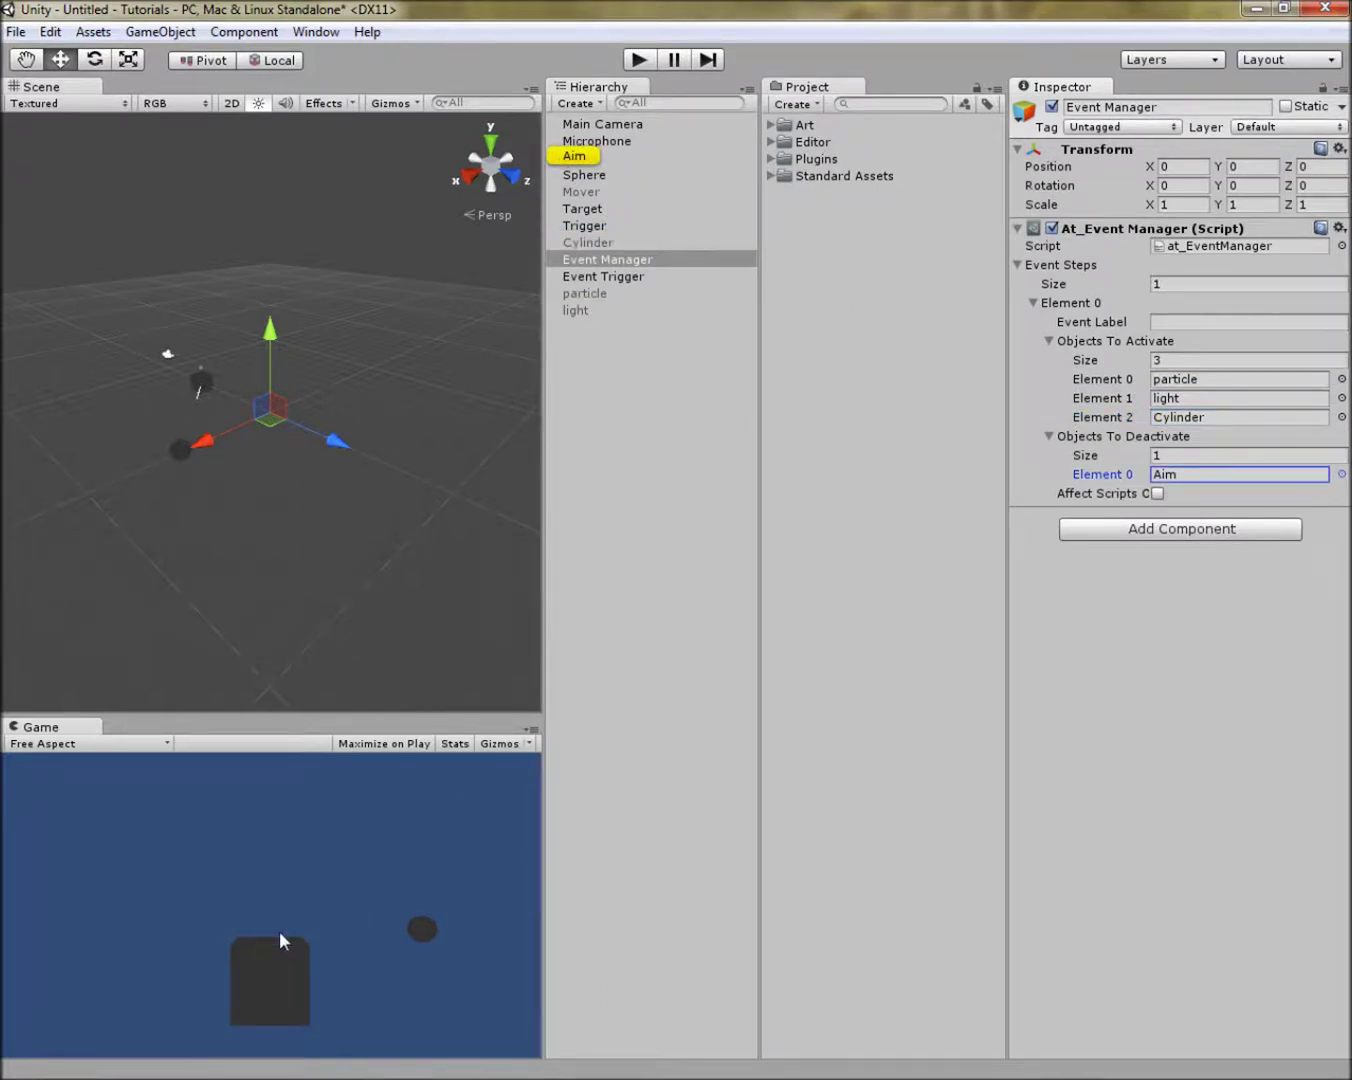
- Inspect the Cylinder, Trigger and Mover objects to check how the falling cylinder, the activation trigger and the mover script are connected
click(689, 350)
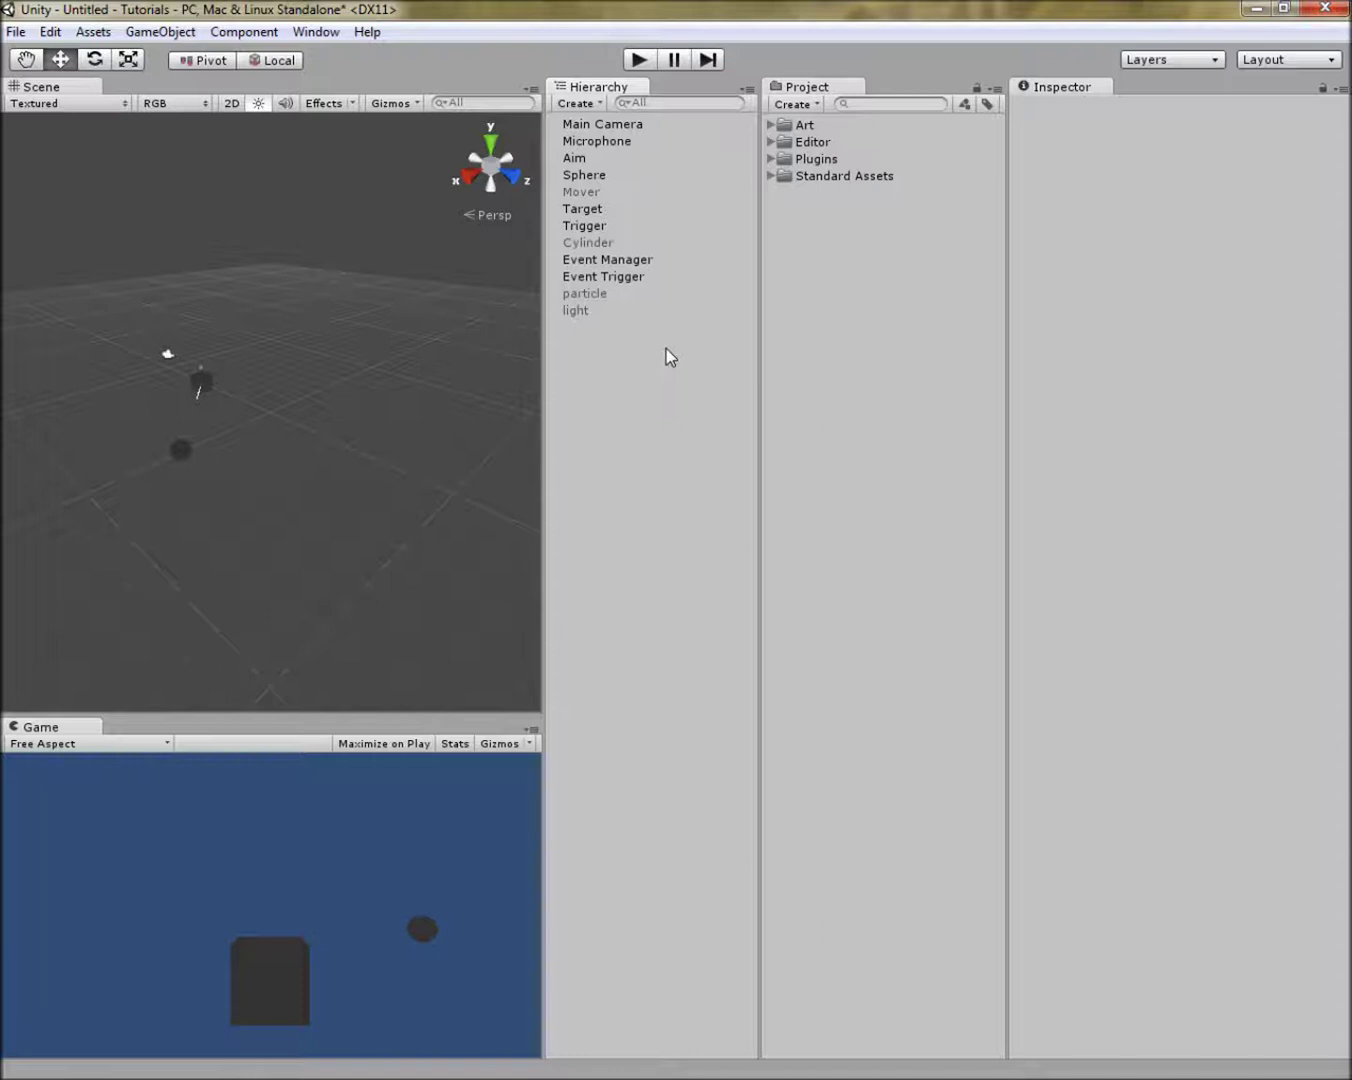
click(627, 244)
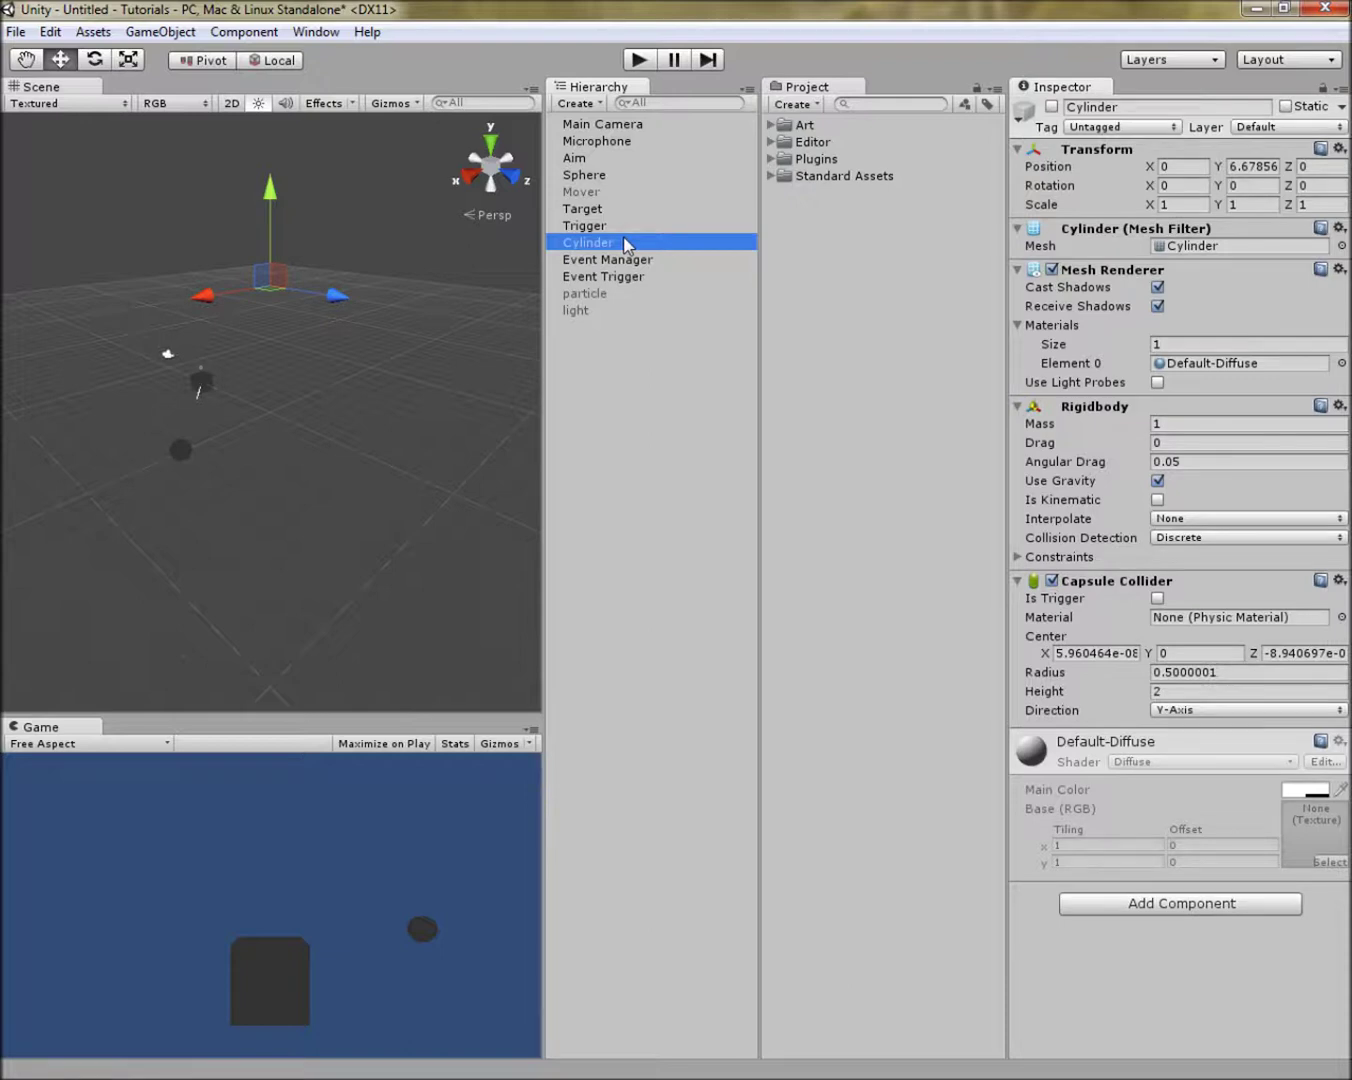
click(628, 224)
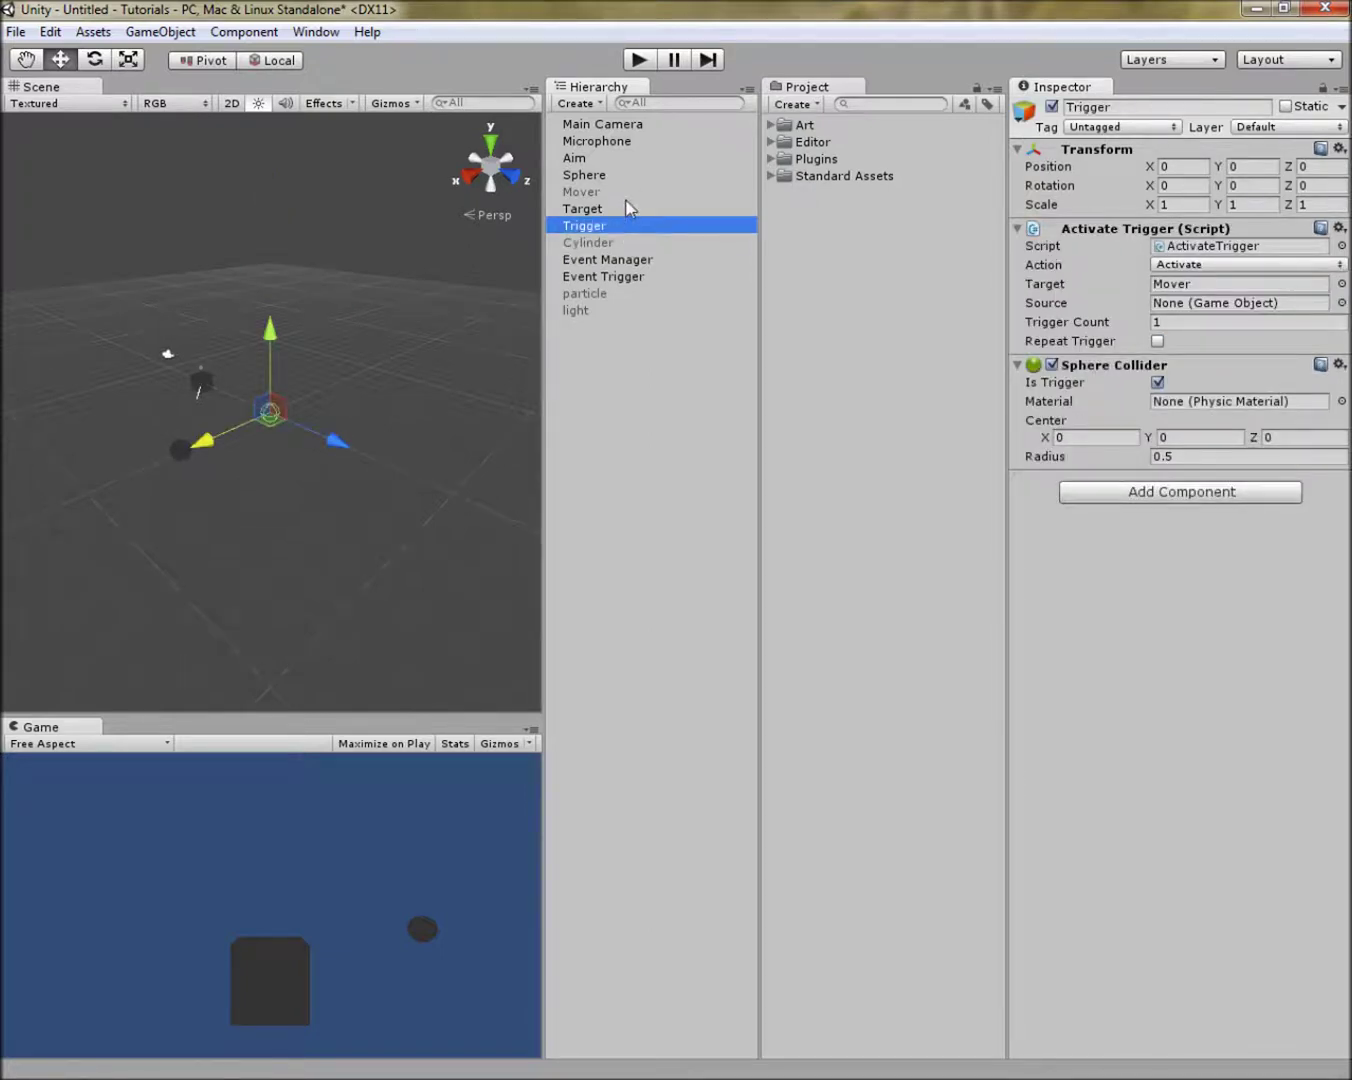
click(630, 190)
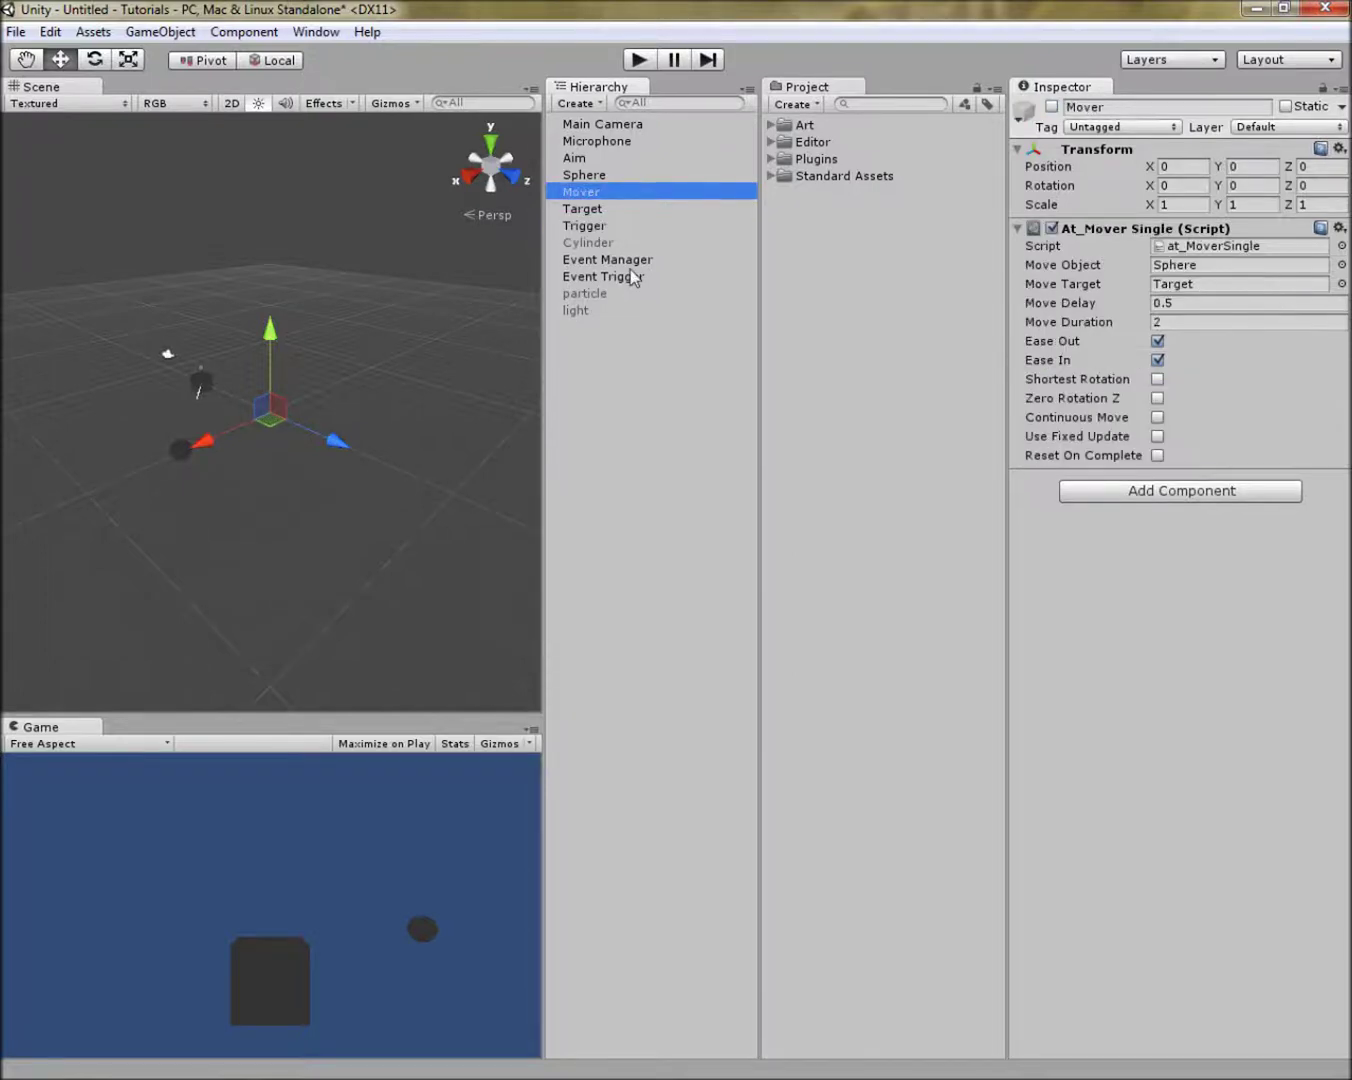
click(631, 361)
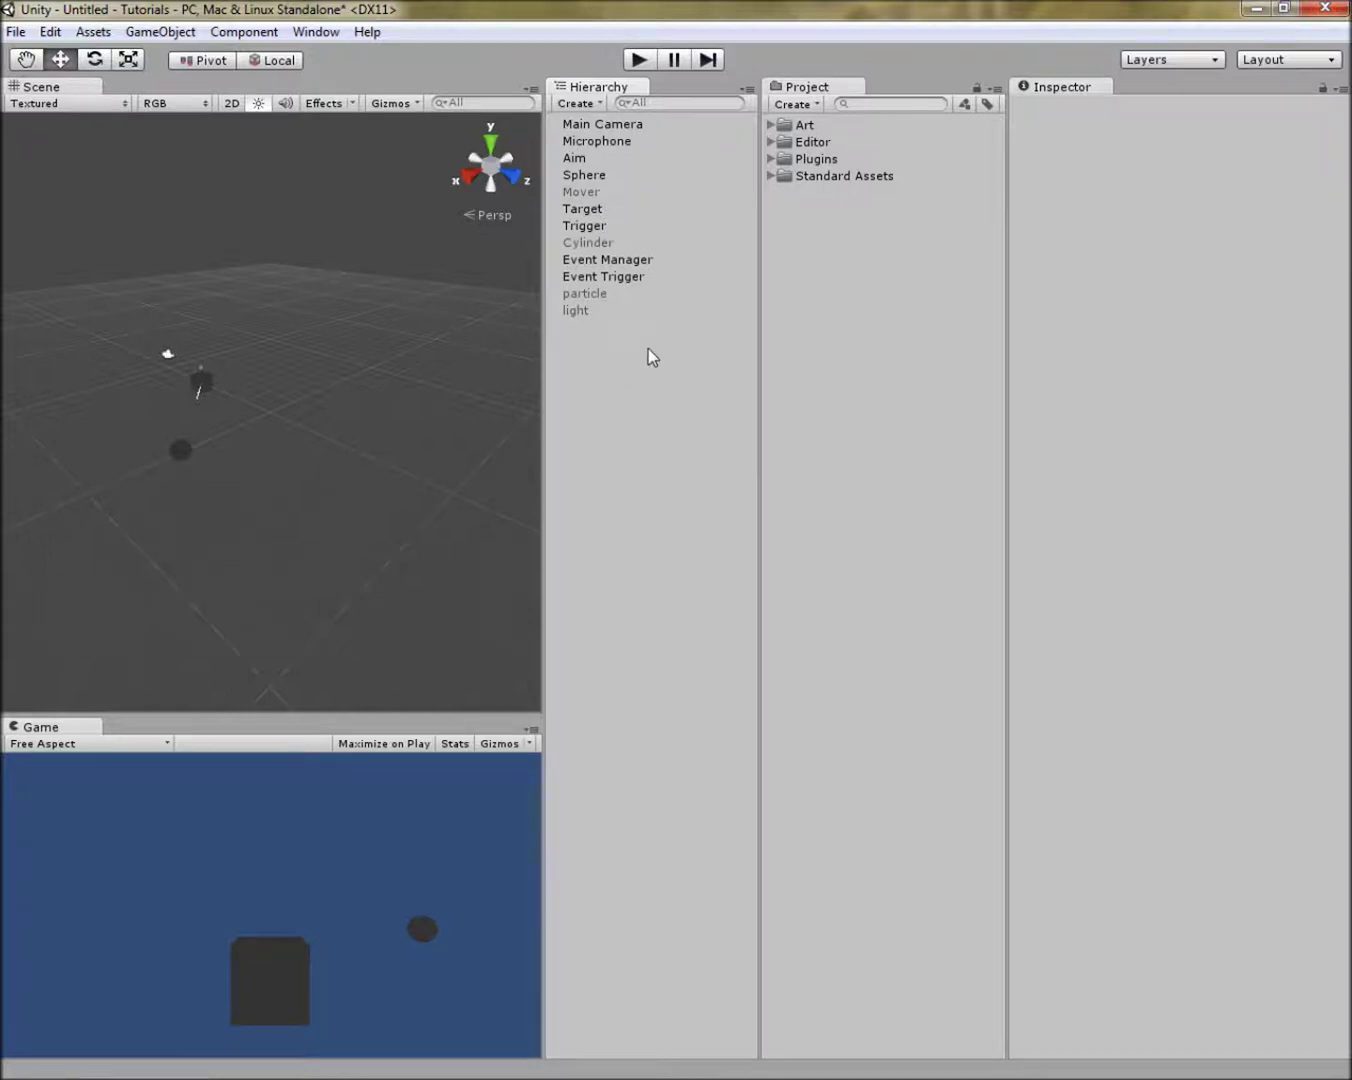
- Play the scene to test the delayed event, stop playback, and inspect the Event Manager's event step settings
click(638, 60)
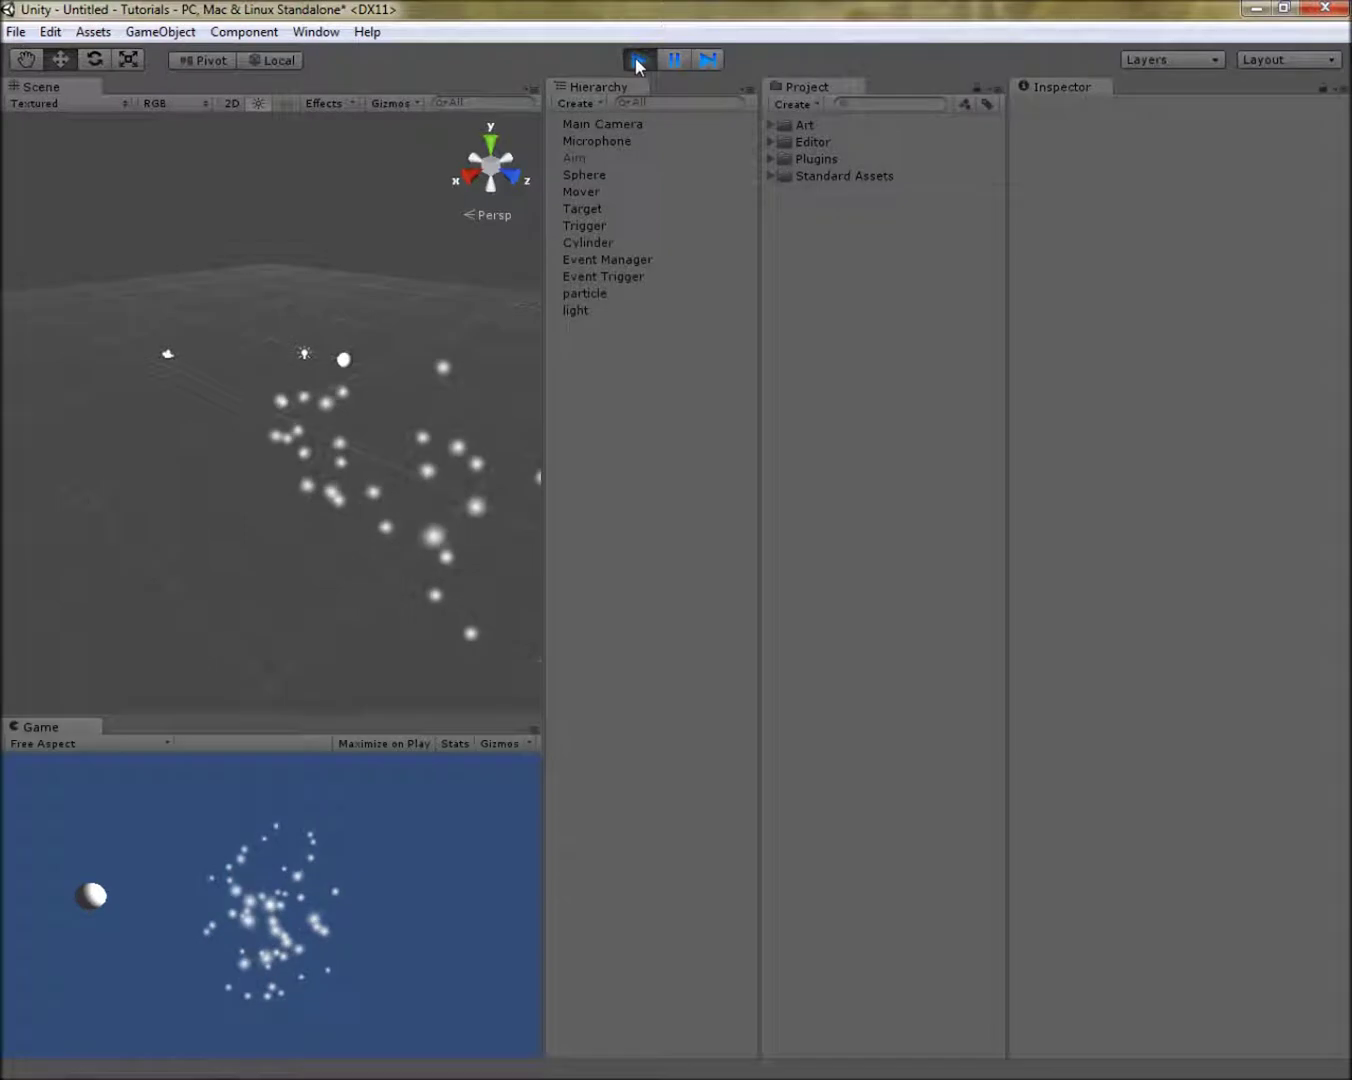
click(637, 59)
click(611, 261)
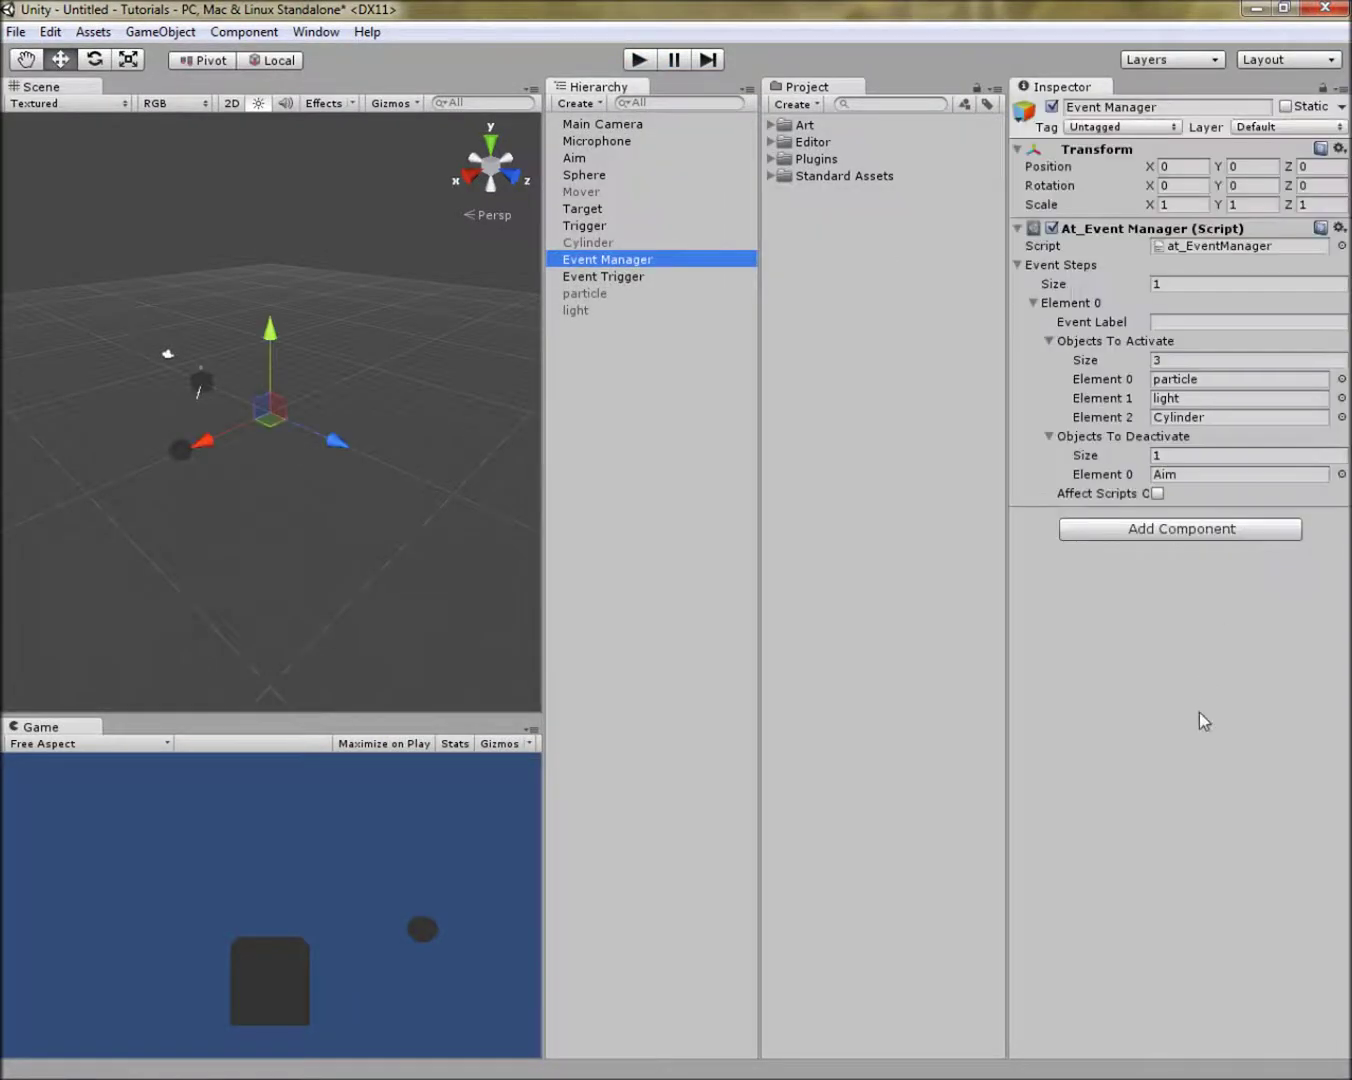